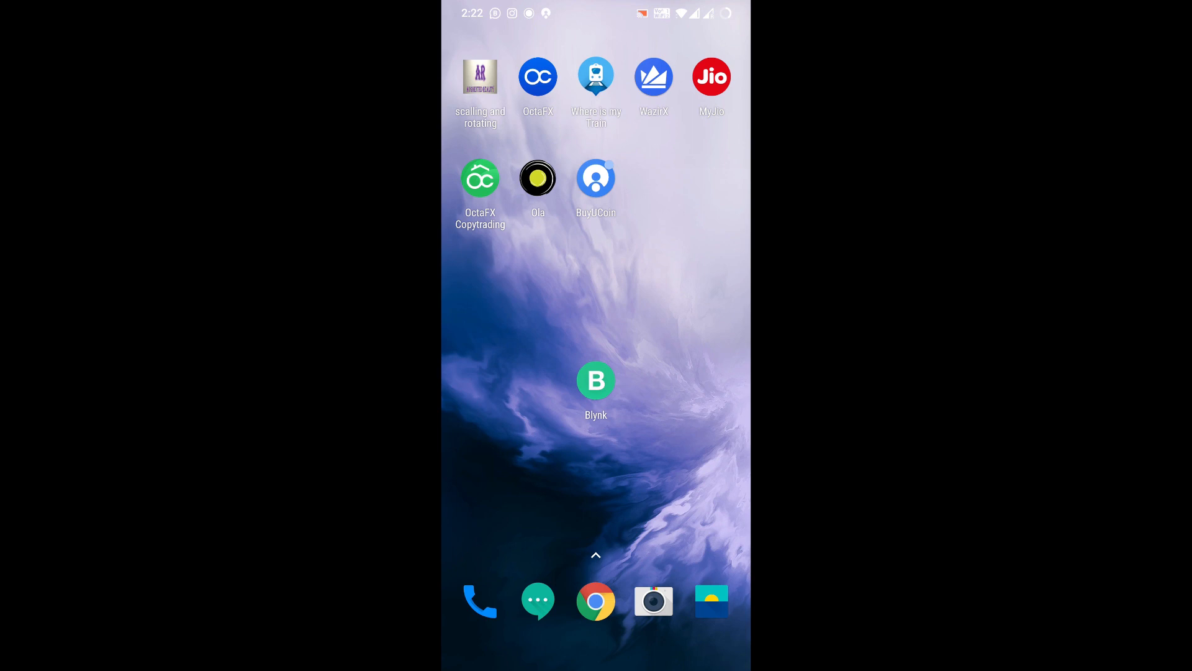
# - Open Blynk and start a new project named AR IOT
pyautogui.click(596, 380)
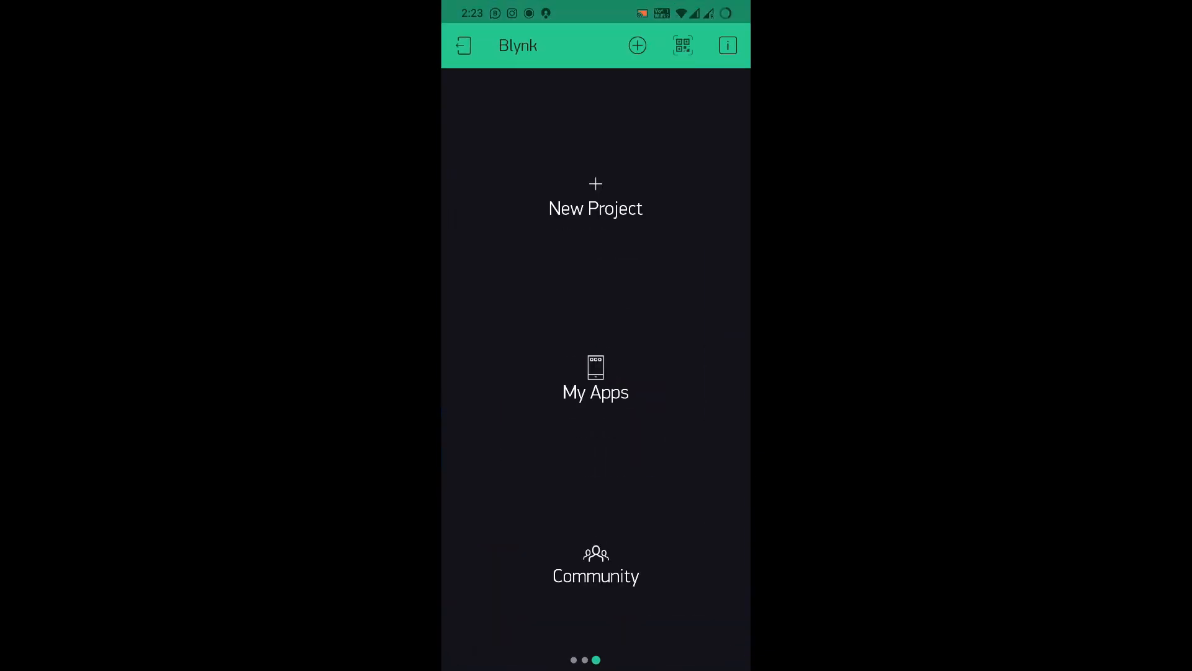
pyautogui.click(596, 186)
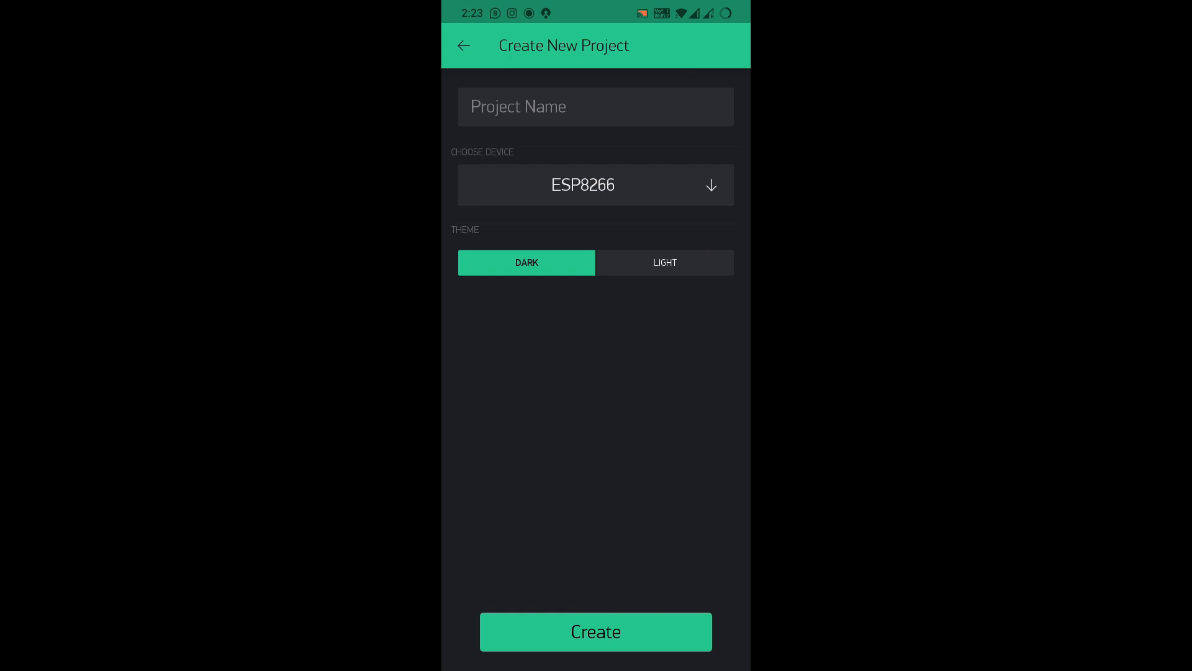
pyautogui.click(620, 98)
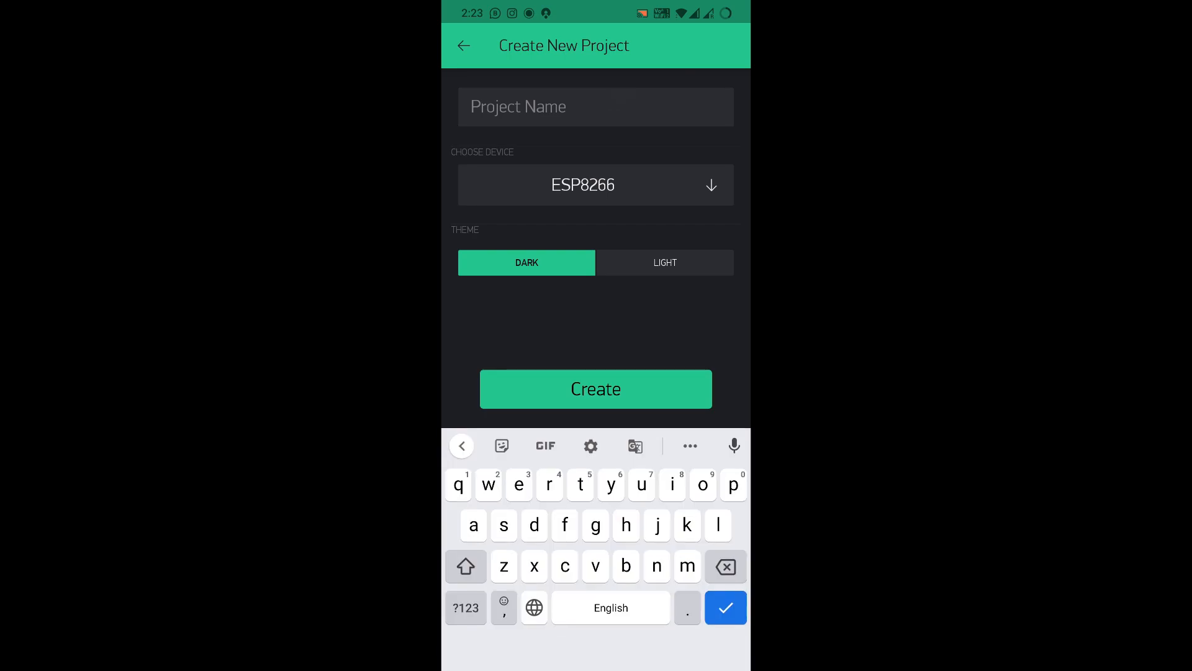
pyautogui.write('AR')
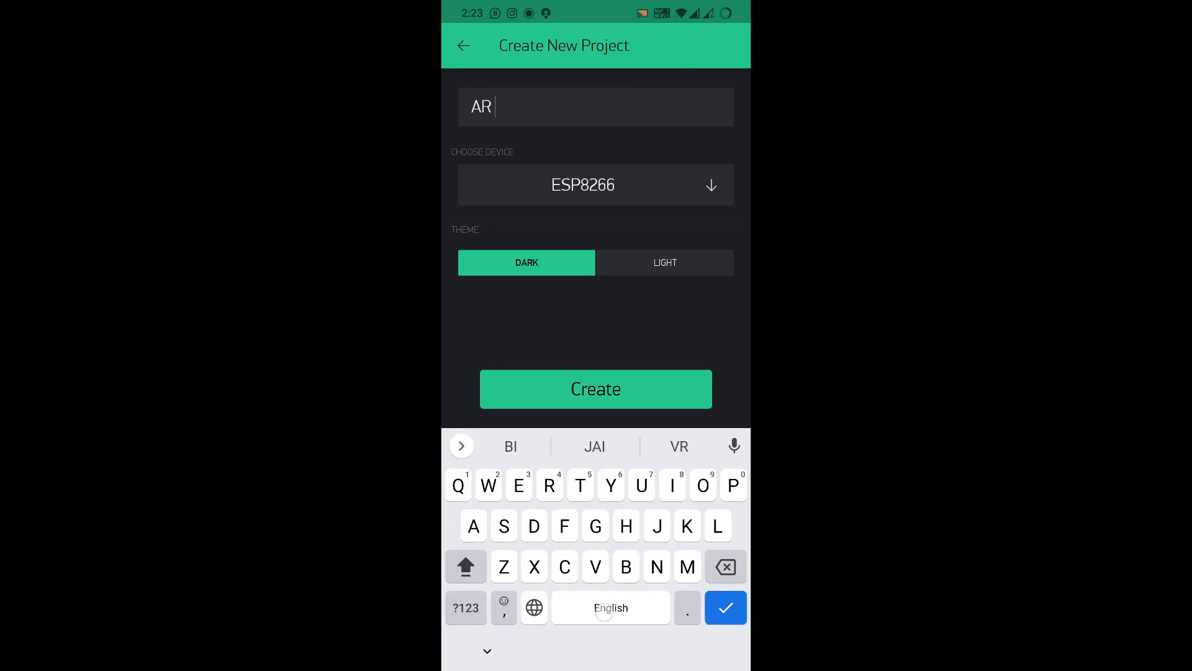
pyautogui.write(' IOT')
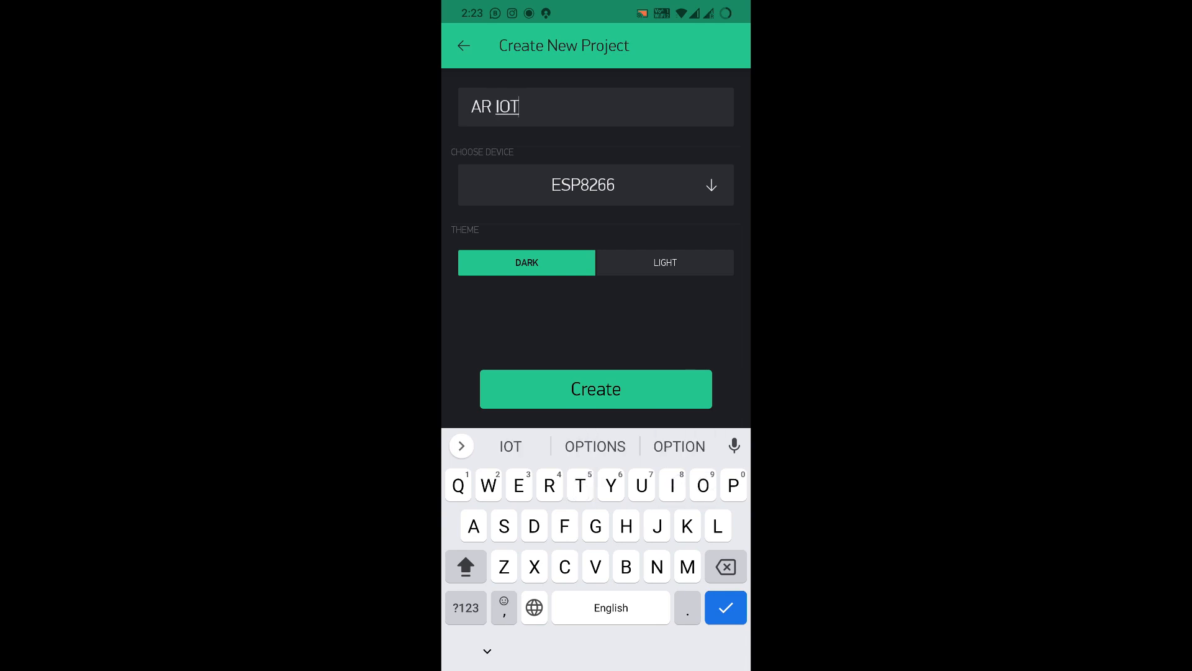
# - Choose ESP8266 as the project's device, create the project and dismiss the auth token notice
pyautogui.click(638, 188)
pyautogui.moveTo(647, 559); pyautogui.dragTo(633, 596)
pyautogui.click(731, 443)
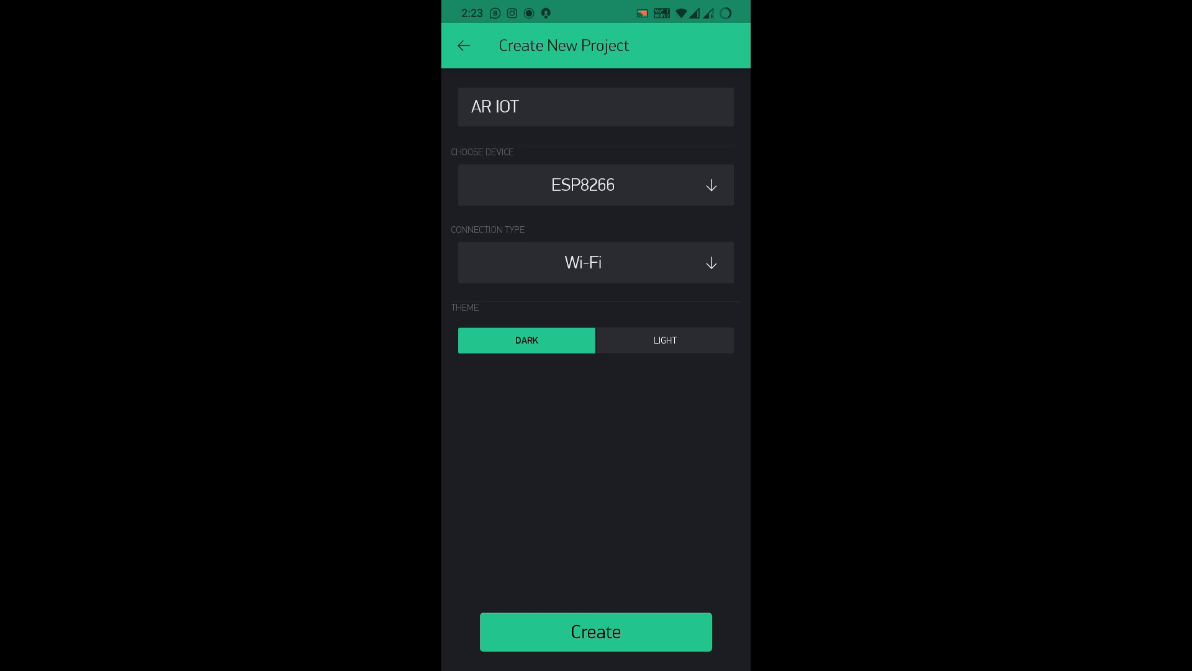
pyautogui.click(596, 631)
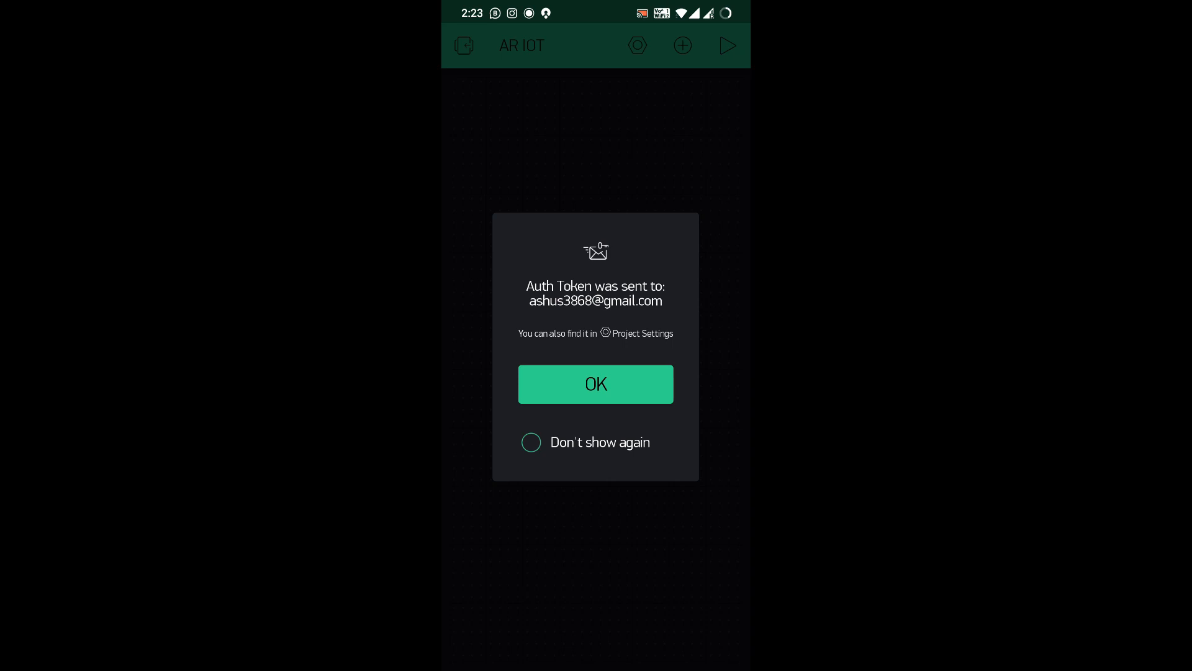
pyautogui.click(615, 382)
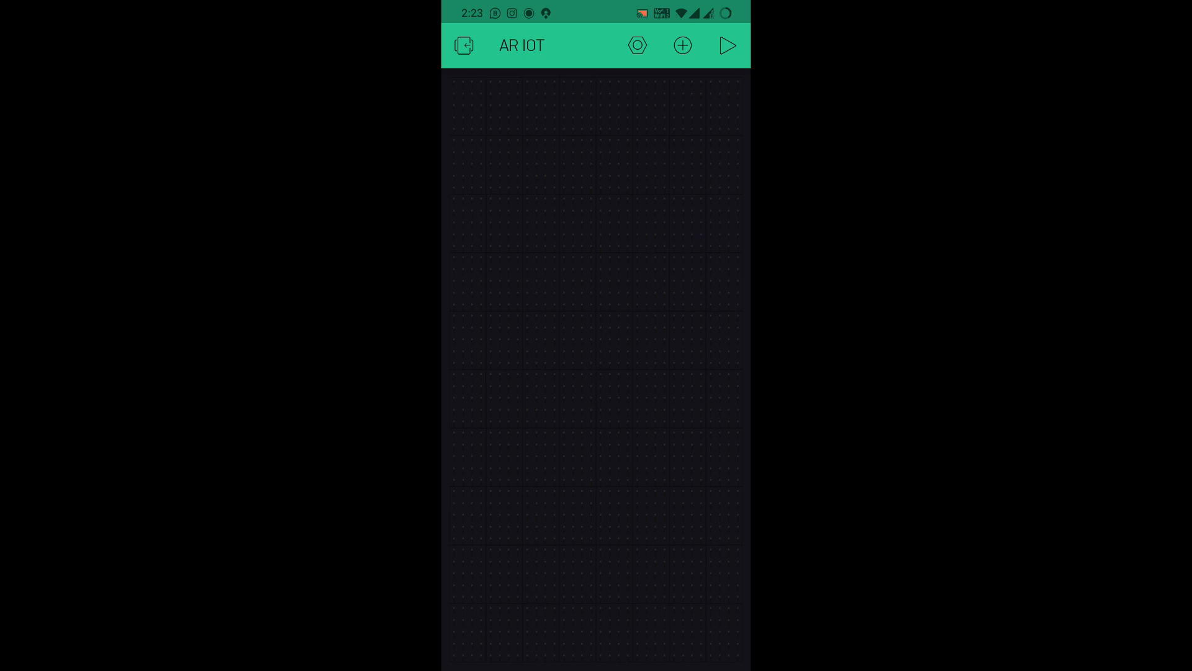
# - Add a Button widget to the project canvas and name it Light
pyautogui.click(688, 50)
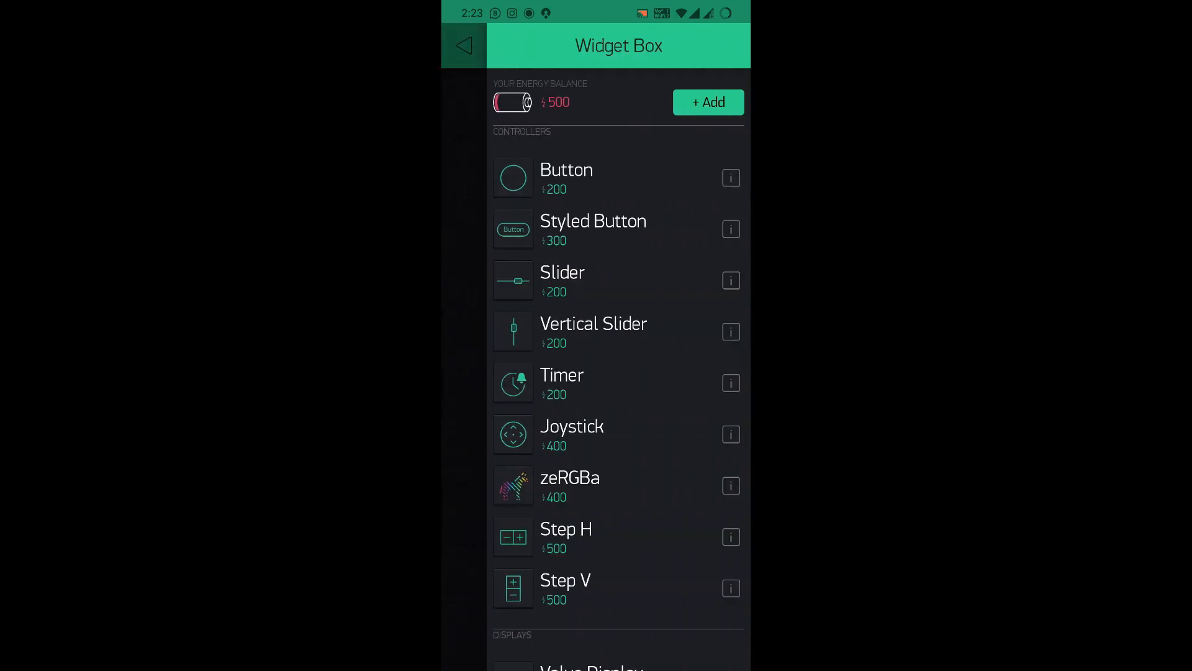
pyautogui.moveTo(648, 506); pyautogui.dragTo(700, 279)
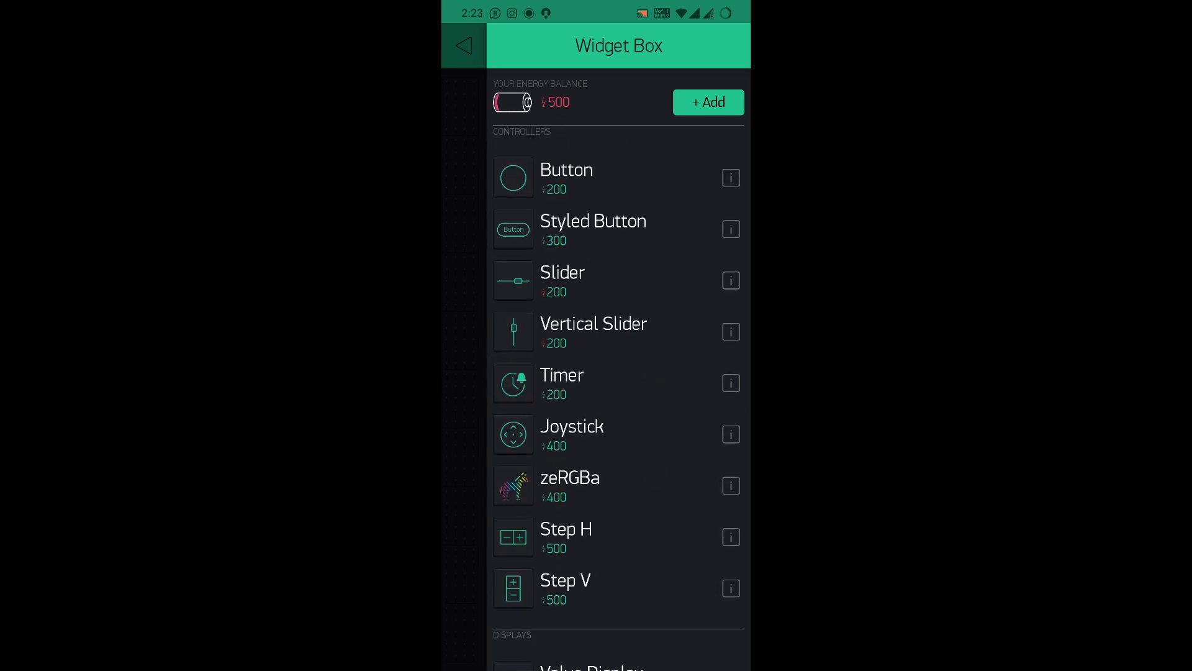
pyautogui.click(591, 175)
pyautogui.click(488, 131)
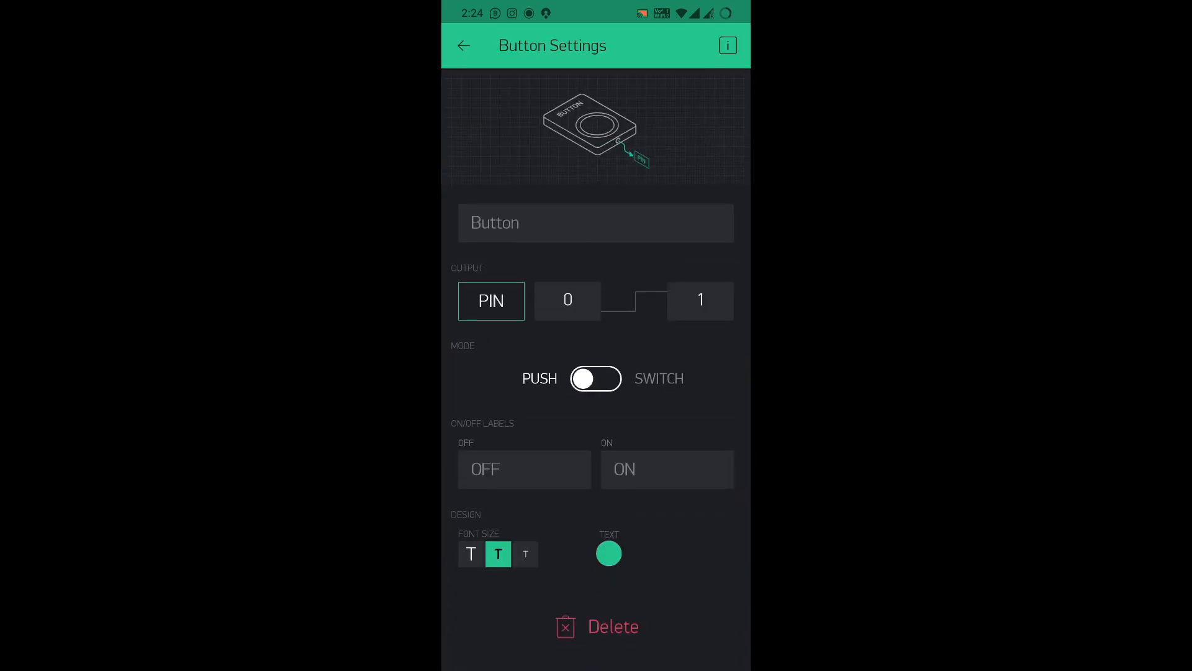
pyautogui.click(578, 223)
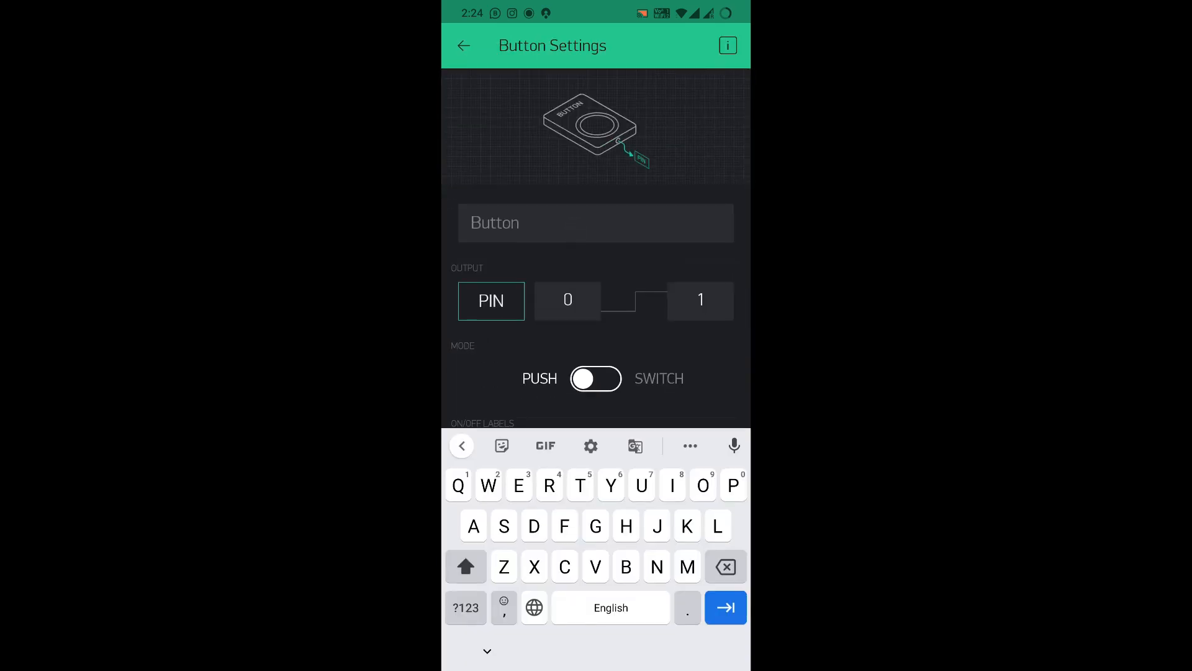
pyautogui.write('Light')
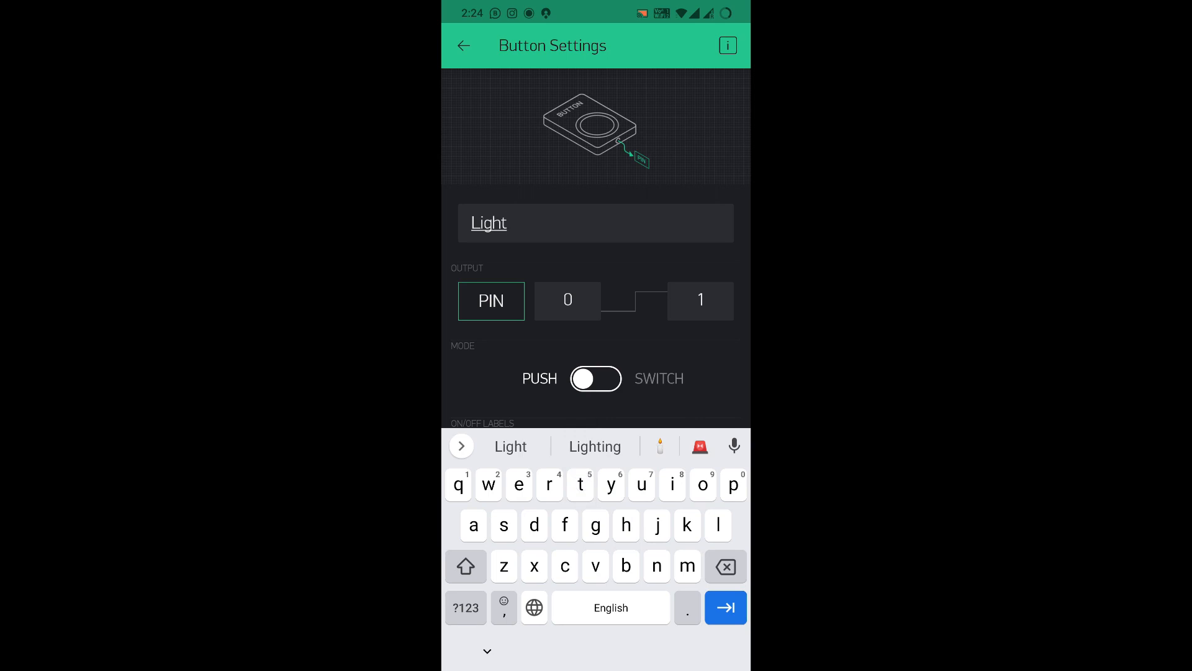
# - Assign virtual pin V2 to the Light button's output and set its mode to Switch
pyautogui.scroll(-3, 713, 240)
pyautogui.scroll(2, 689, 333)
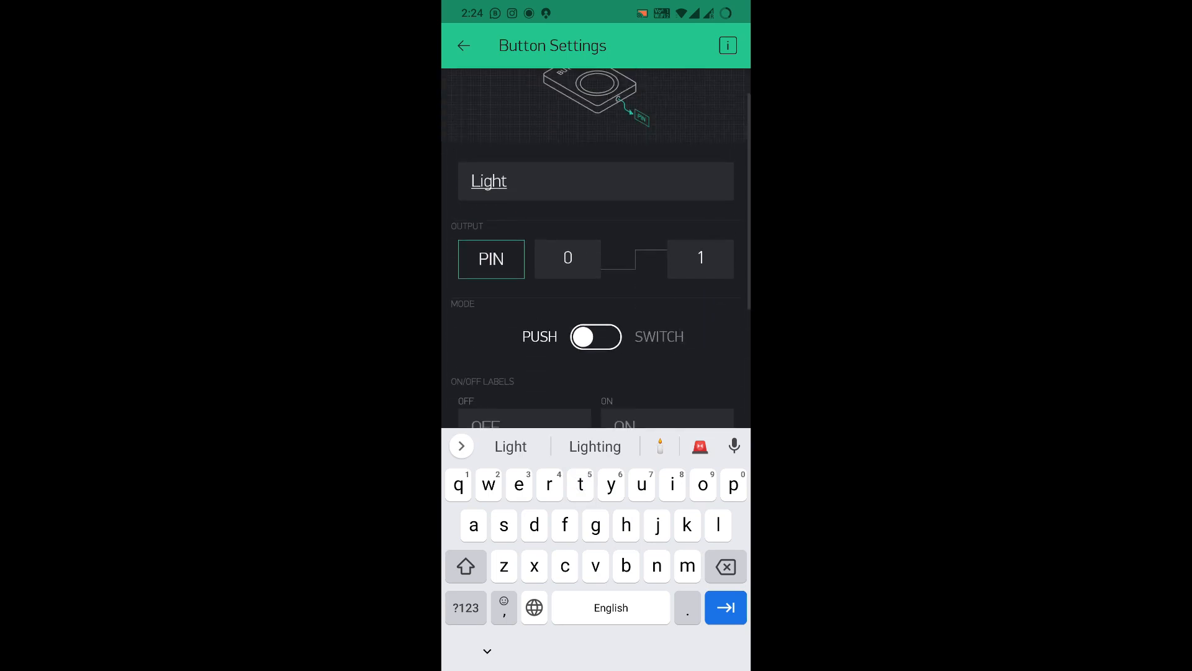
pyautogui.click(491, 259)
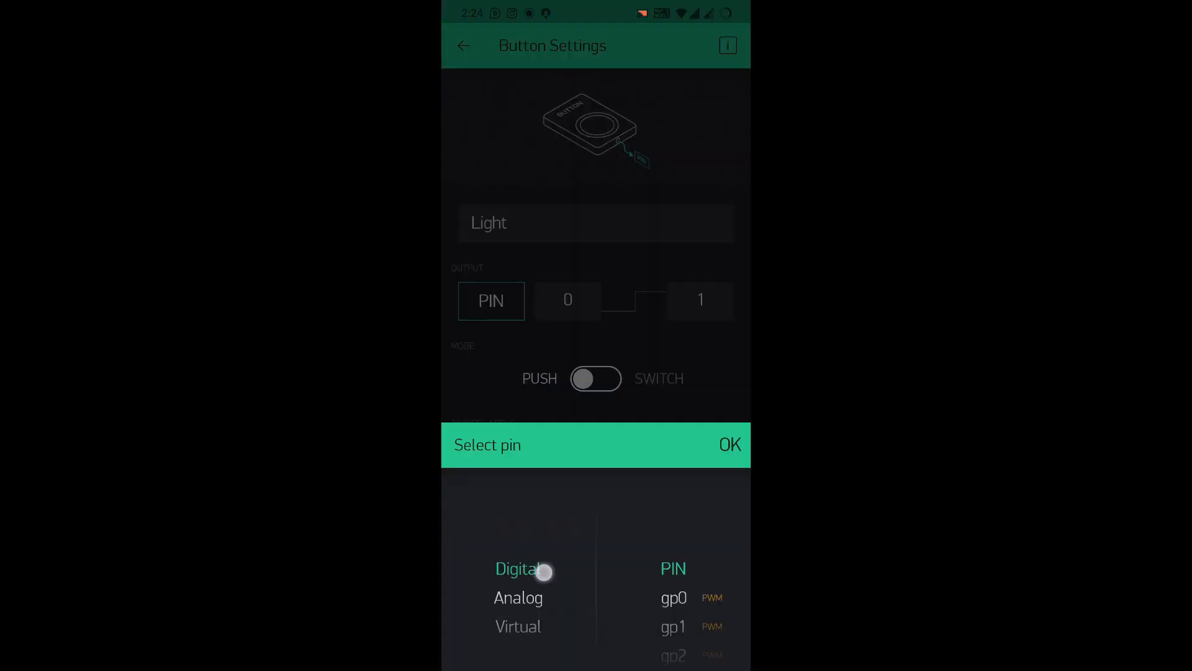
pyautogui.moveTo(543, 571); pyautogui.dragTo(564, 493)
pyautogui.moveTo(704, 519); pyautogui.dragTo(714, 474)
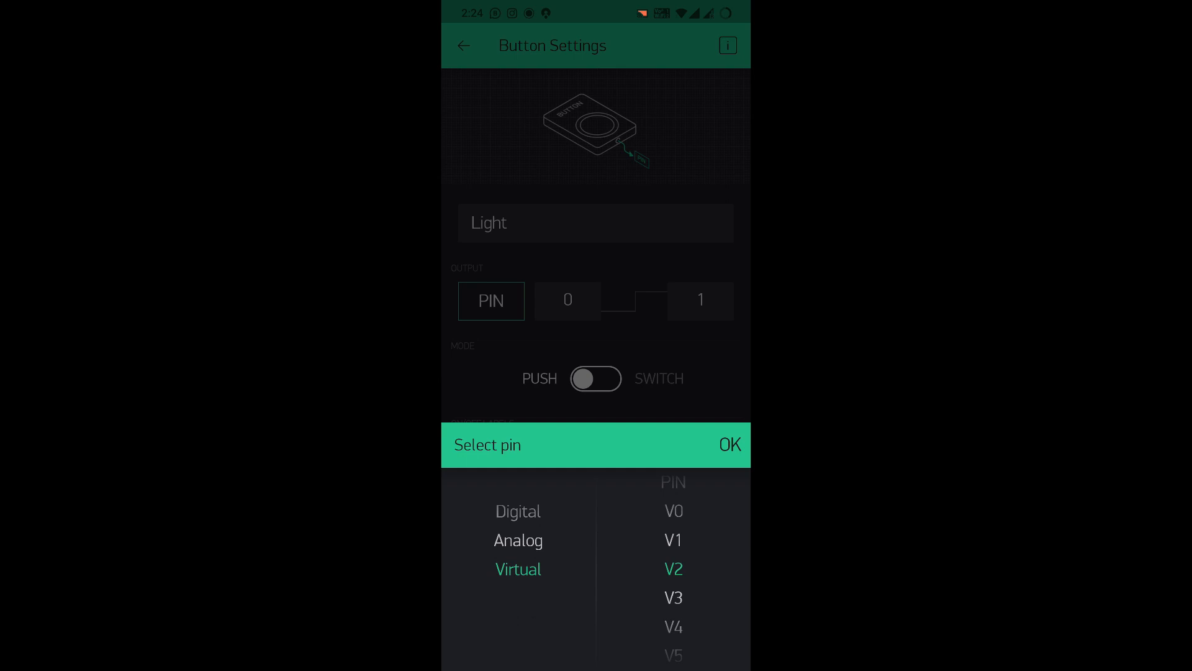
pyautogui.click(730, 446)
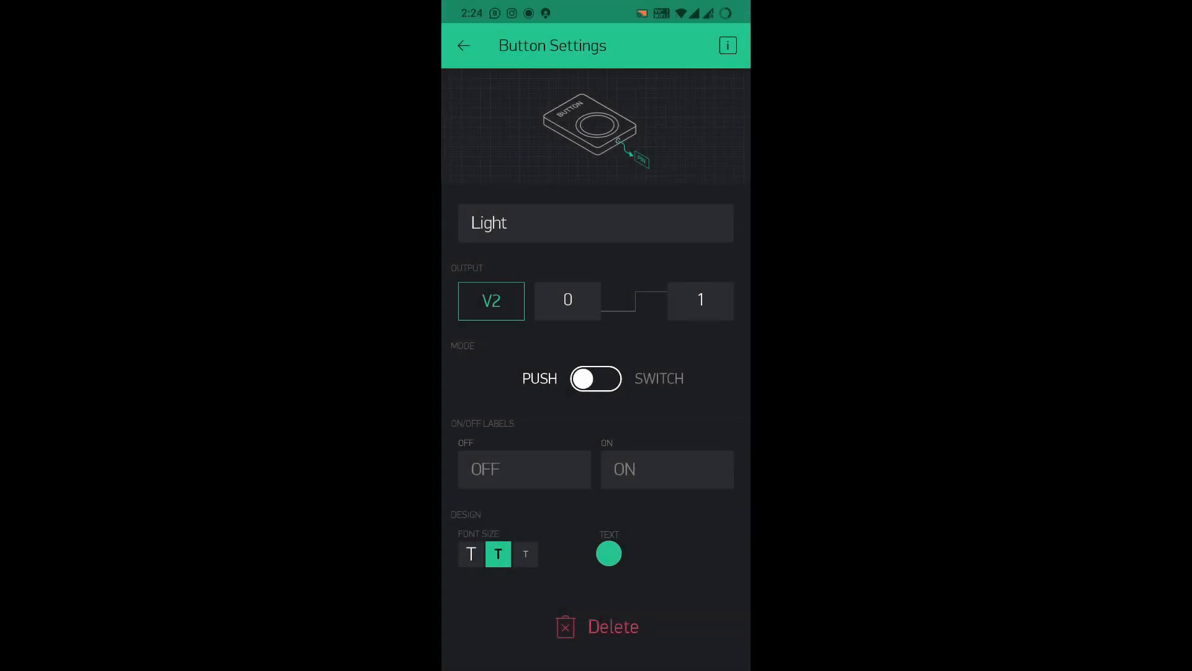
pyautogui.click(596, 378)
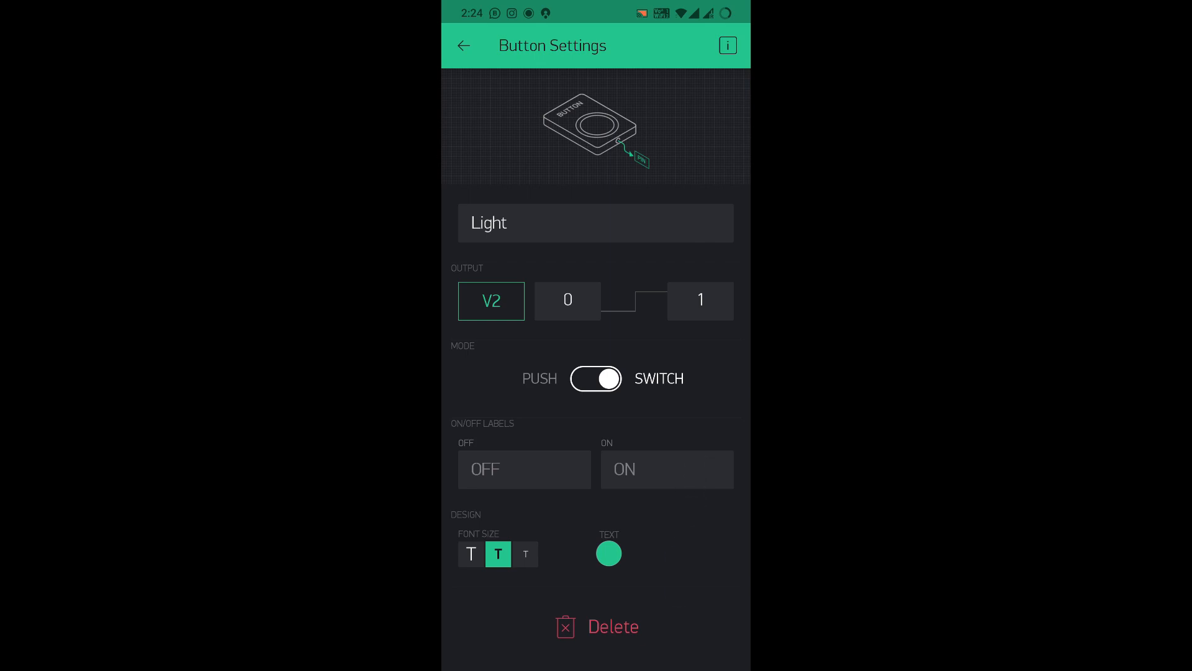
pyautogui.click(699, 465)
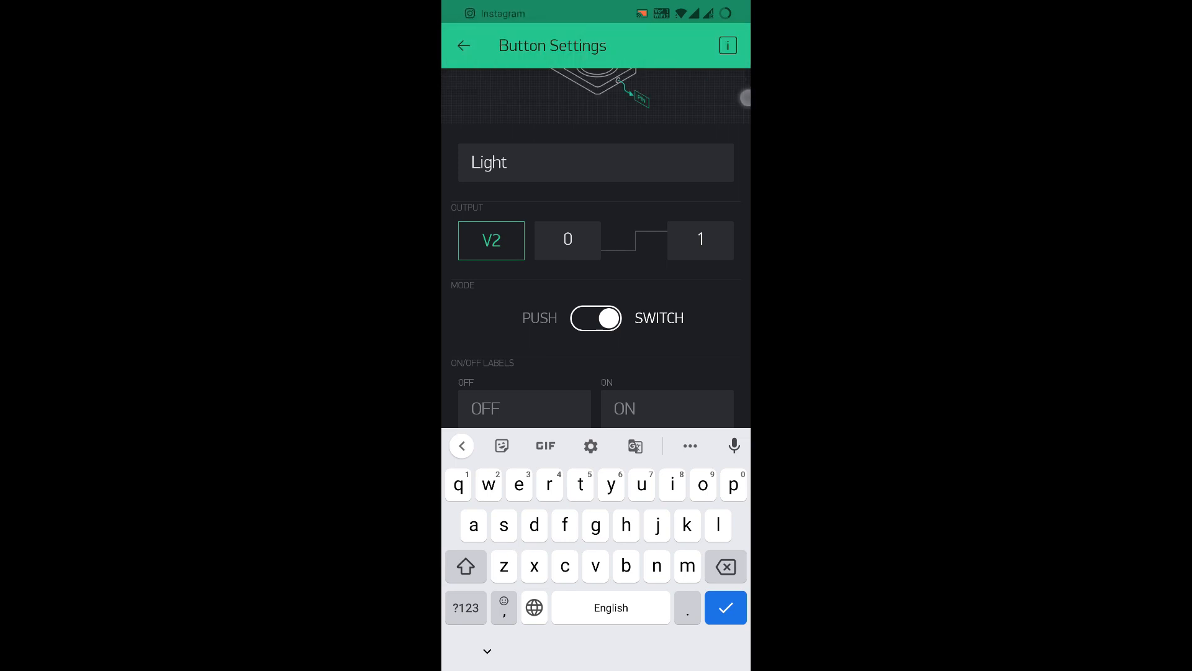
pyautogui.write('g')
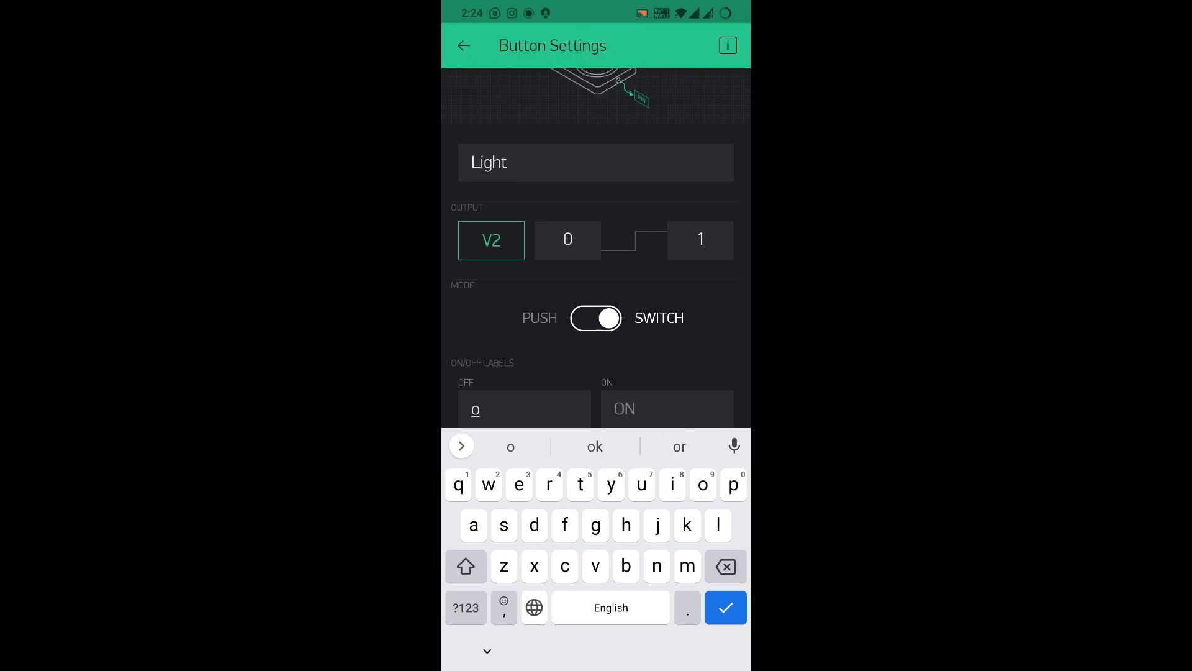
pyautogui.press('shift')
pyautogui.press('shift')
pyautogui.press('BackSpace')
pyautogui.press('shift')
pyautogui.press('shift')
pyautogui.press('shift')
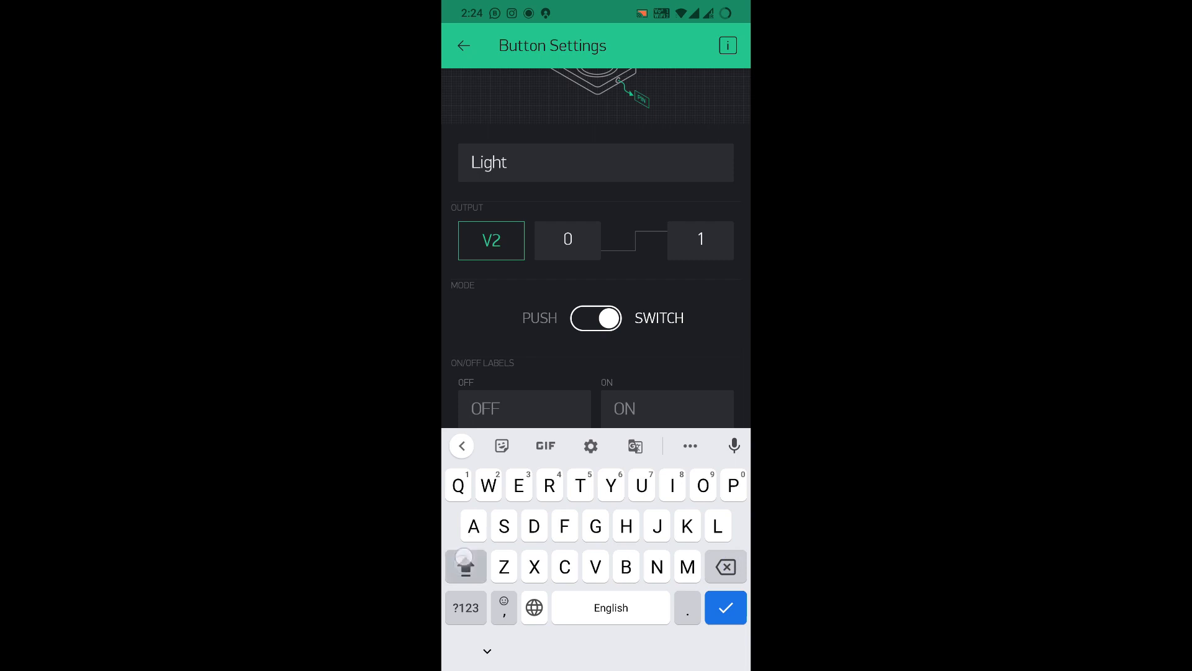
pyautogui.write('ON')
pyautogui.click(625, 408)
pyautogui.click(529, 392)
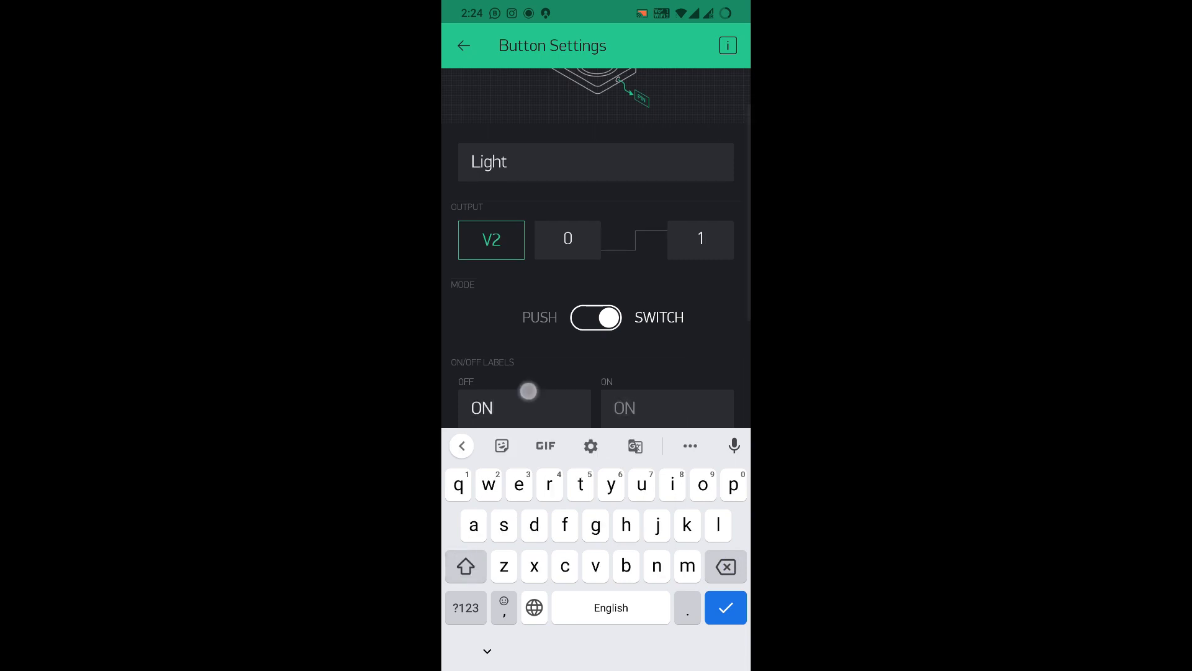
pyautogui.press('BackSpace')
pyautogui.press('BackSpace')
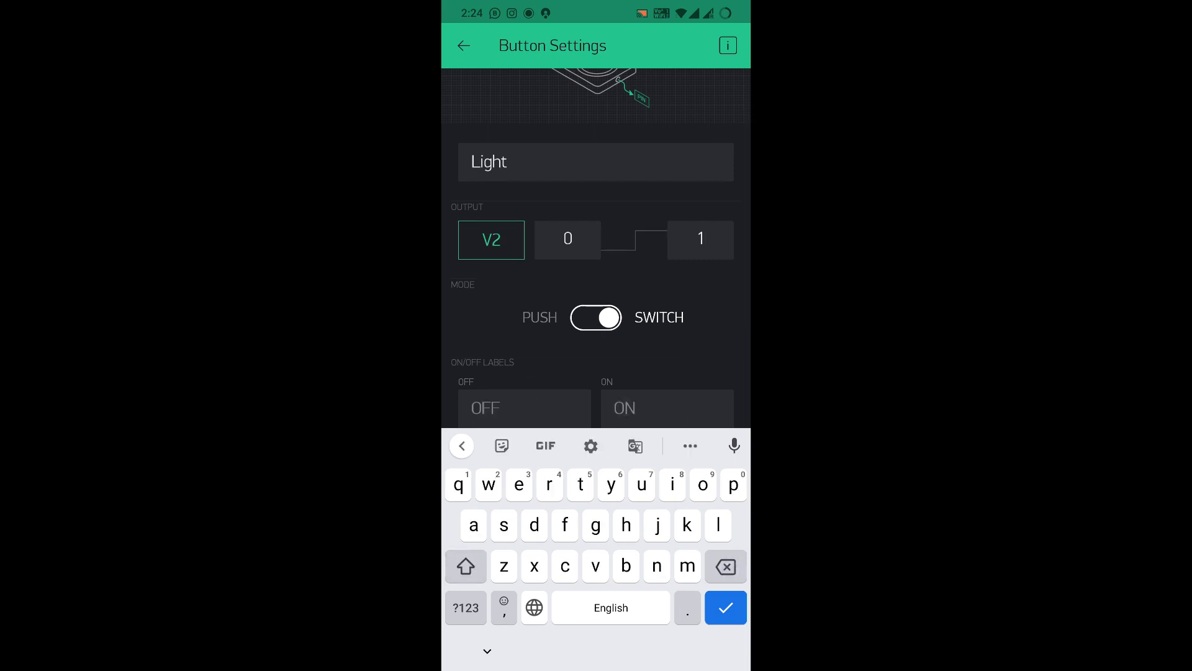
pyautogui.scroll(-2, 713, 263)
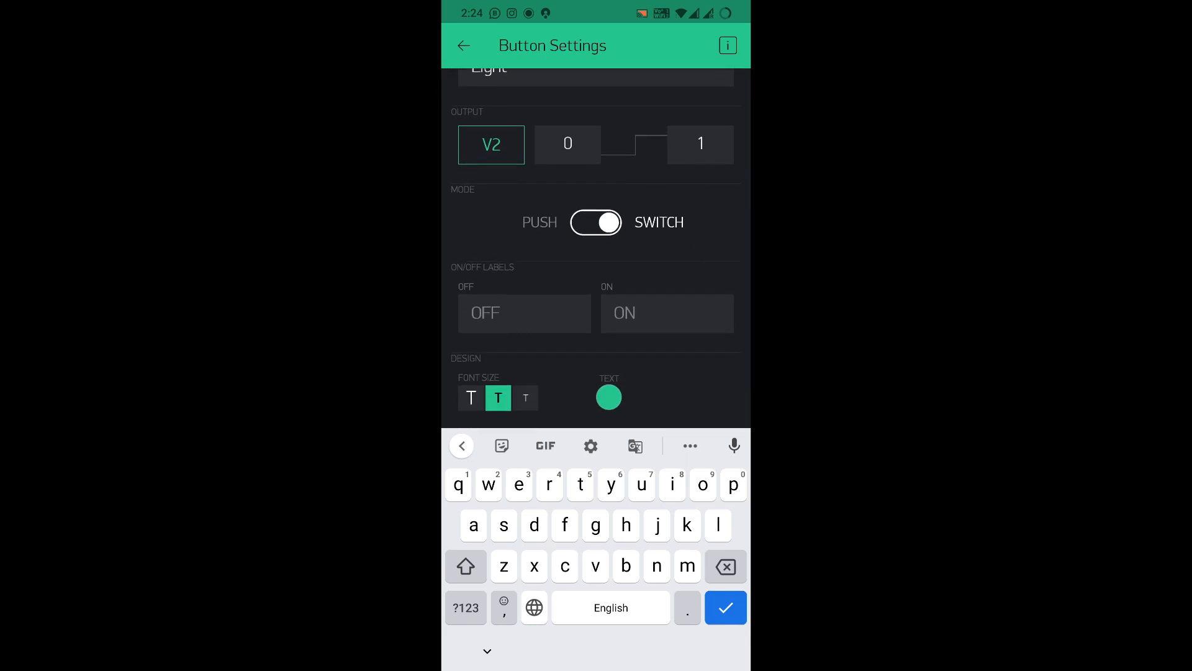
pyautogui.moveTo(748, 579); pyautogui.dragTo(718, 578)
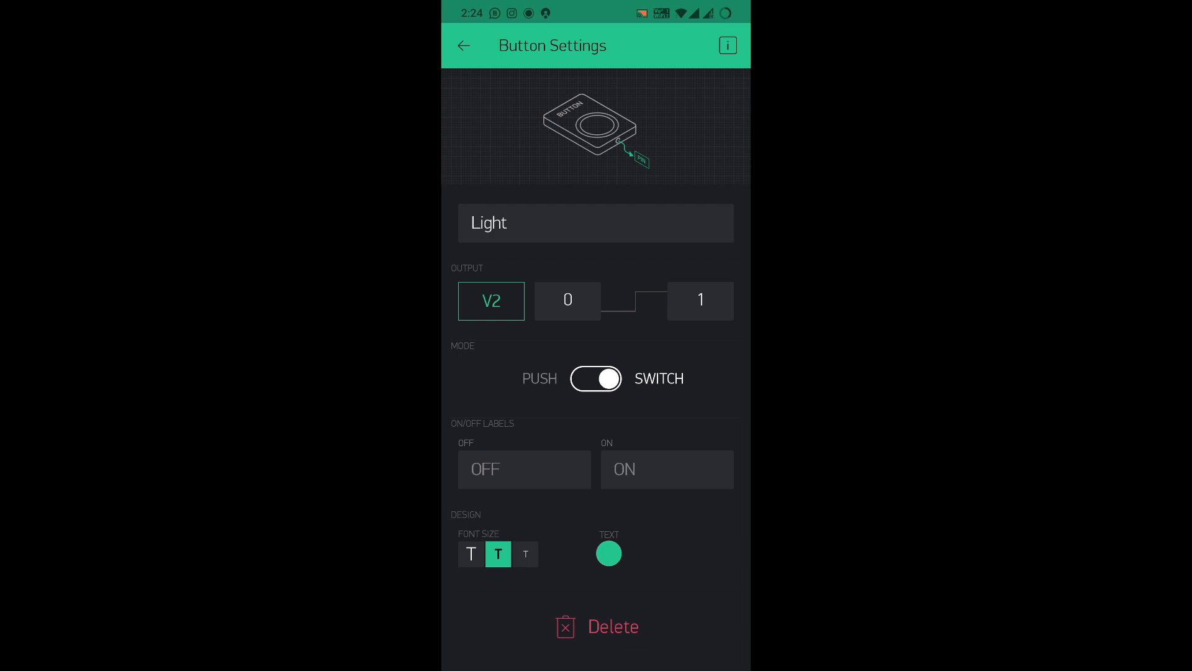
# - Leave the Light button's settings and return to the AR IOT project canvas
pyautogui.click(706, 646)
pyautogui.moveTo(706, 665); pyautogui.dragTo(719, 584)
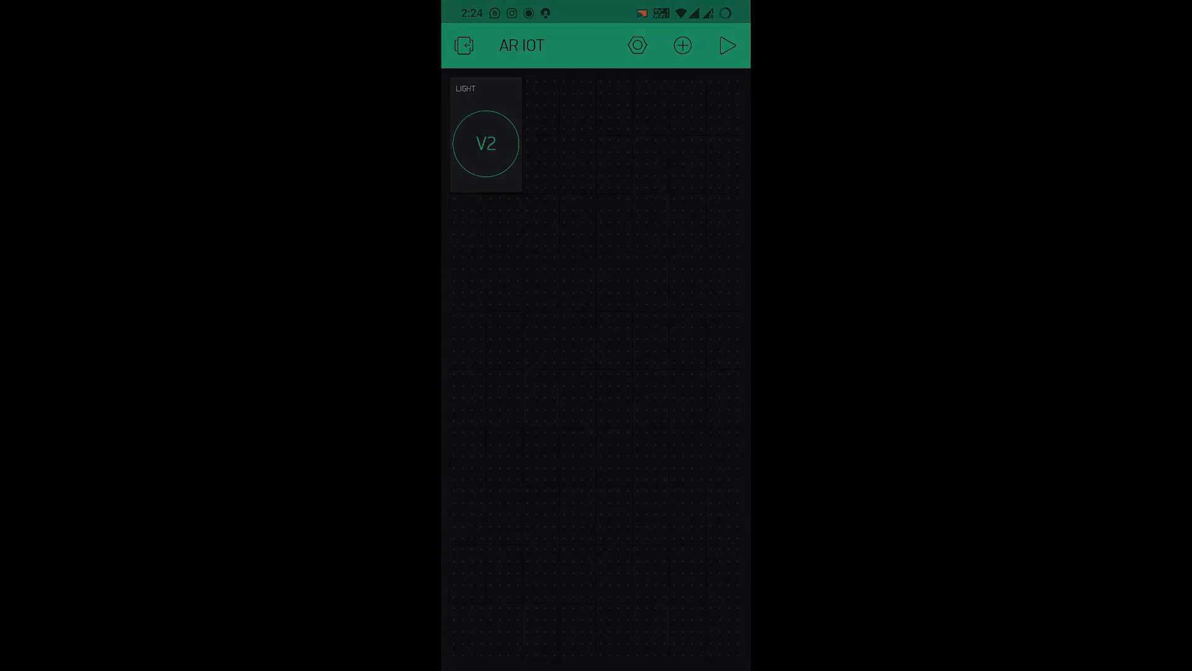
pyautogui.click(710, 418)
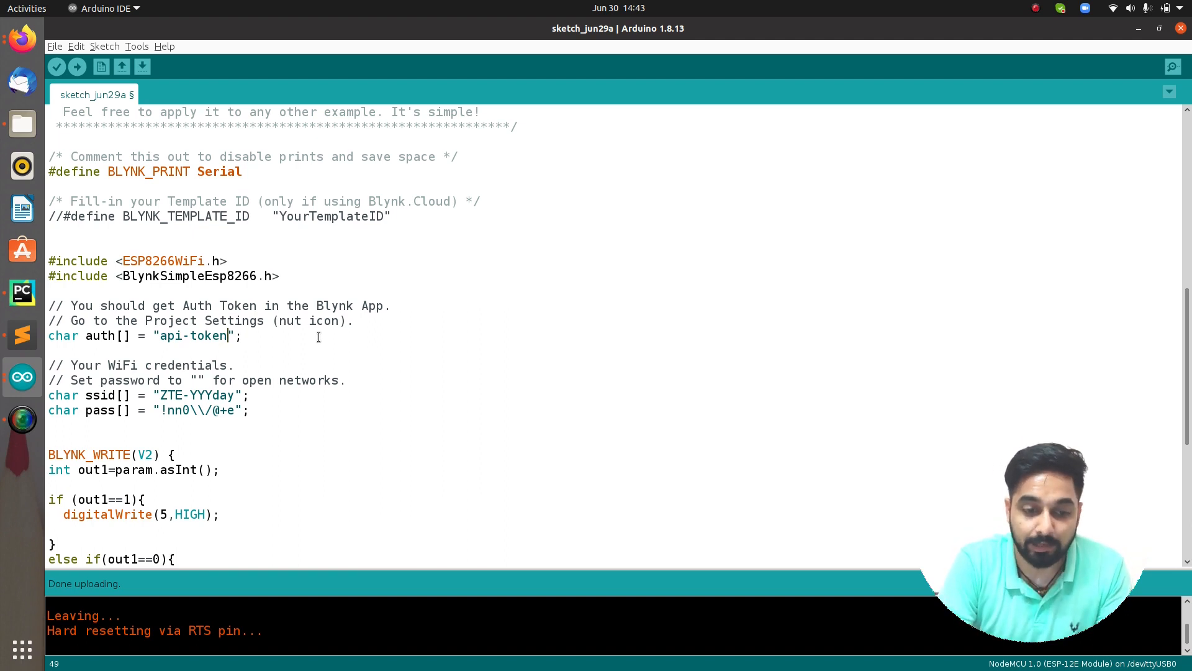
# - Examine the Blynk sketch from its header comments to the BLYNK_WRITE(V2) handler and its digitalWrite calls for pin 5
pyautogui.scroll(11, 303, 210)
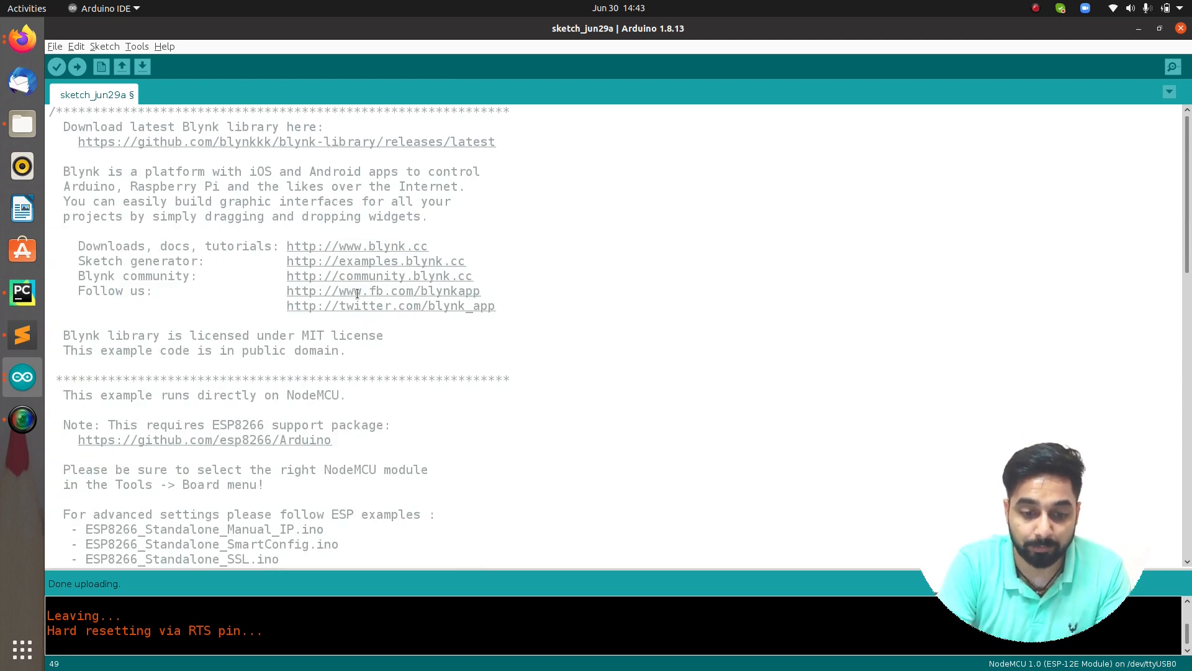
pyautogui.scroll(-10, 298, 266)
pyautogui.scroll(-8, 299, 266)
pyautogui.scroll(3, 300, 268)
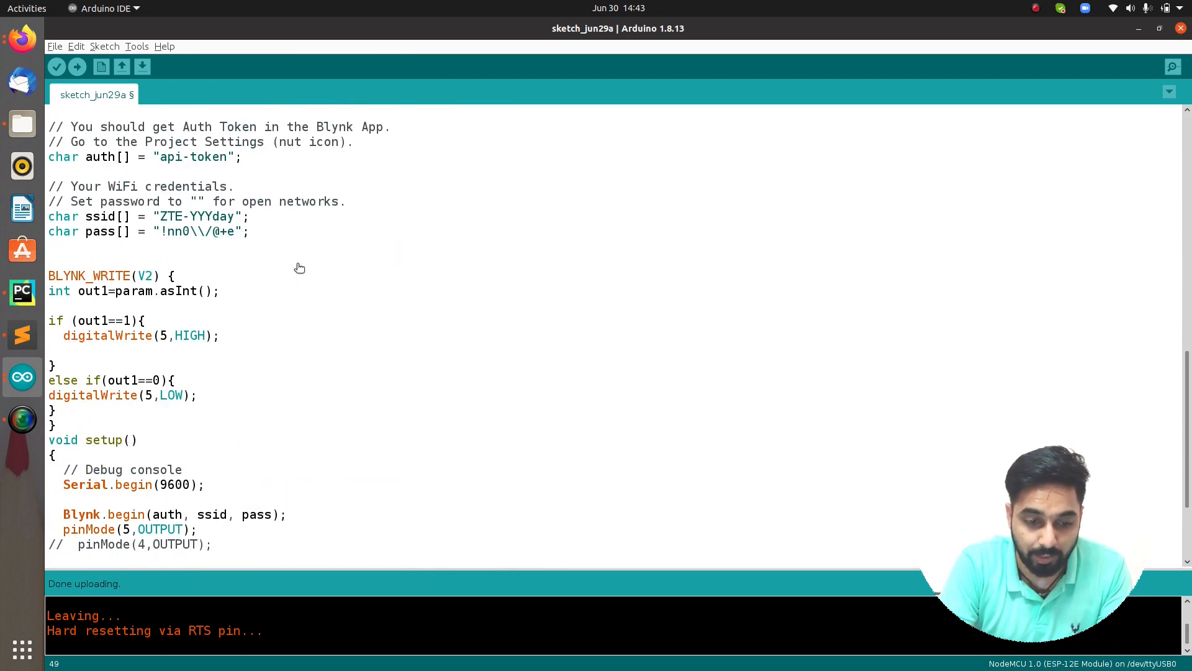
pyautogui.moveTo(50, 273); pyautogui.dragTo(64, 422)
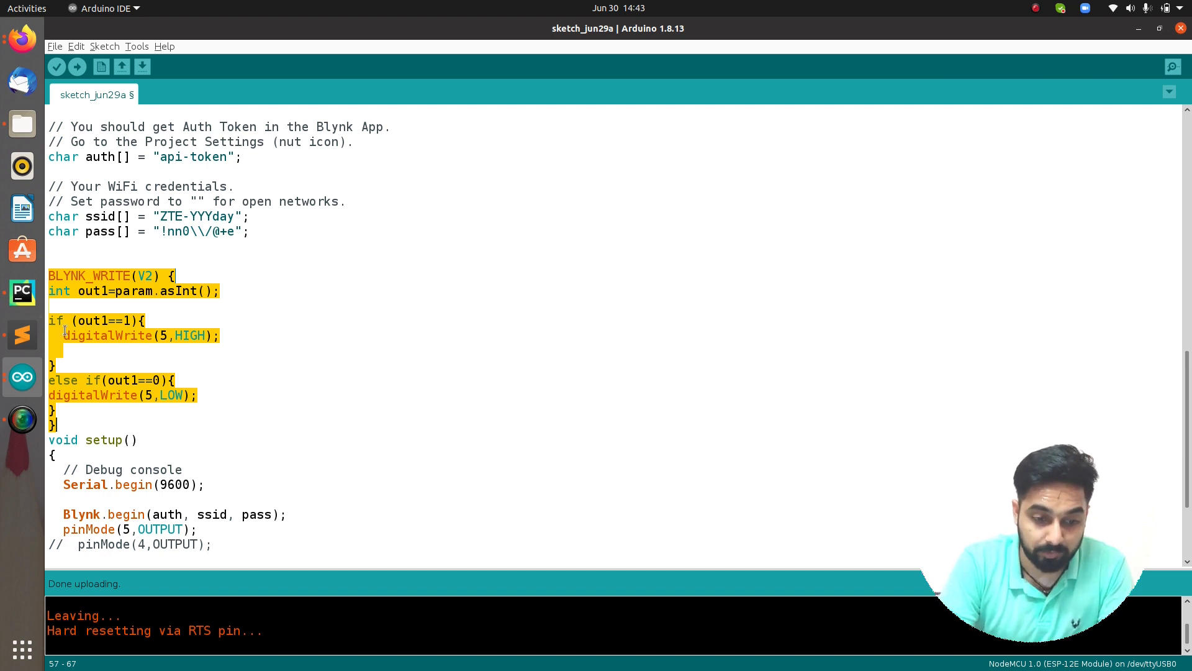
pyautogui.moveTo(64, 337); pyautogui.dragTo(158, 331)
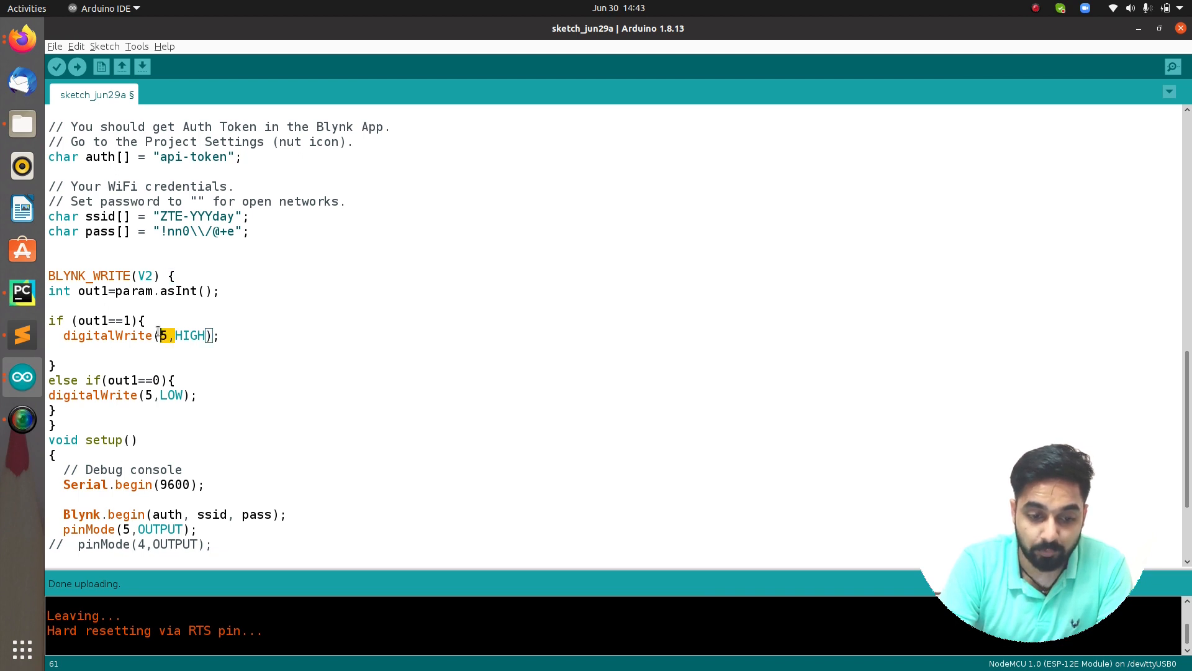
pyautogui.click(158, 331)
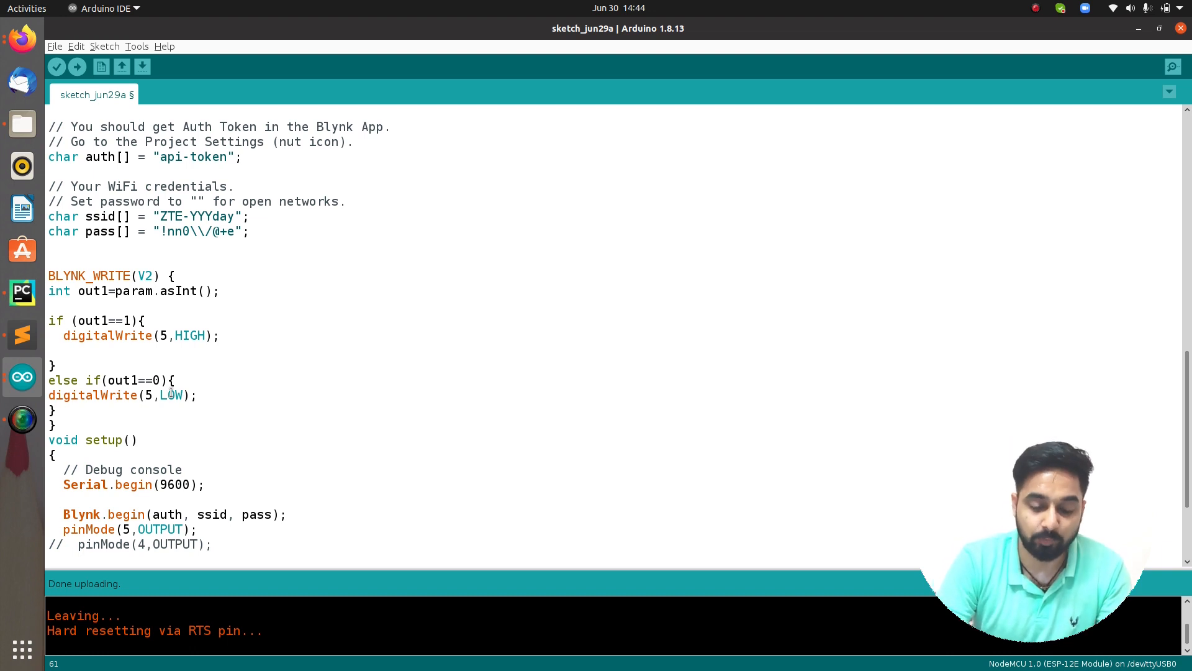
# - Replace the api-token placeholder in the sketch's auth array with the auth token copied from the Blynk e-mail in Firefox
pyautogui.scroll(1, 216, 217)
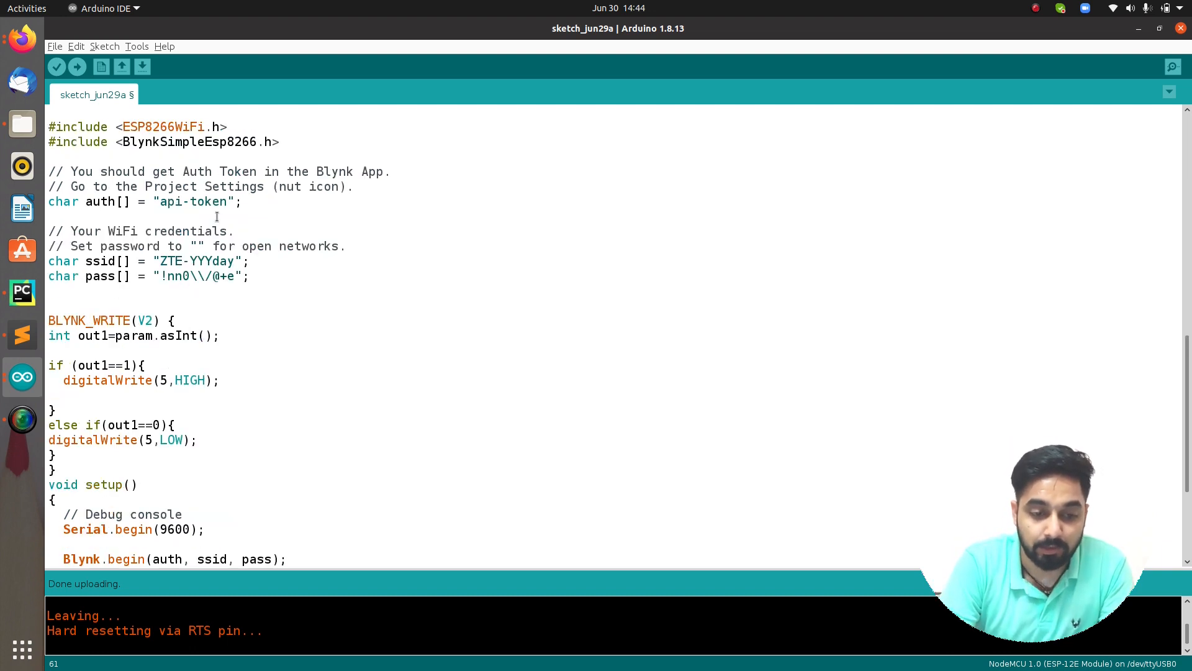
pyautogui.moveTo(160, 200); pyautogui.dragTo(226, 202)
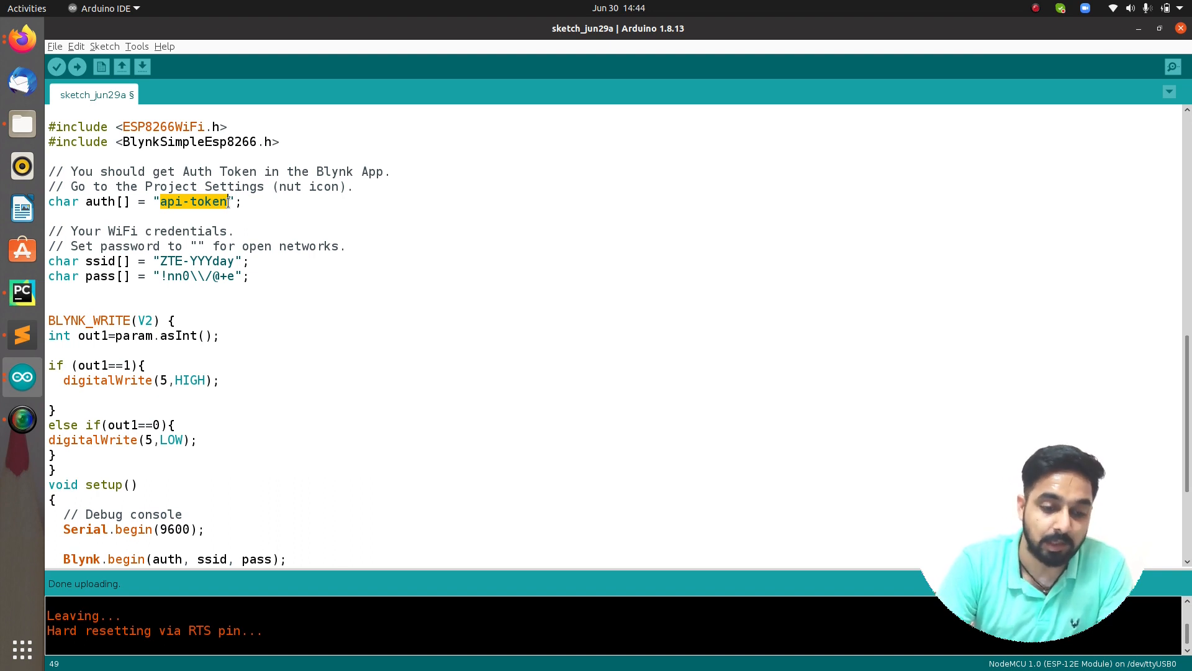
pyautogui.click(23, 42)
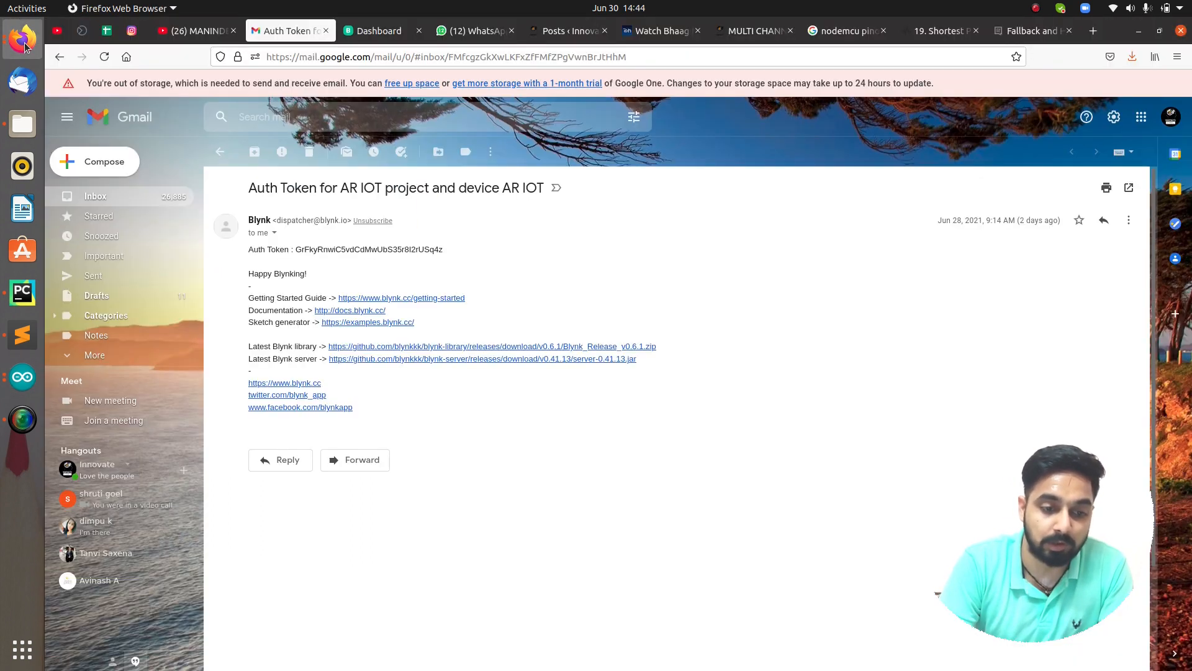
pyautogui.doubleClick(317, 250)
pyautogui.hotkey('ctrl', 'c')
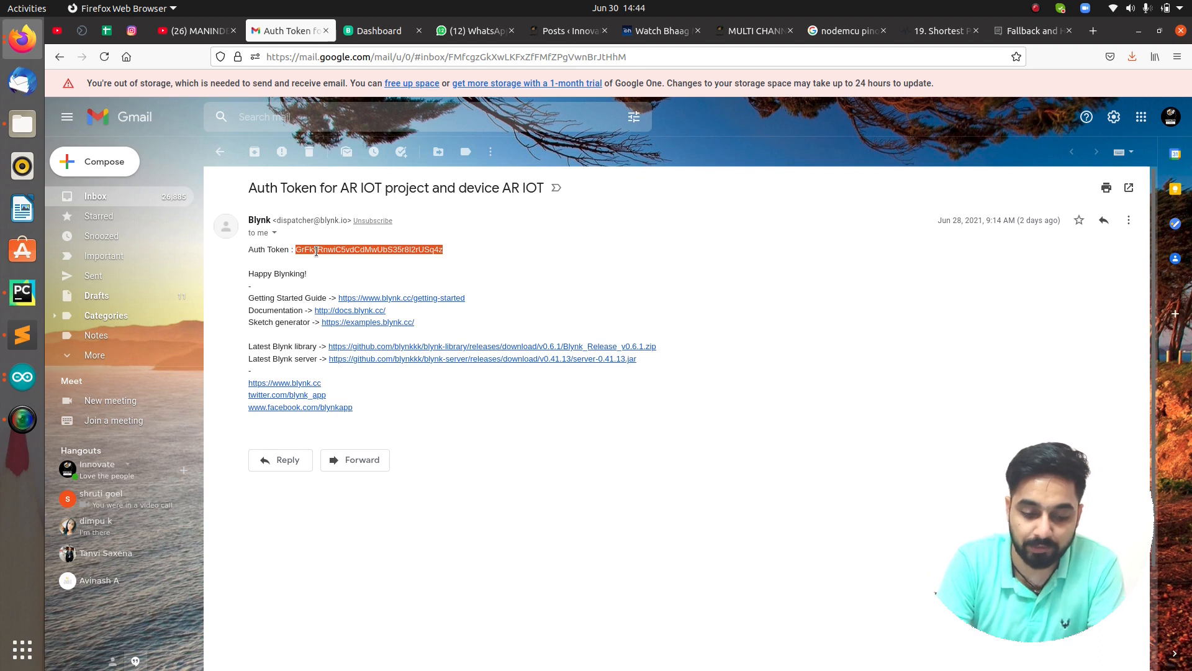
pyautogui.hotkey('alt', 'Tab')
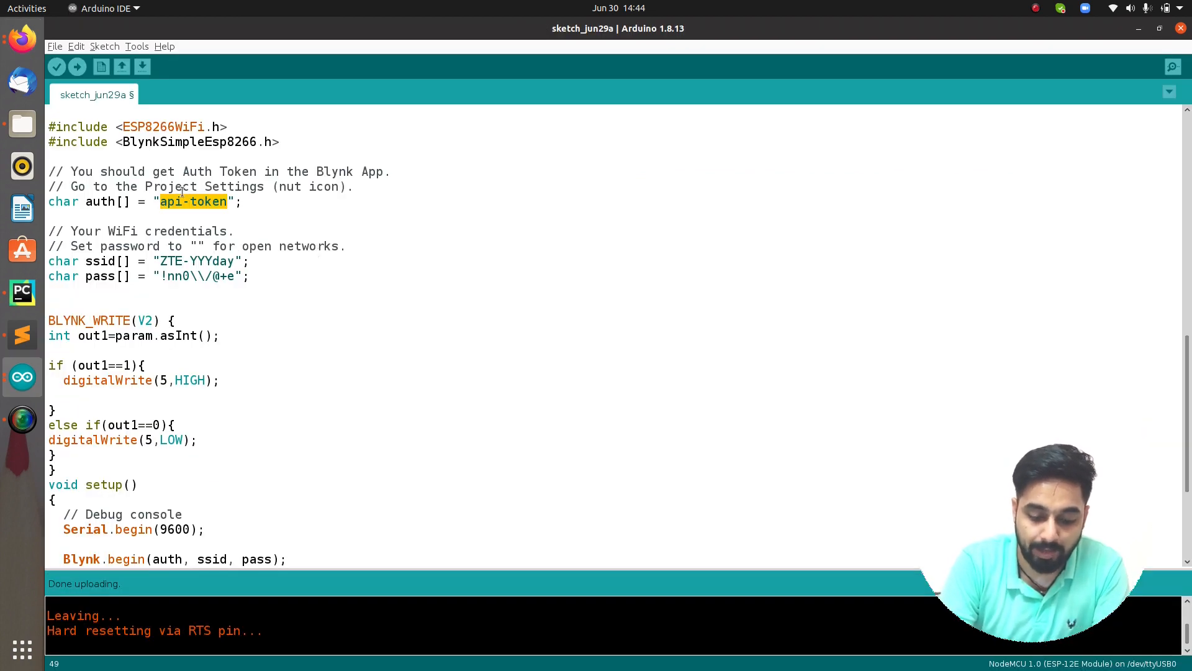
pyautogui.hotkey('ctrl', 'v')
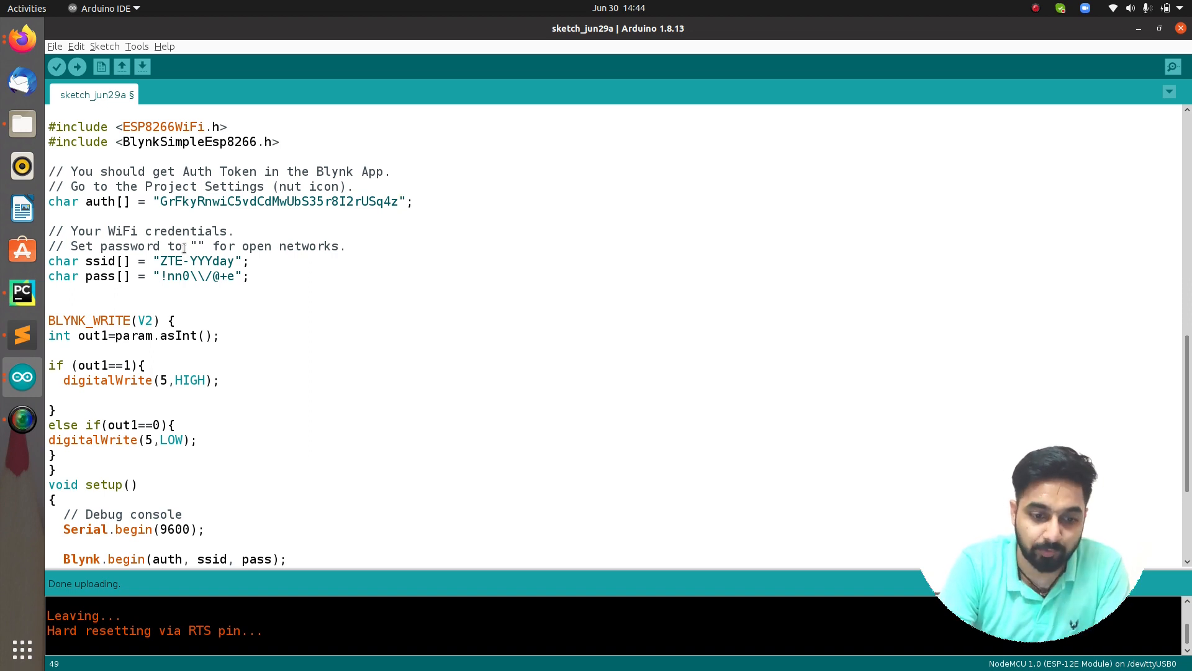
# - Review the Wi-Fi password line, check the NodeMCU 1.0 (ESP-12E Module) board and /dev/ttyUSB0 port settings, and upload the sketch
pyautogui.moveTo(160, 261); pyautogui.dragTo(235, 276)
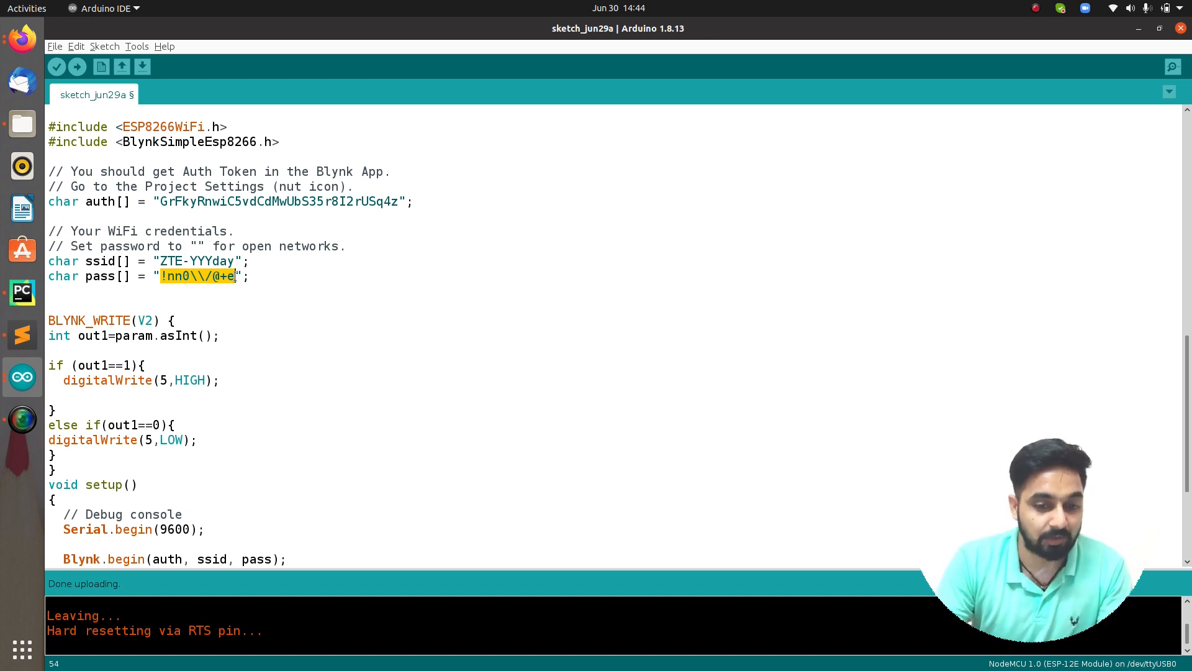
pyautogui.click(135, 47)
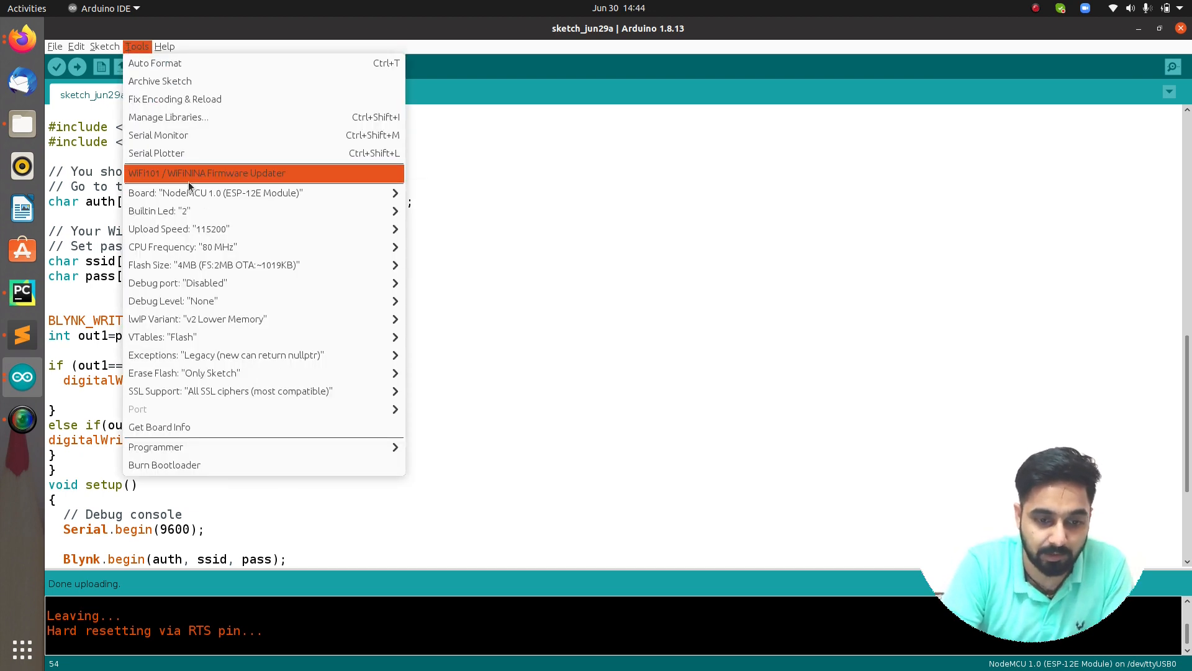
pyautogui.moveTo(212, 193)
pyautogui.moveTo(209, 394)
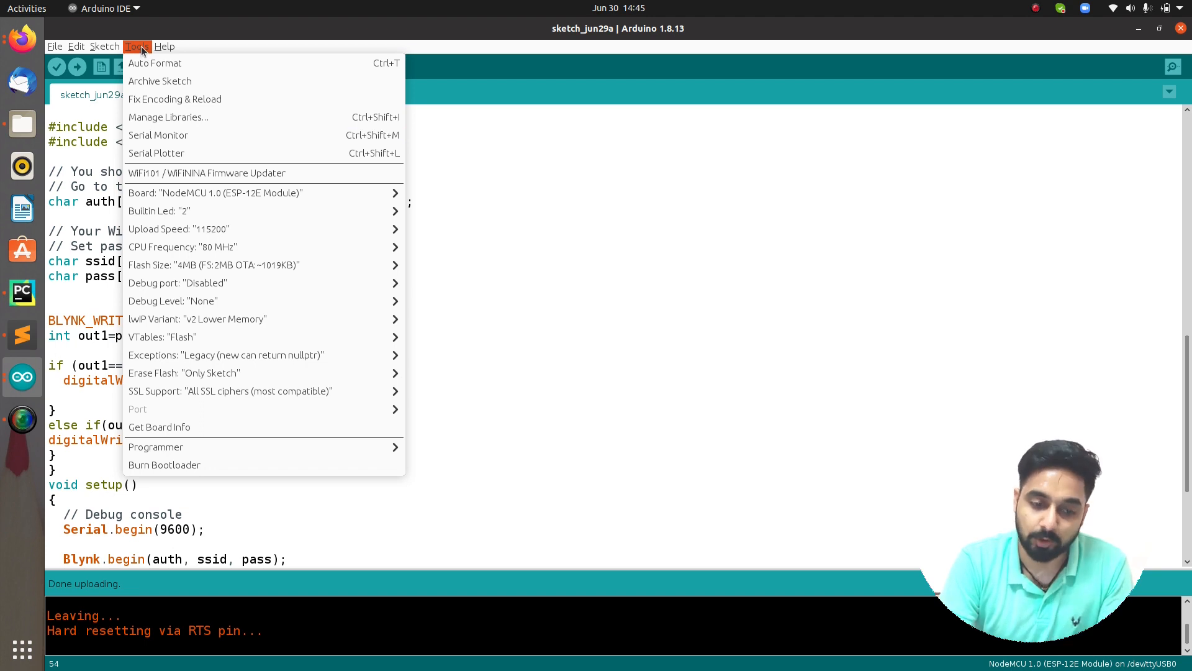
pyautogui.click(141, 47)
pyautogui.click(144, 45)
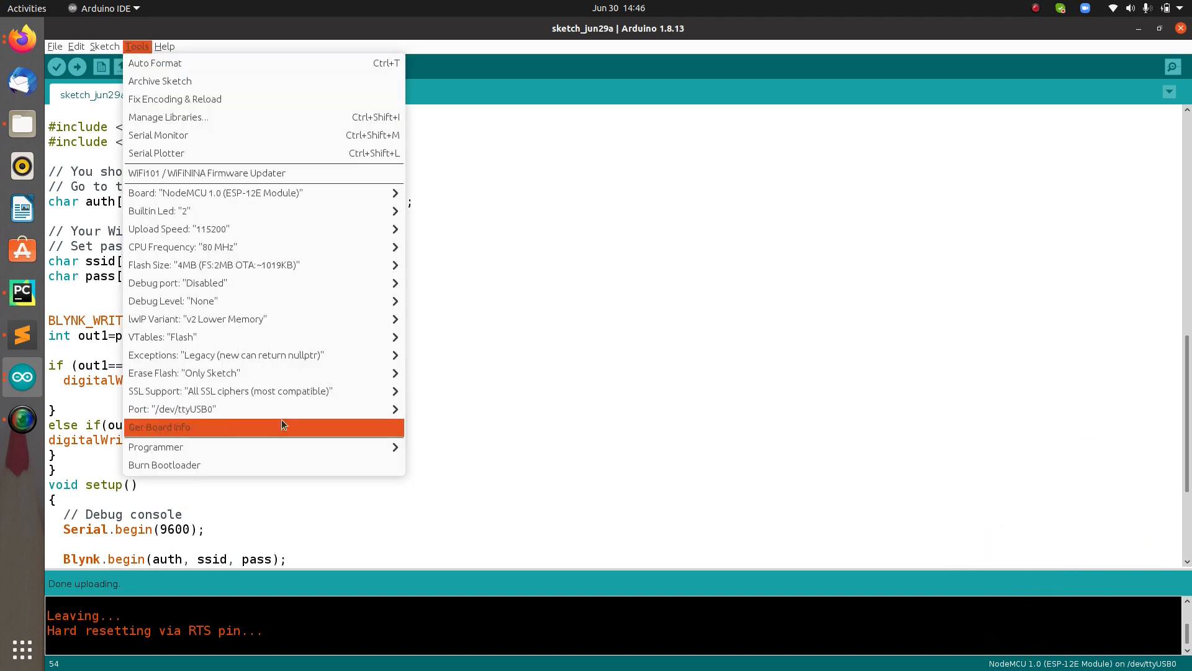
pyautogui.moveTo(305, 411)
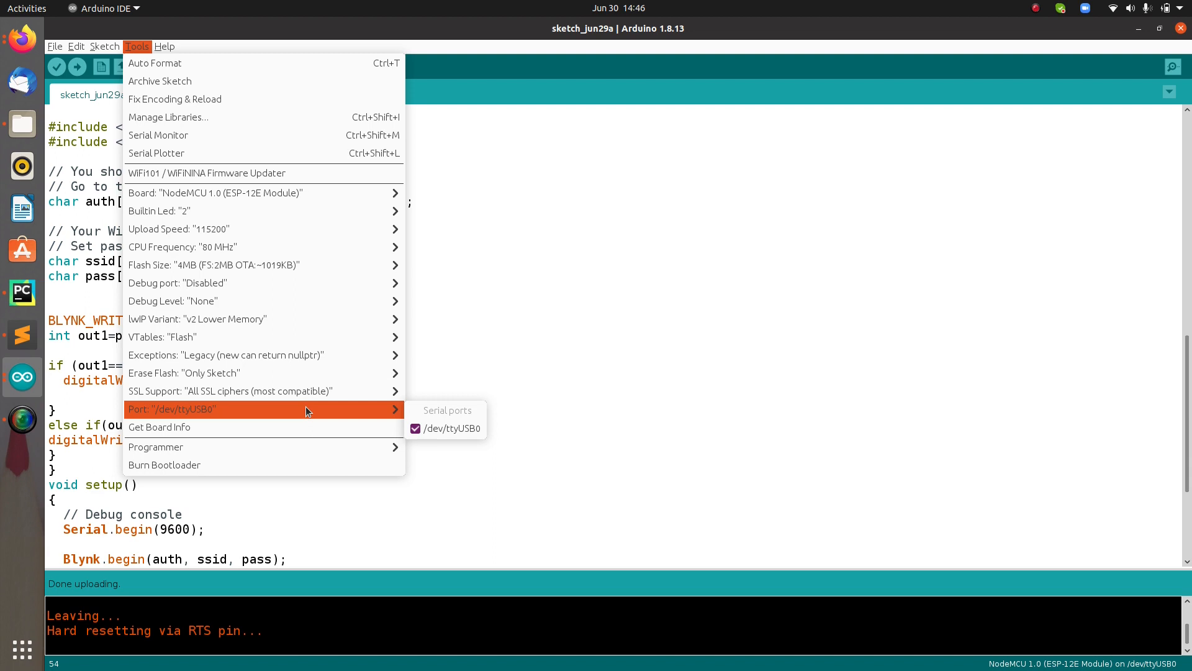
pyautogui.click(136, 48)
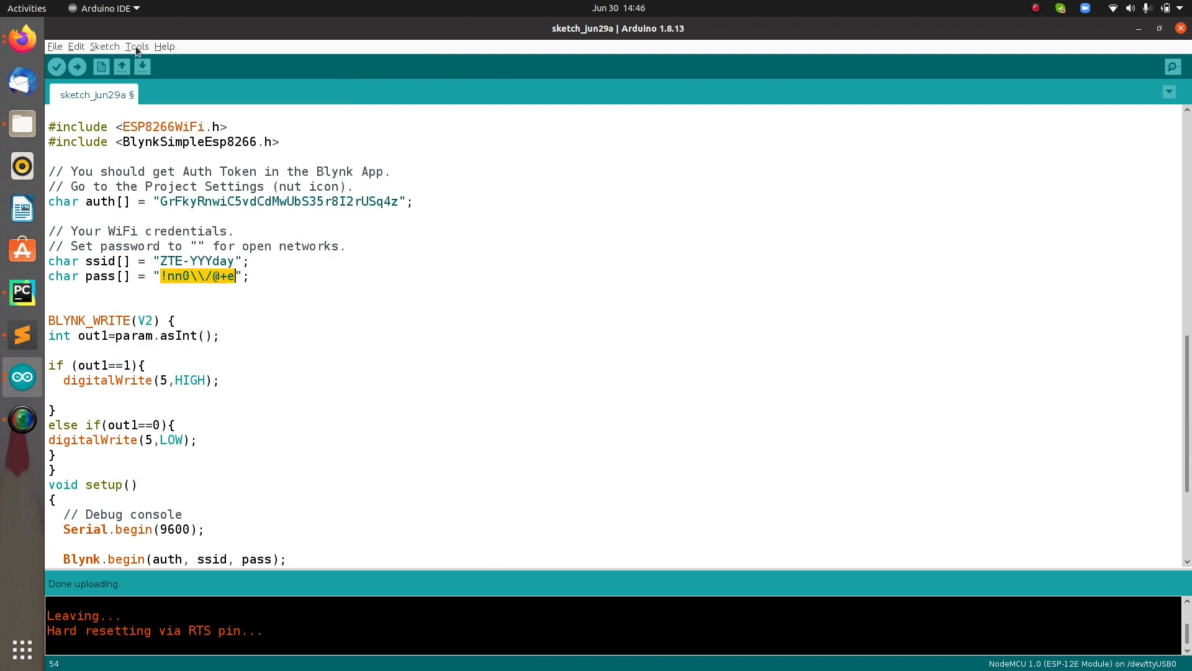
pyautogui.click(77, 68)
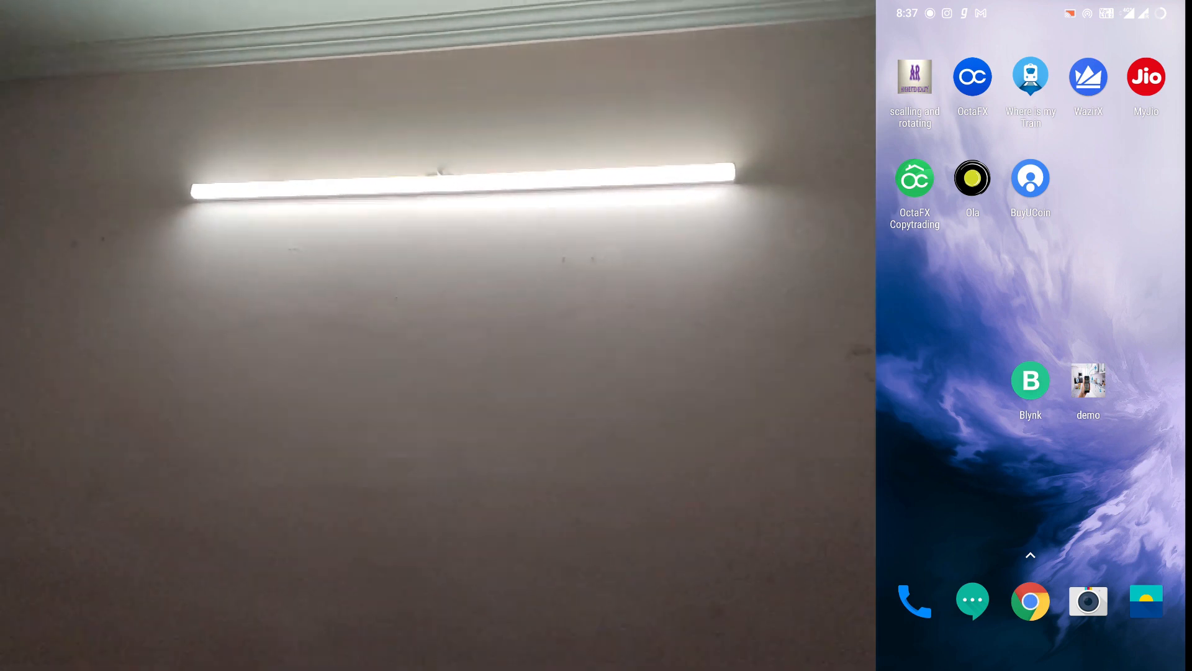
# - Open the Blynk app on the phone, run the AR IOT project, and toggle the Light button on and off
pyautogui.click(1030, 380)
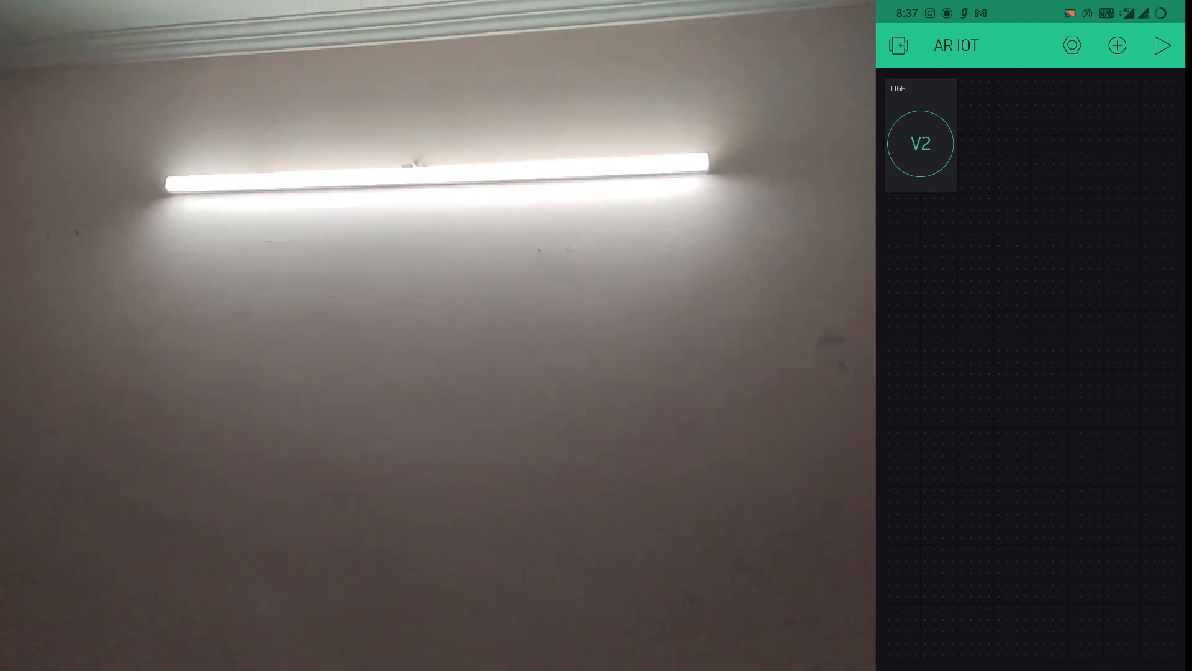
pyautogui.click(1163, 45)
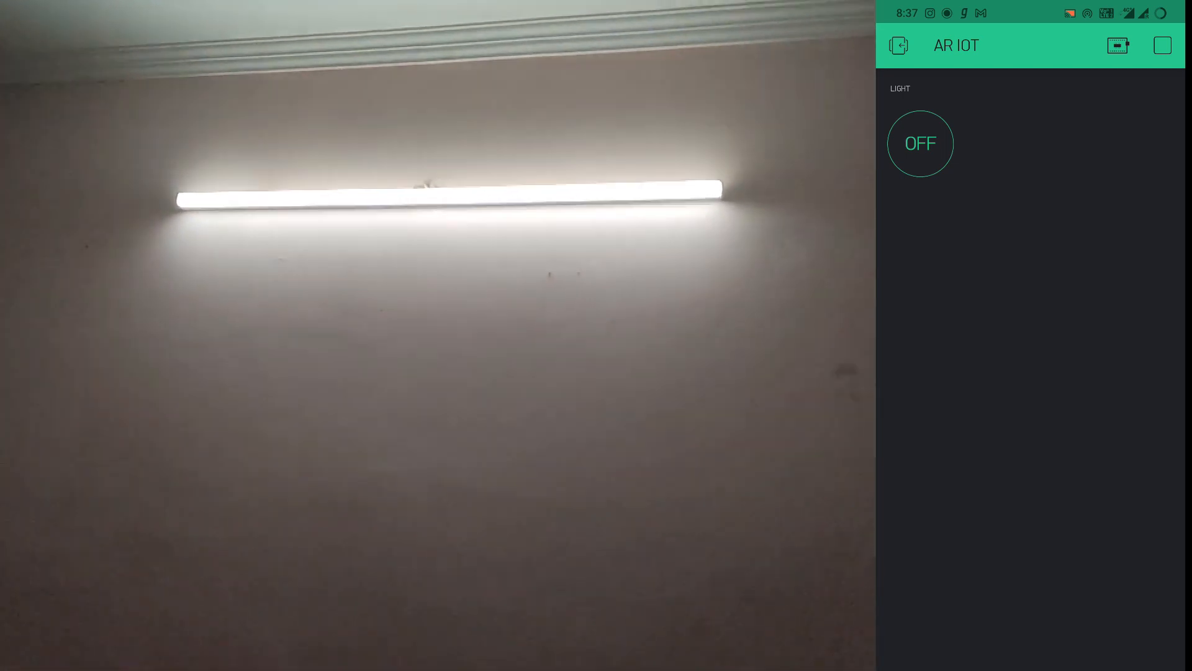
pyautogui.click(921, 144)
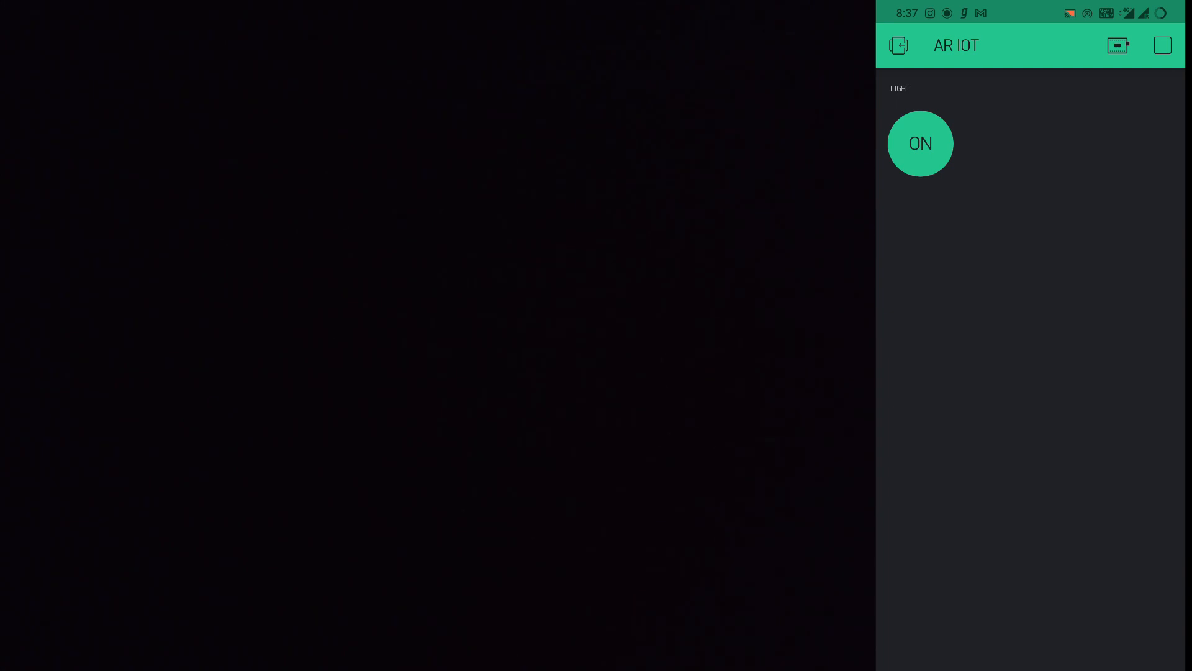
pyautogui.click(920, 143)
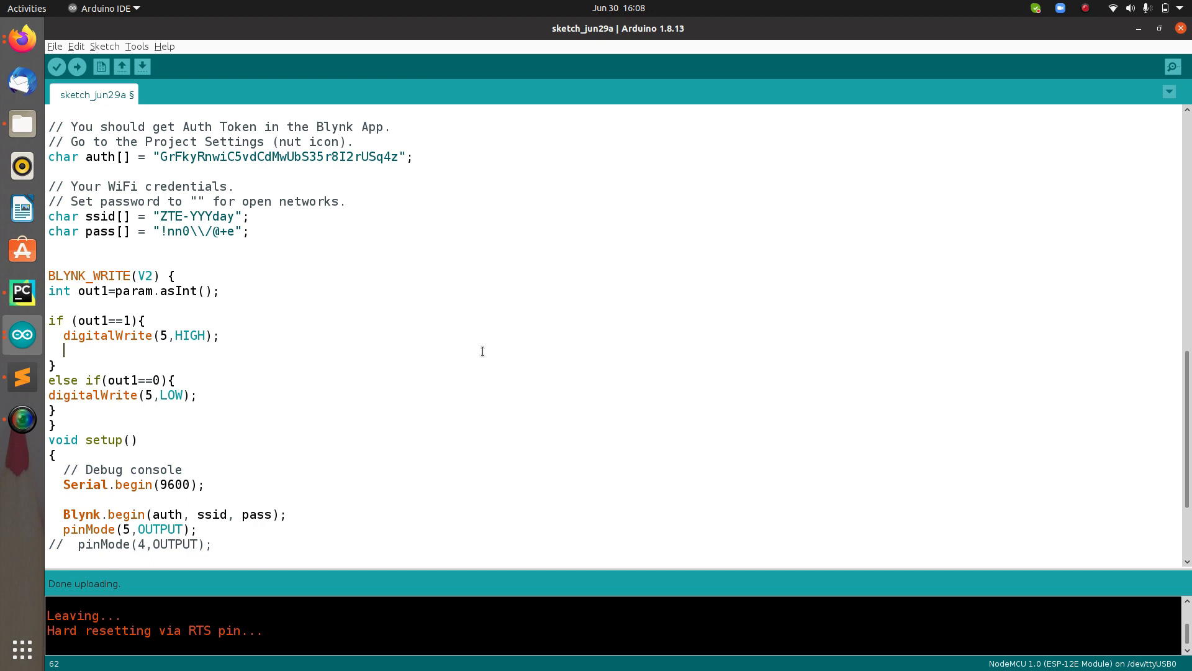
# - Switch to Sublime Text and examine the Blynk cloud update URL template, including its api-token, virtual-pin and value placeholders
pyautogui.click(28, 377)
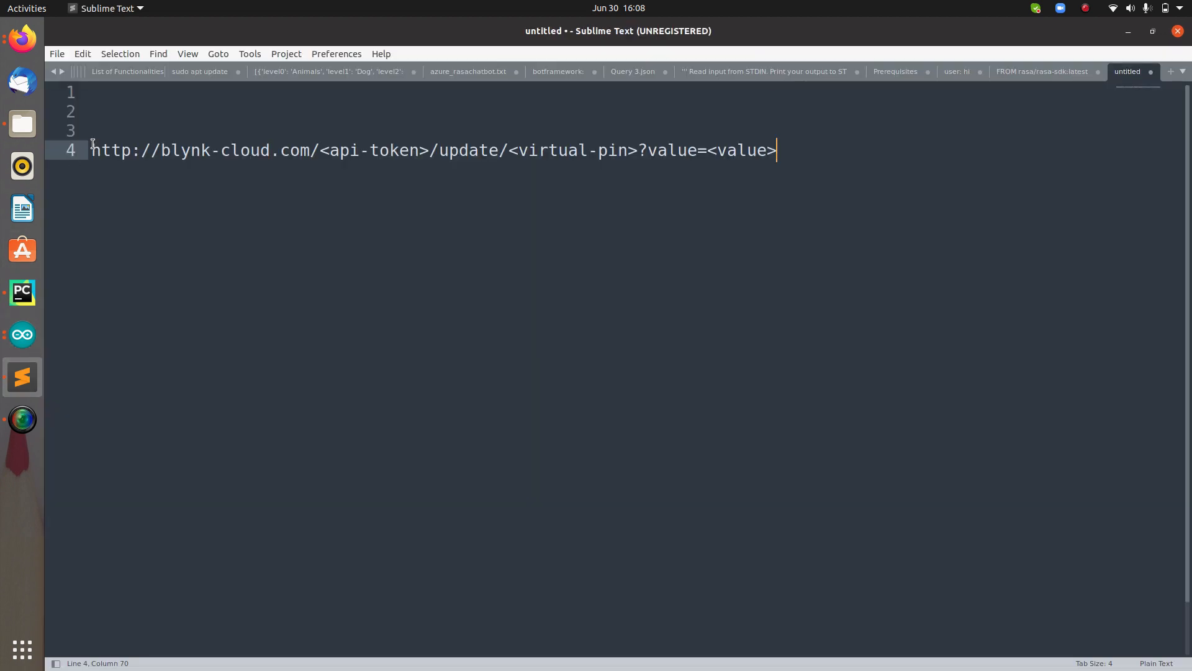
pyautogui.moveTo(91, 145); pyautogui.dragTo(784, 154)
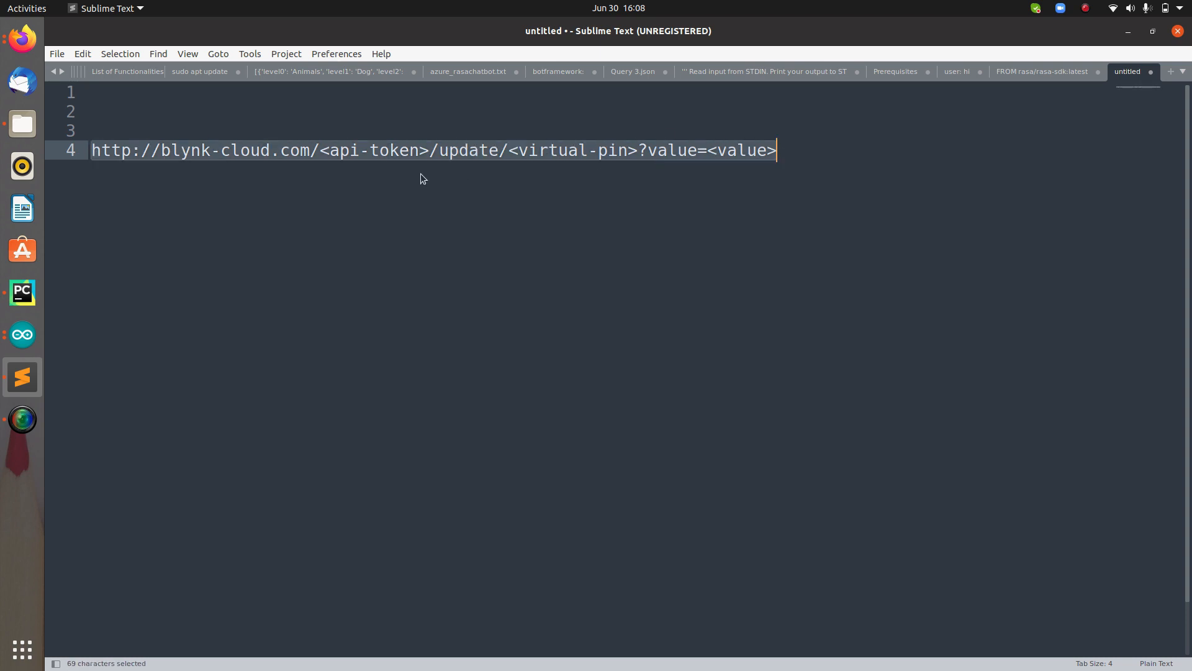
pyautogui.click(339, 150)
pyautogui.moveTo(319, 150); pyautogui.dragTo(430, 153)
pyautogui.moveTo(508, 151); pyautogui.dragTo(633, 156)
pyautogui.moveTo(708, 149); pyautogui.dragTo(784, 155)
pyautogui.click(783, 150)
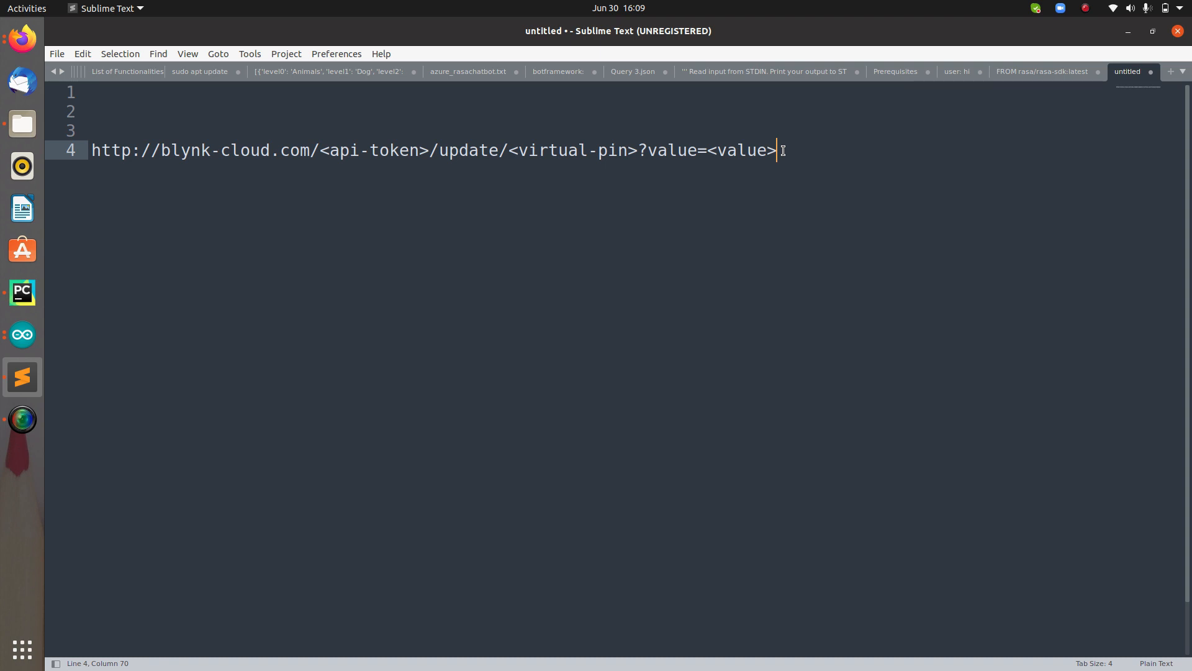
# - Replace the <api-token> placeholder in the update URL with the auth token copied from the Arduino sketch
pyautogui.moveTo(320, 151); pyautogui.dragTo(428, 156)
pyautogui.hotkey('alt', 'Tab')
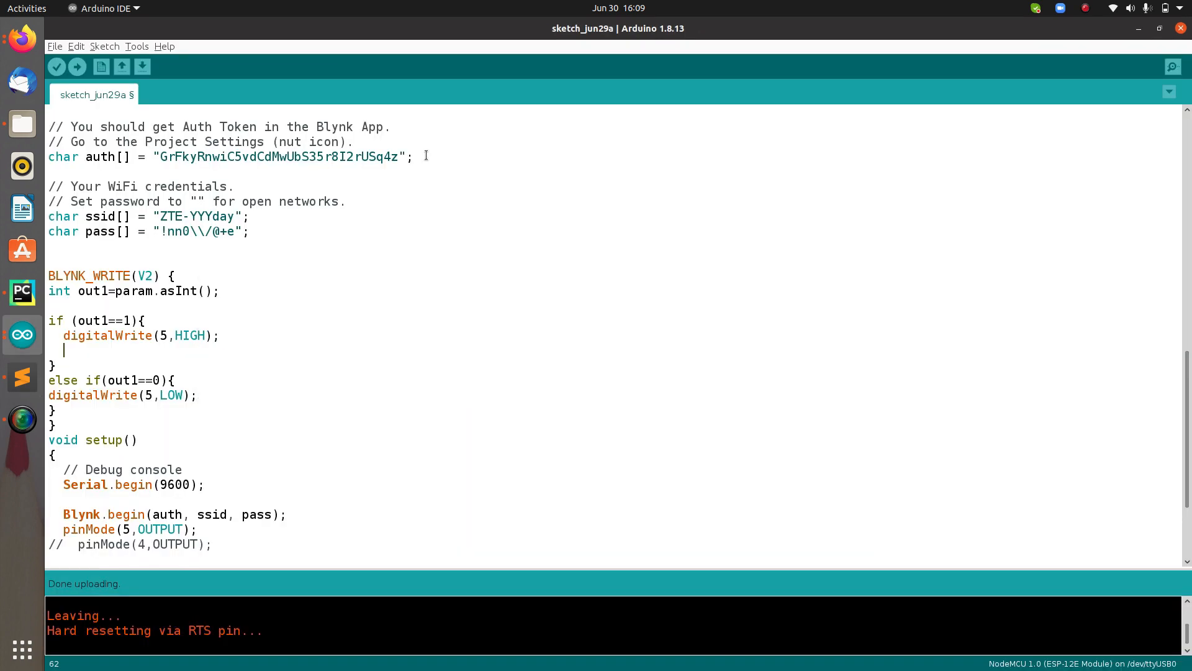
pyautogui.doubleClick(280, 158)
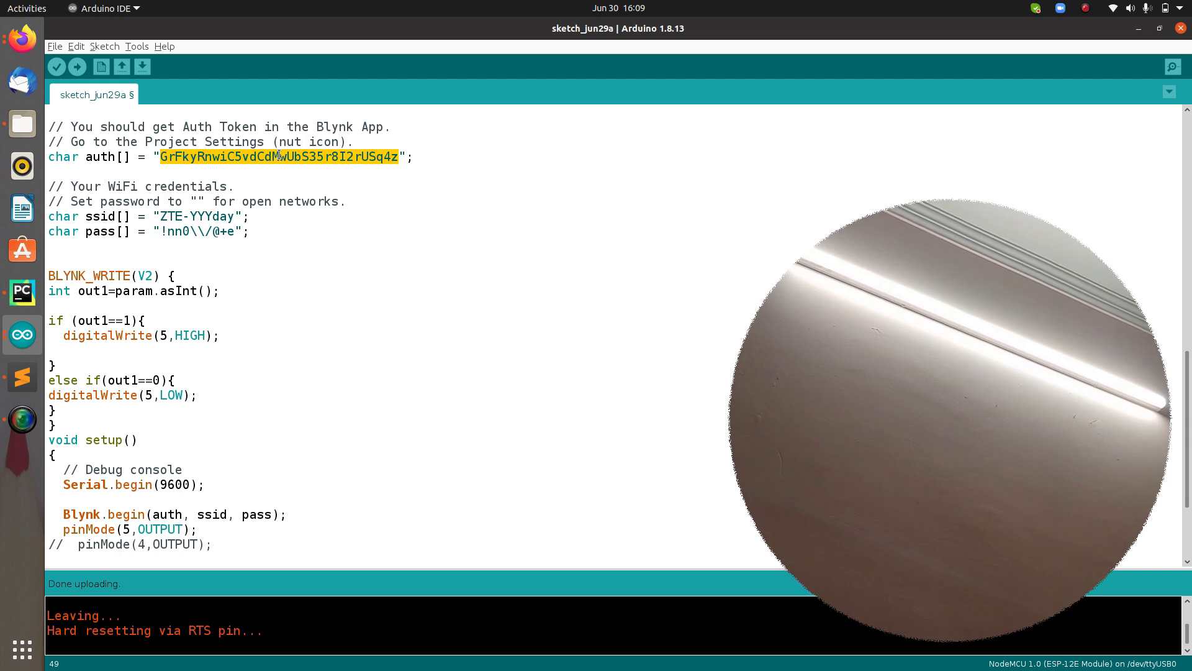
pyautogui.hotkey('ctrl', 'c')
pyautogui.hotkey('alt', 'Tab')
pyautogui.hotkey('ctrl', 'v')
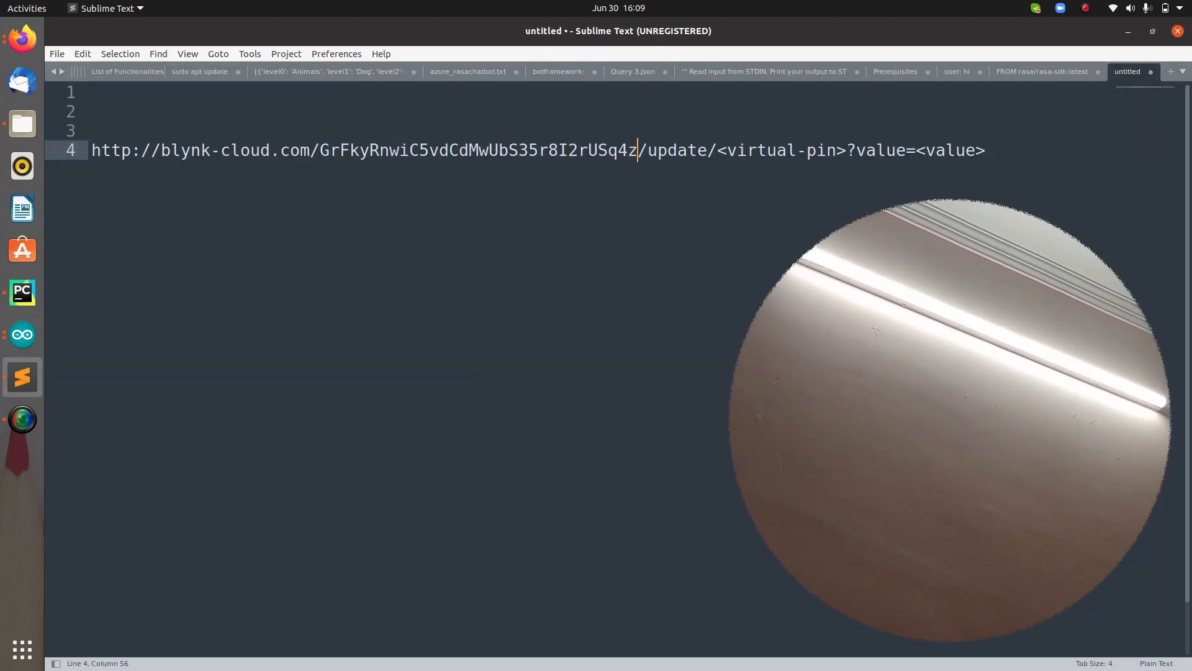
# - Fill in the update URL with V2 as the virtual pin and 1 as the value
pyautogui.moveTo(718, 150); pyautogui.dragTo(850, 151)
pyautogui.write('V0')
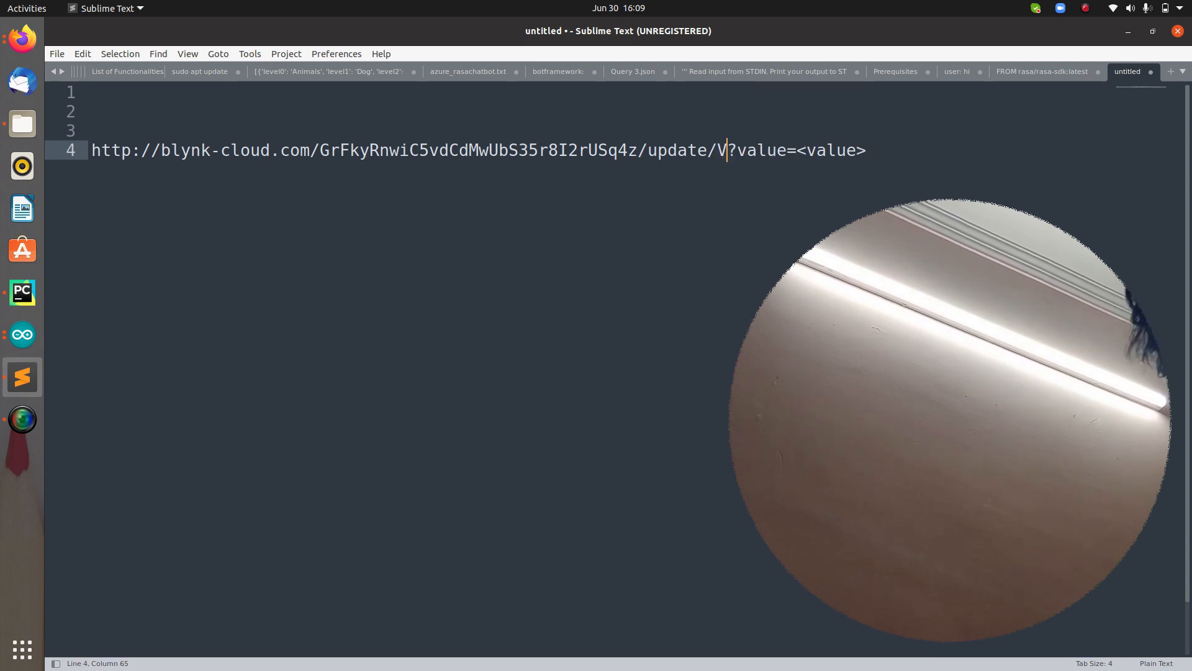
pyautogui.press('BackSpace')
pyautogui.write('2')
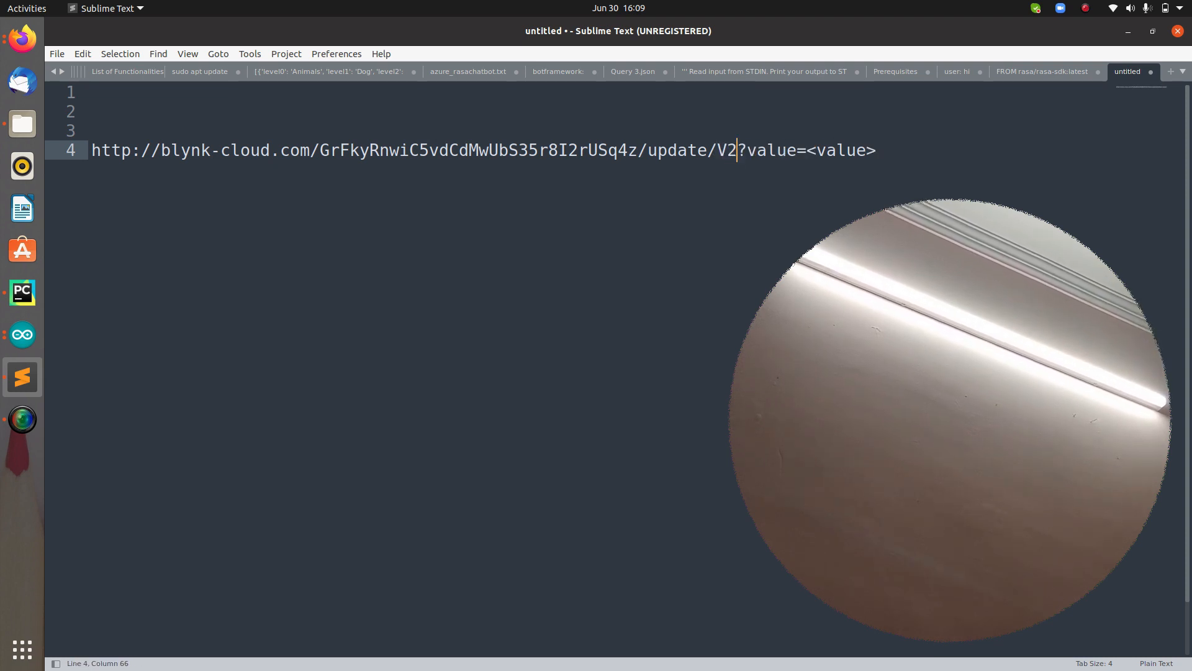
pyautogui.moveTo(807, 151); pyautogui.dragTo(888, 154)
pyautogui.press('BackSpace')
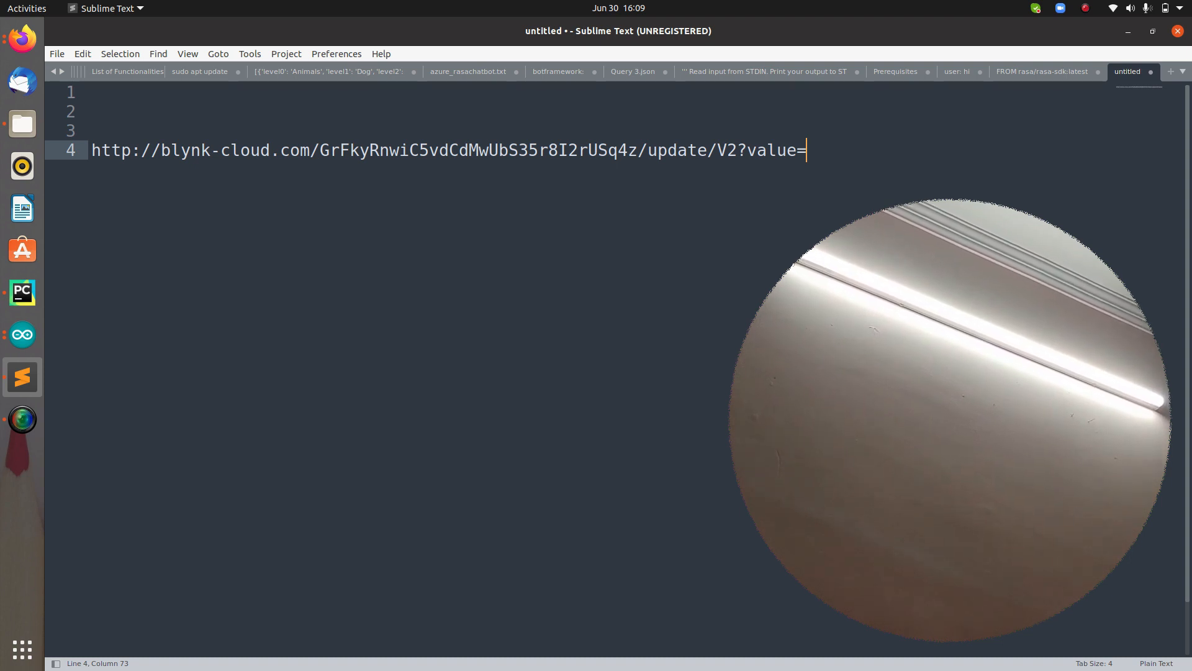
pyautogui.write('1')
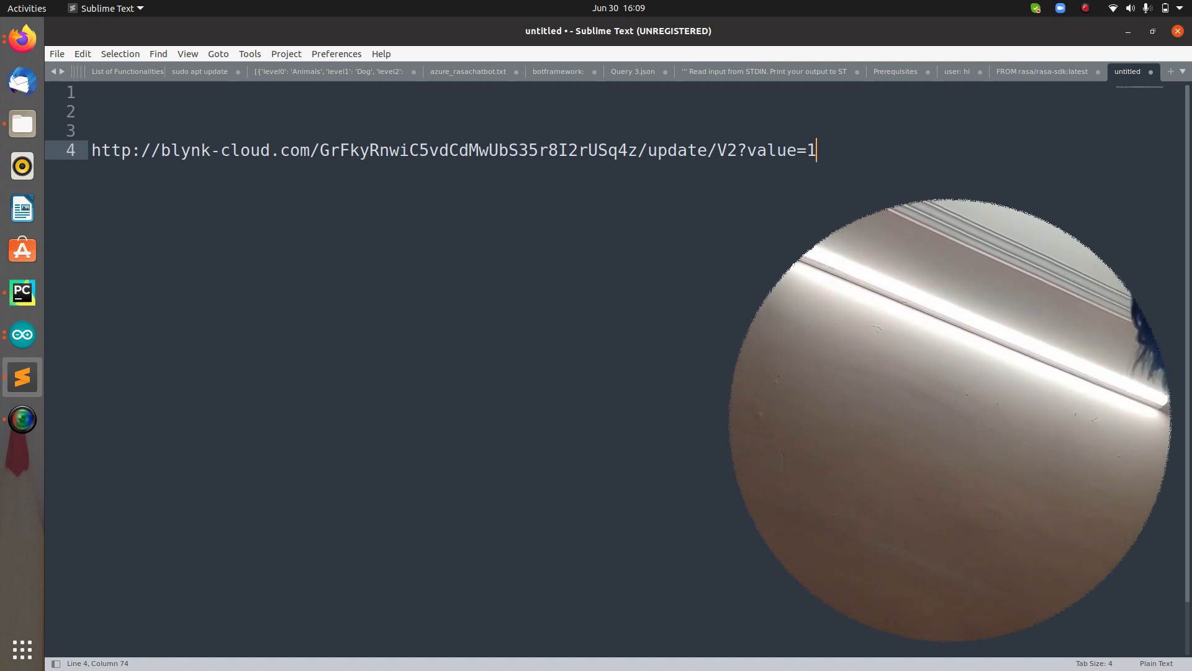
# - Copy the completed update URL, including its auth token, and load it in Firefox's new tab to send value 1 to V2
pyautogui.click(511, 153)
pyautogui.tripleClick(510, 155)
pyautogui.hotkey('ctrl', 'c')
pyautogui.hotkey('alt', 'Tab')
pyautogui.hotkey('alt', 'Tab')
pyautogui.hotkey('alt', 'Tab')
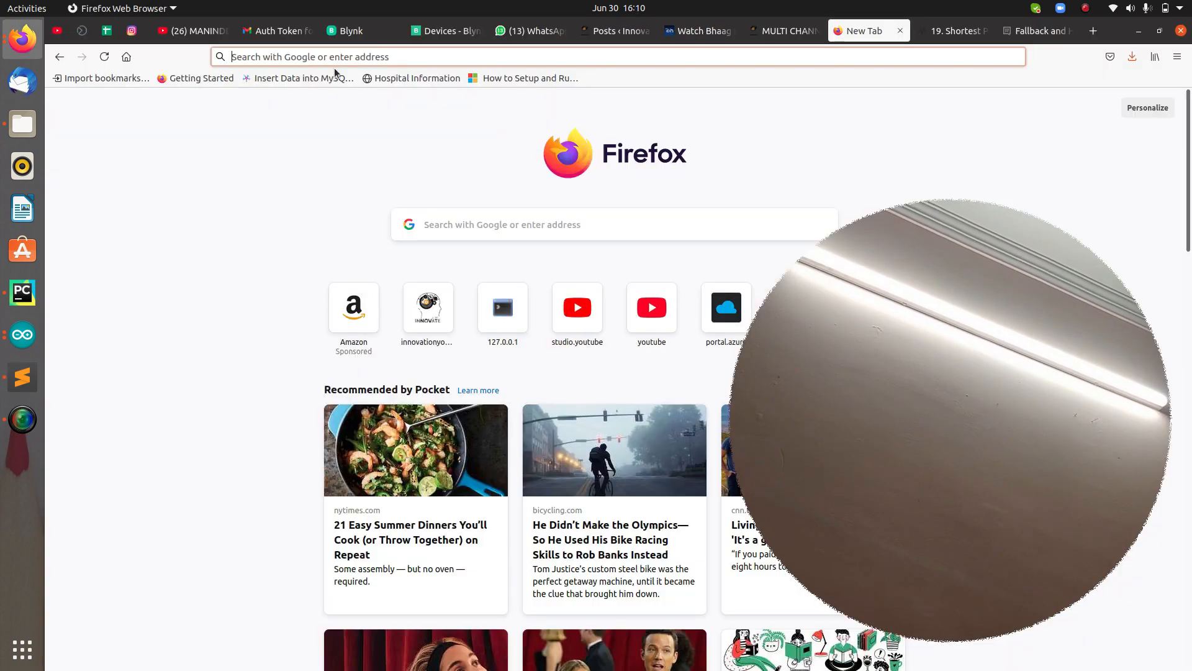
pyautogui.click(366, 55)
pyautogui.hotkey('ctrl', 'v')
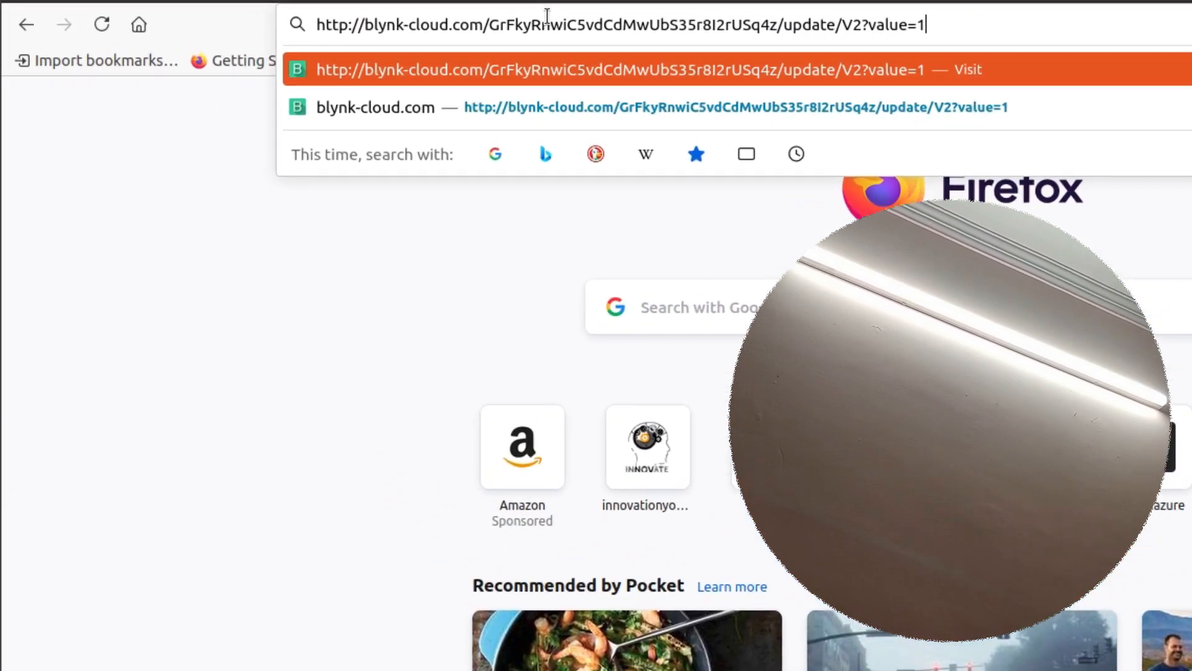
pyautogui.press('Return')
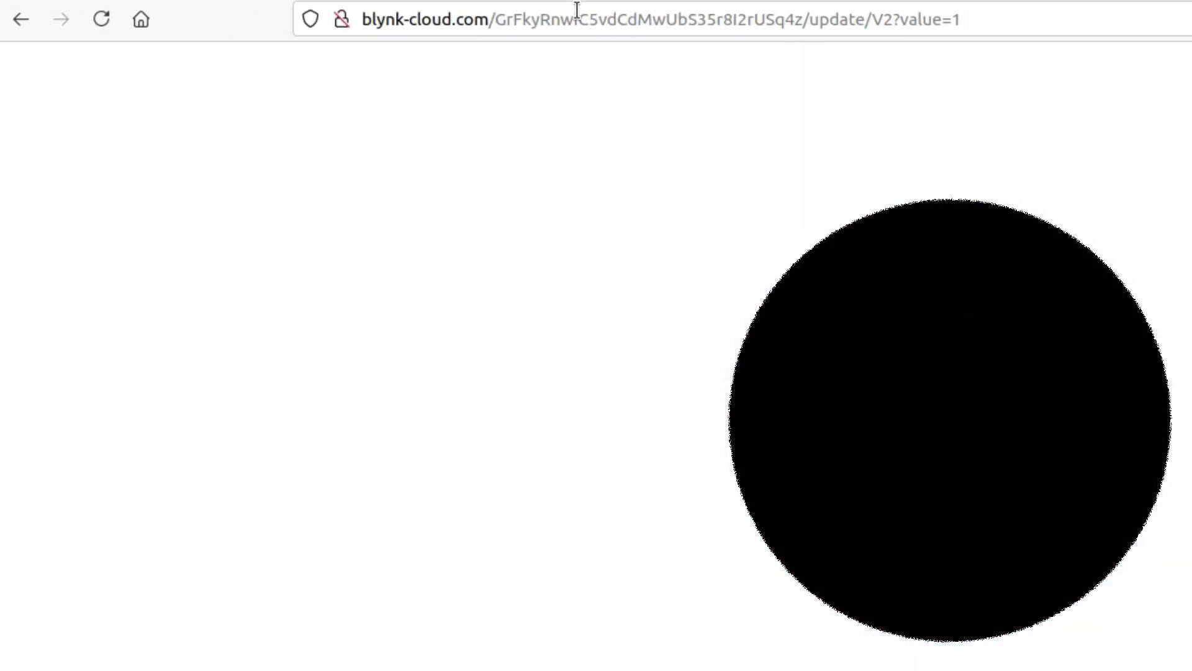
# - Change the value in the browser's update URL to 0 and load it
pyautogui.click(1027, 15)
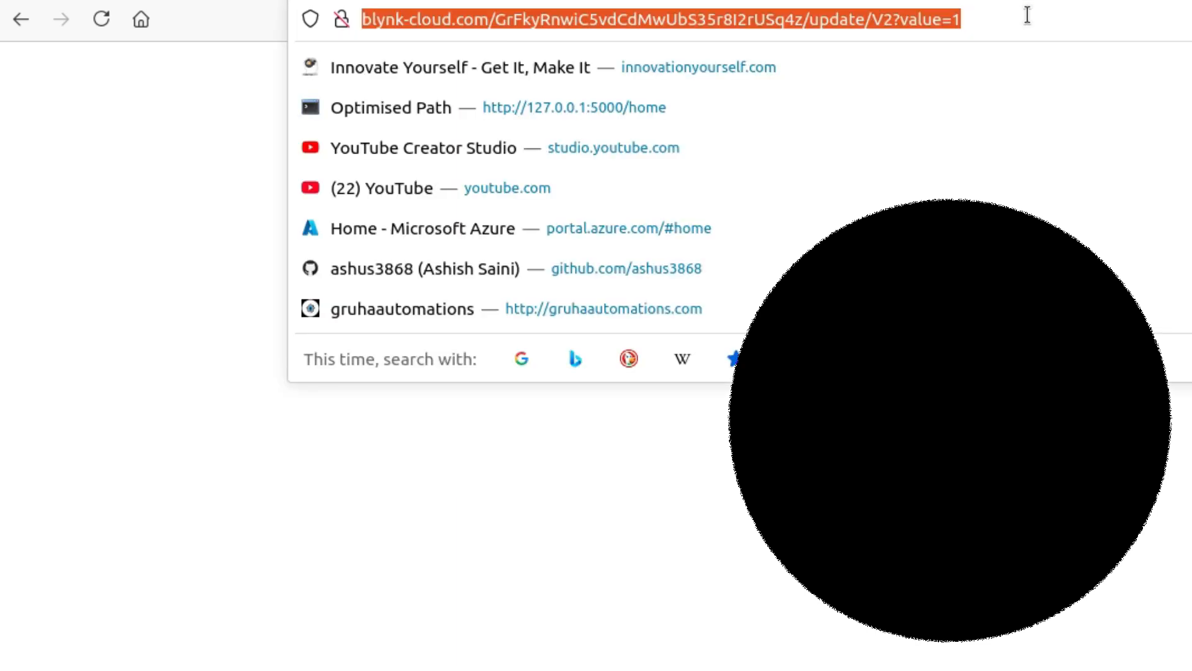
pyautogui.click(1028, 15)
pyautogui.press('BackSpace')
pyautogui.write('0')
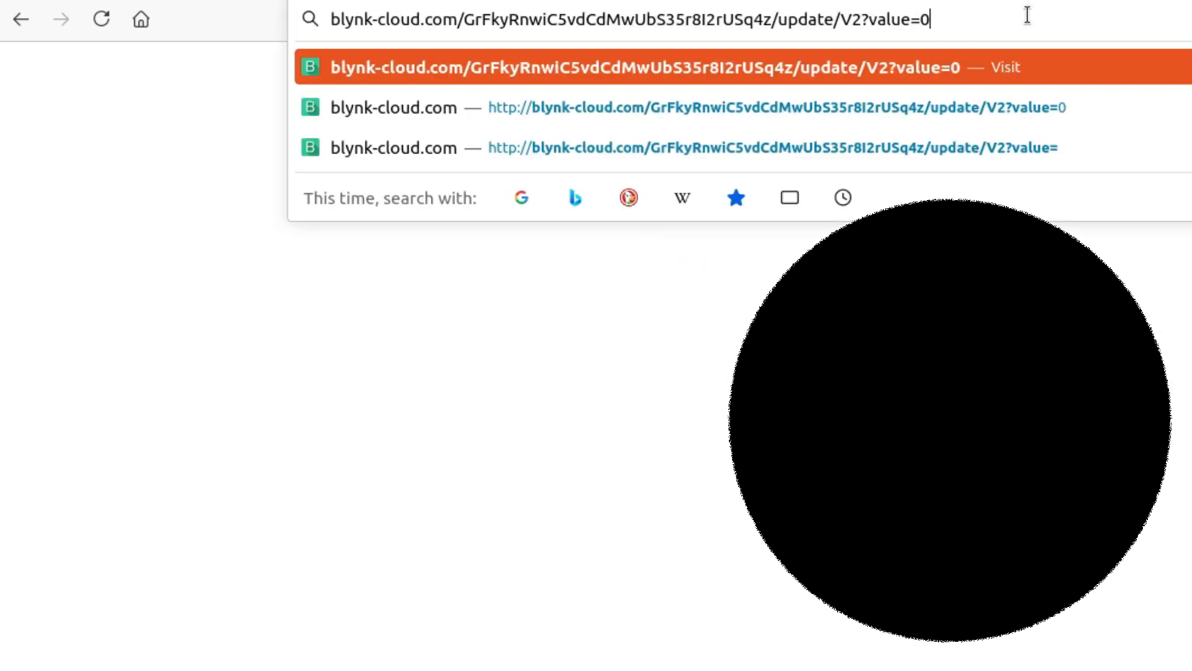
pyautogui.press('Return')
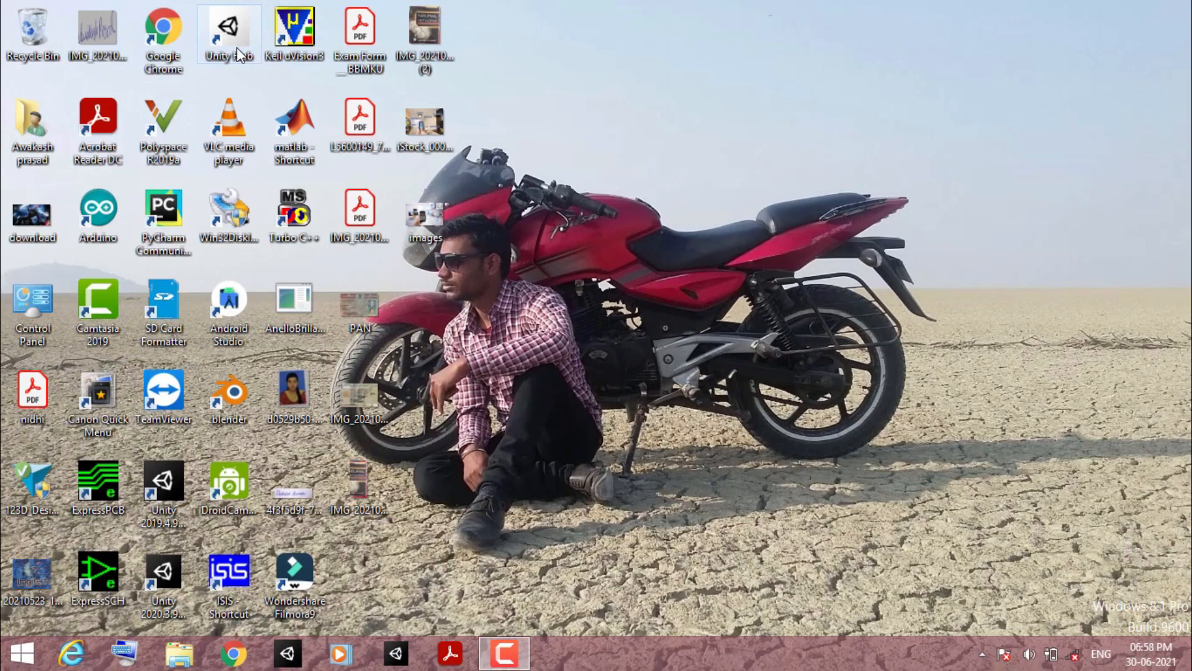
# - Open Unity Hub and create a 3D project named "ar app" in E:\unity project with Unity 2019.4.9f1
pyautogui.doubleClick(229, 37)
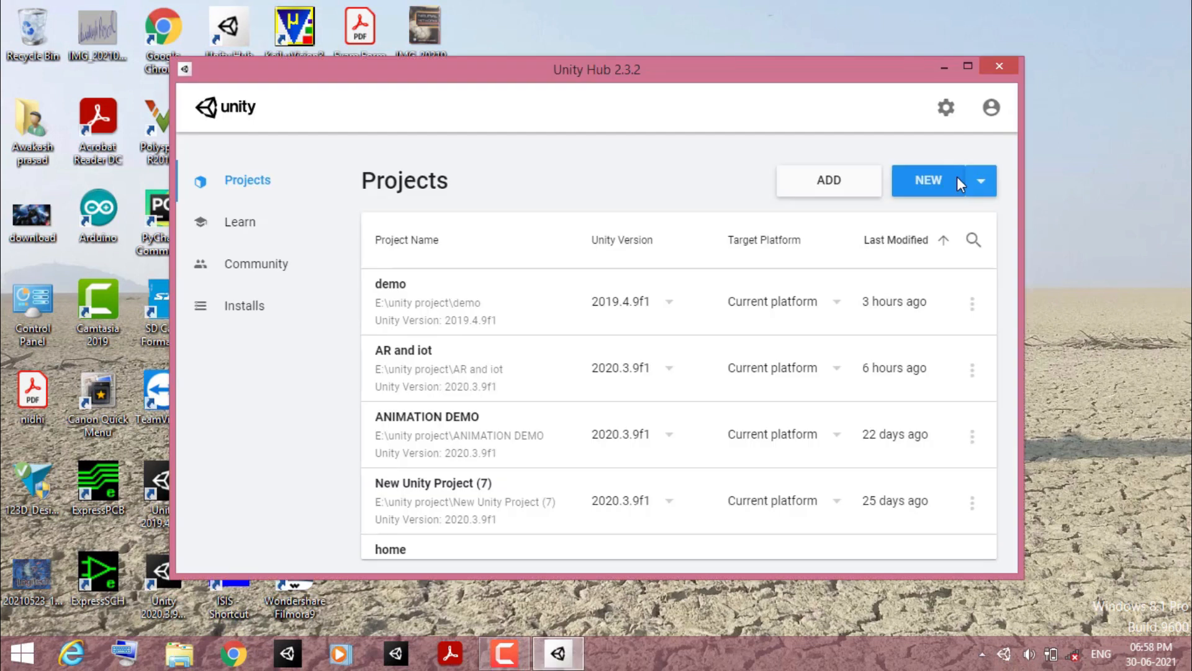
pyautogui.click(930, 197)
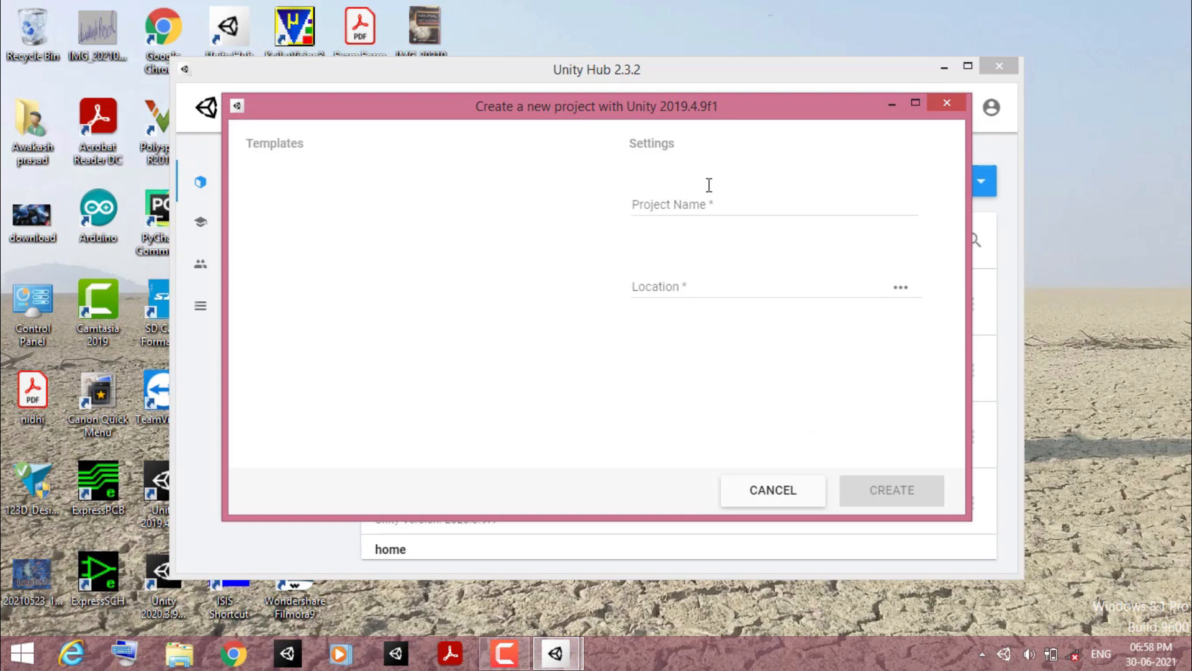
pyautogui.moveTo(641, 204); pyautogui.dragTo(749, 204)
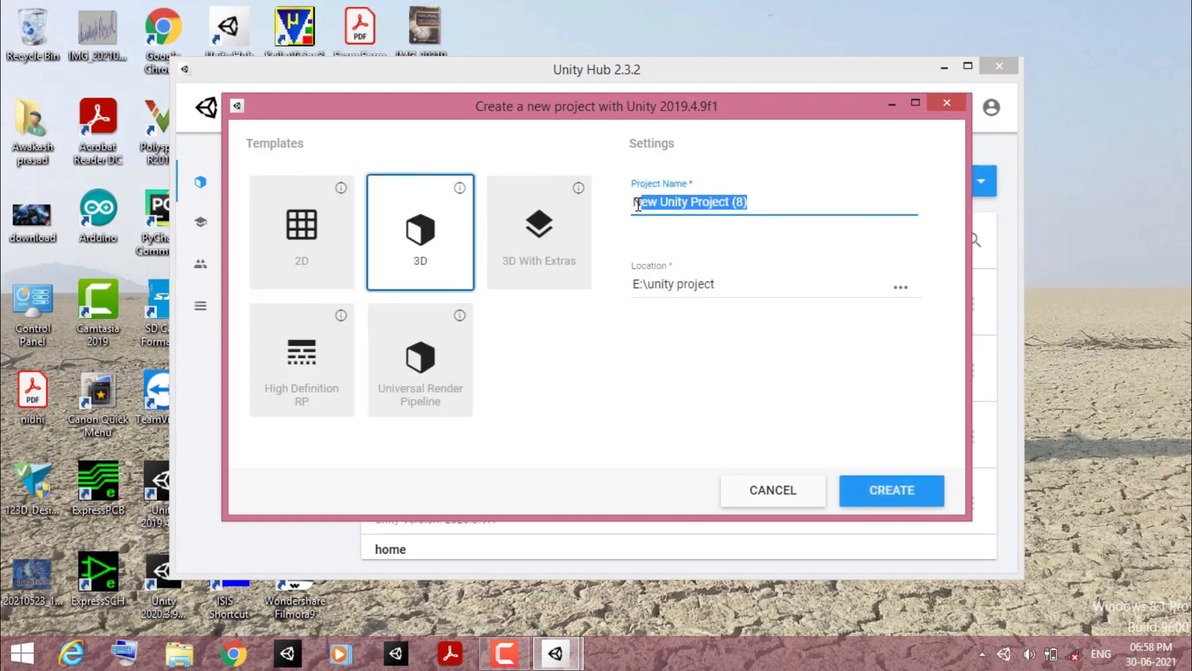
pyautogui.press('BackSpace')
pyautogui.press('BackSpace')
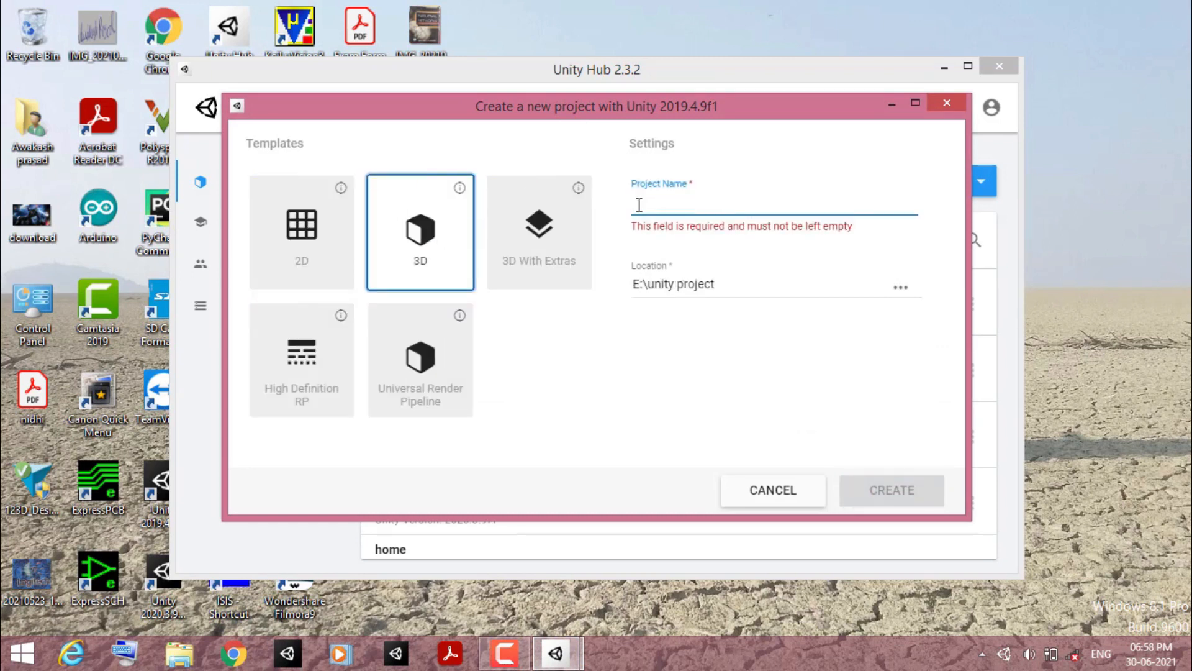
pyautogui.write('ar app')
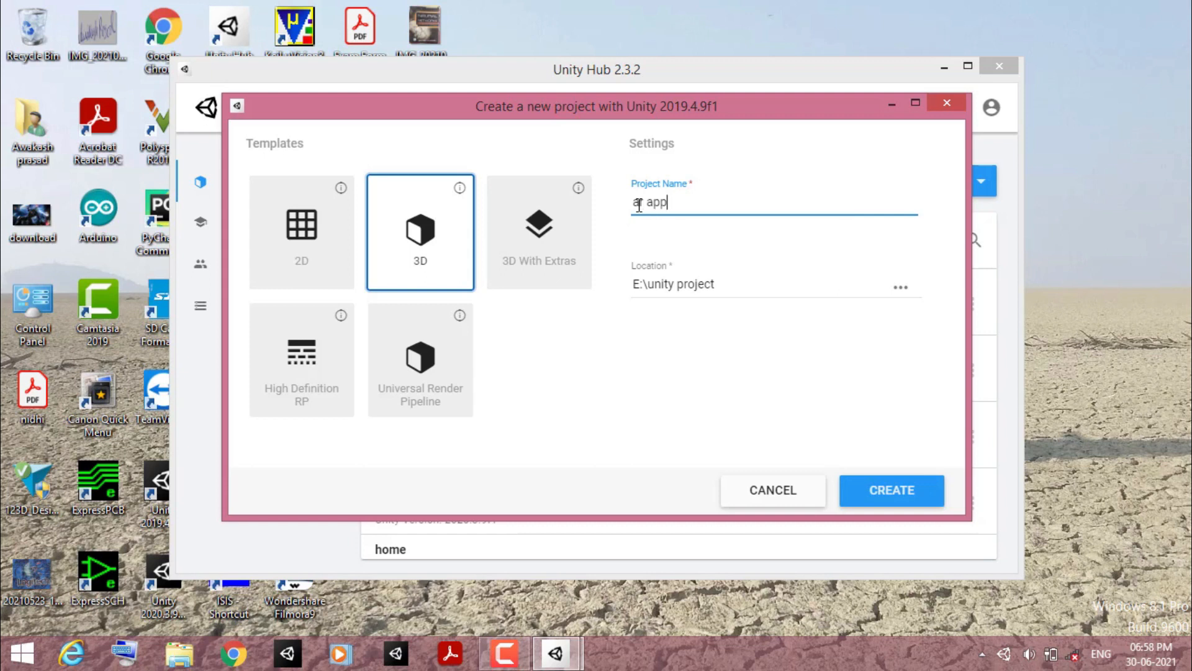
pyautogui.click(917, 498)
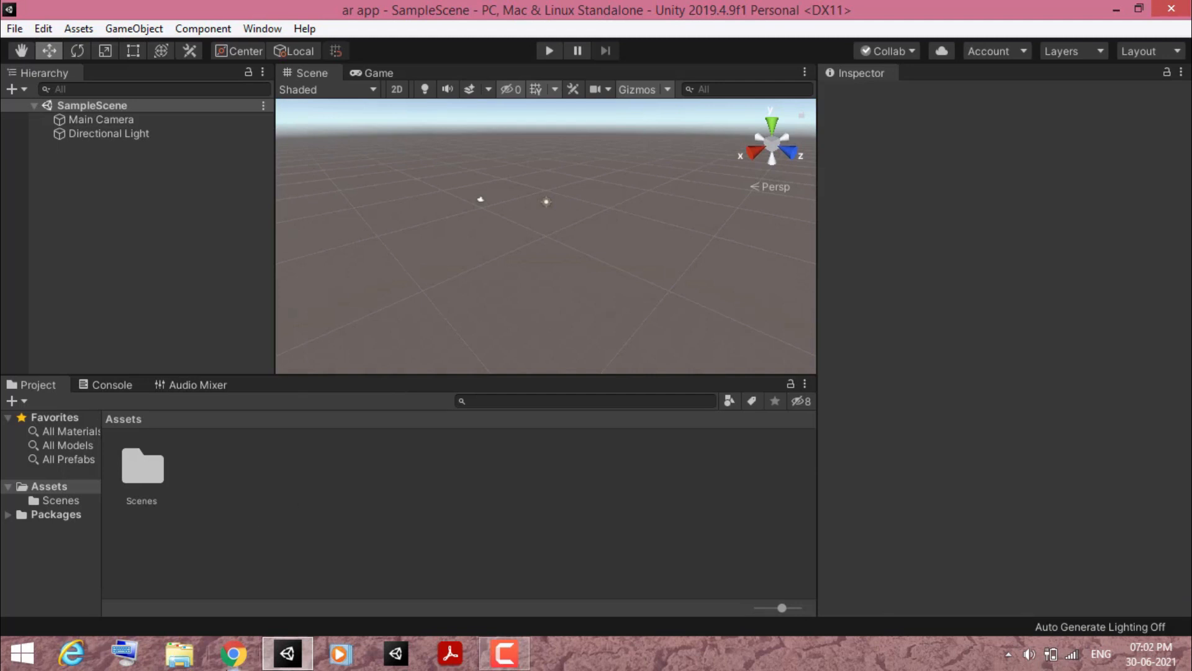
# - Switch to Chrome, search for vuforia and open the Vuforia Developer Portal's SDK download page
pyautogui.click(234, 655)
pyautogui.click(285, 43)
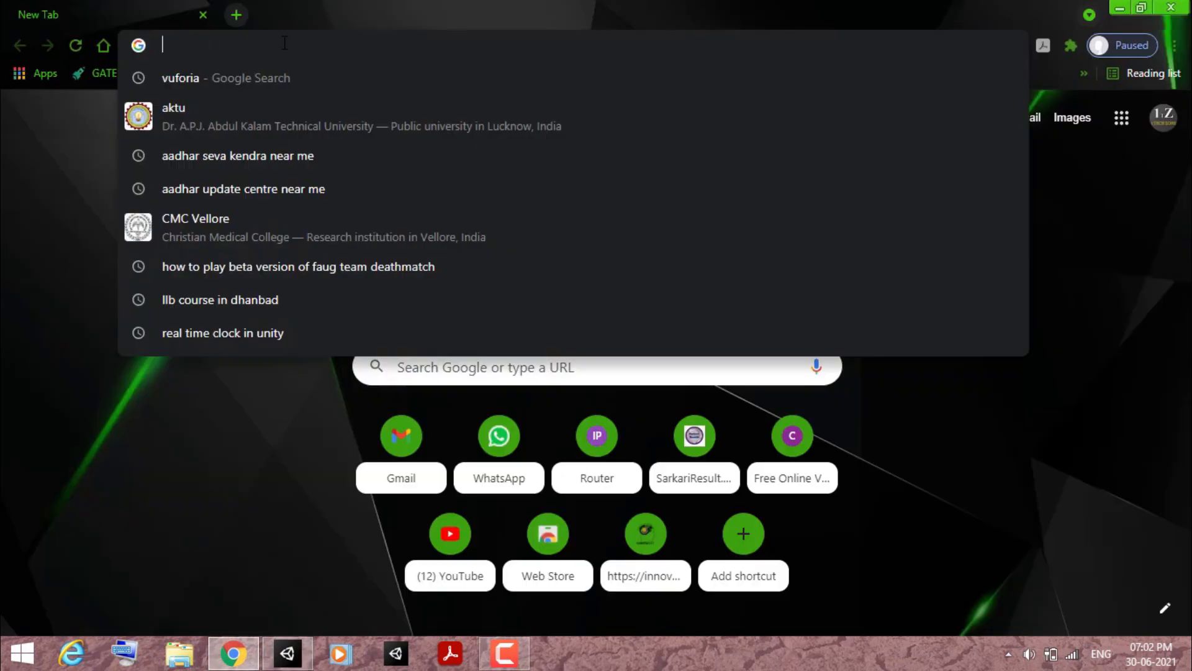
pyautogui.write('vuforia')
pyautogui.press('Return')
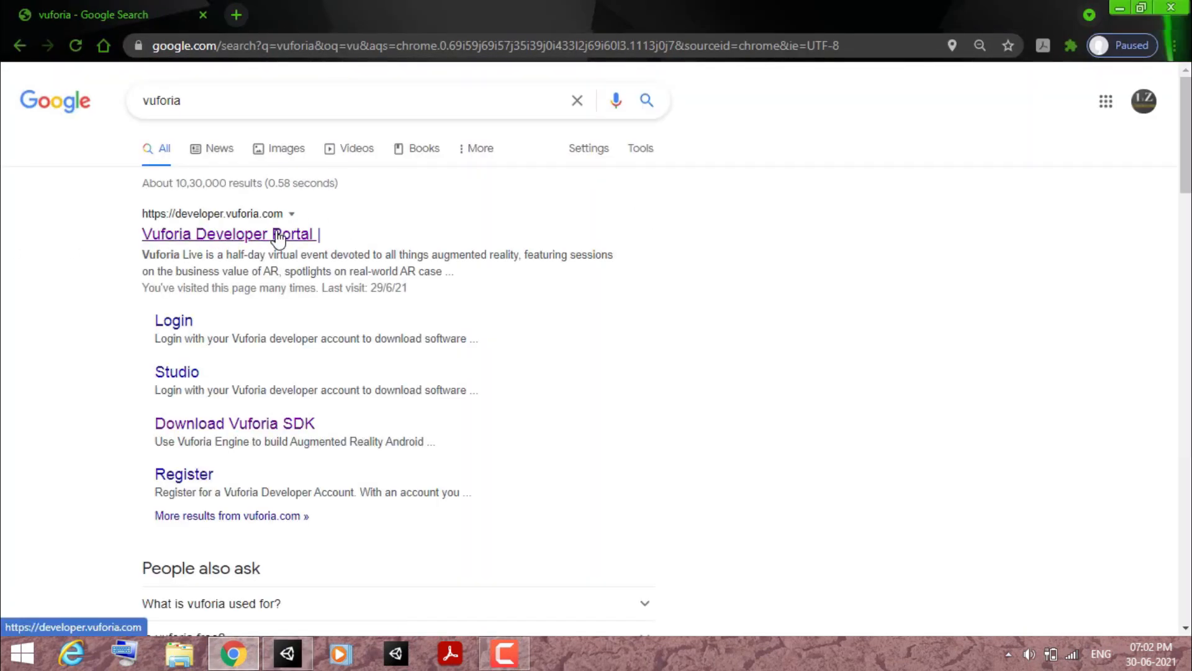
pyautogui.click(276, 234)
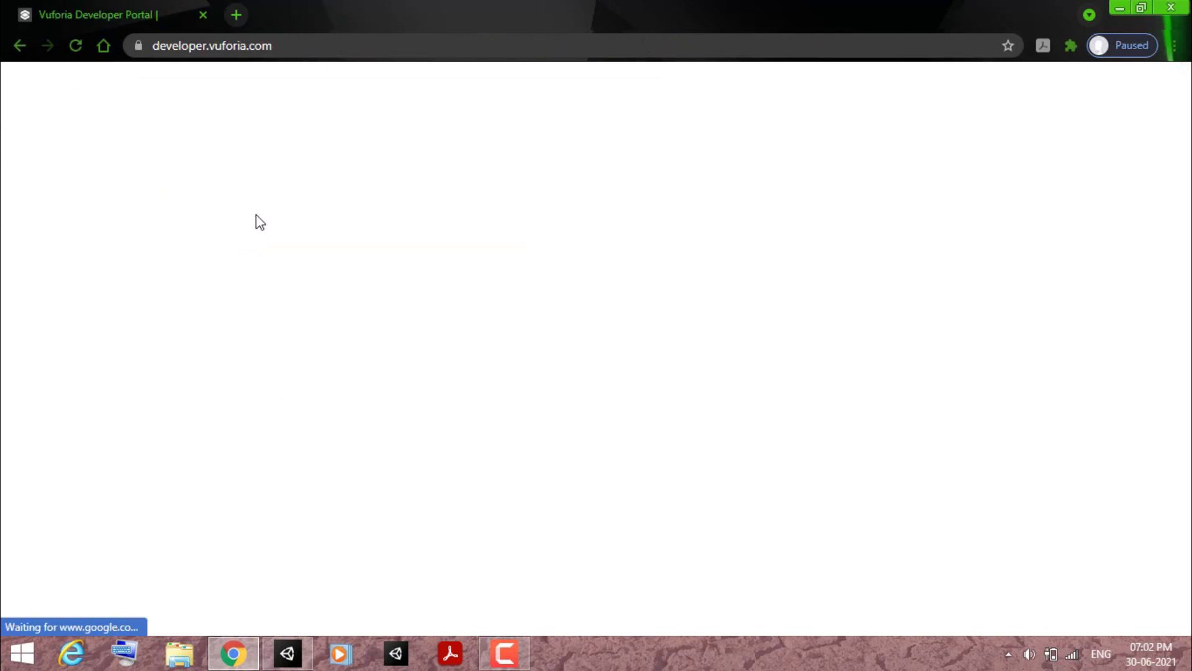
pyautogui.scroll(-3, 357, 376)
pyautogui.scroll(3, 350, 377)
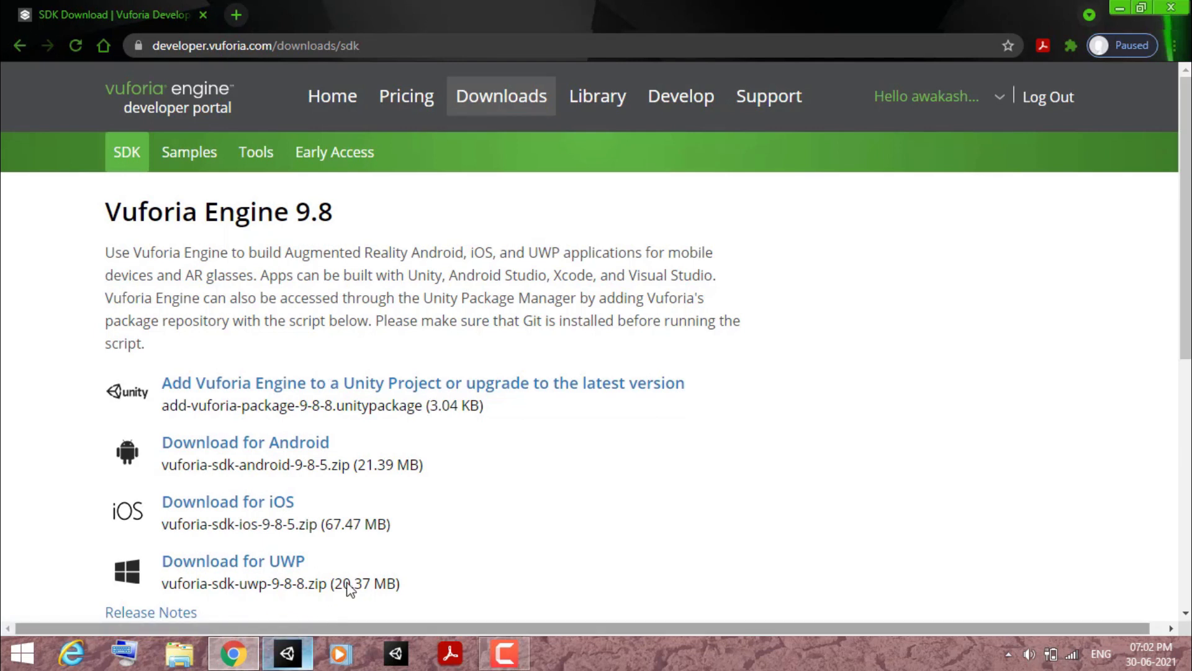
# - Return to Unity and import the custom package add-vuforia-package-9-4-6 (1) from E:\folder\AR MATERIAL\vefurea, adding Vuforia Engine to the project
pyautogui.click(287, 653)
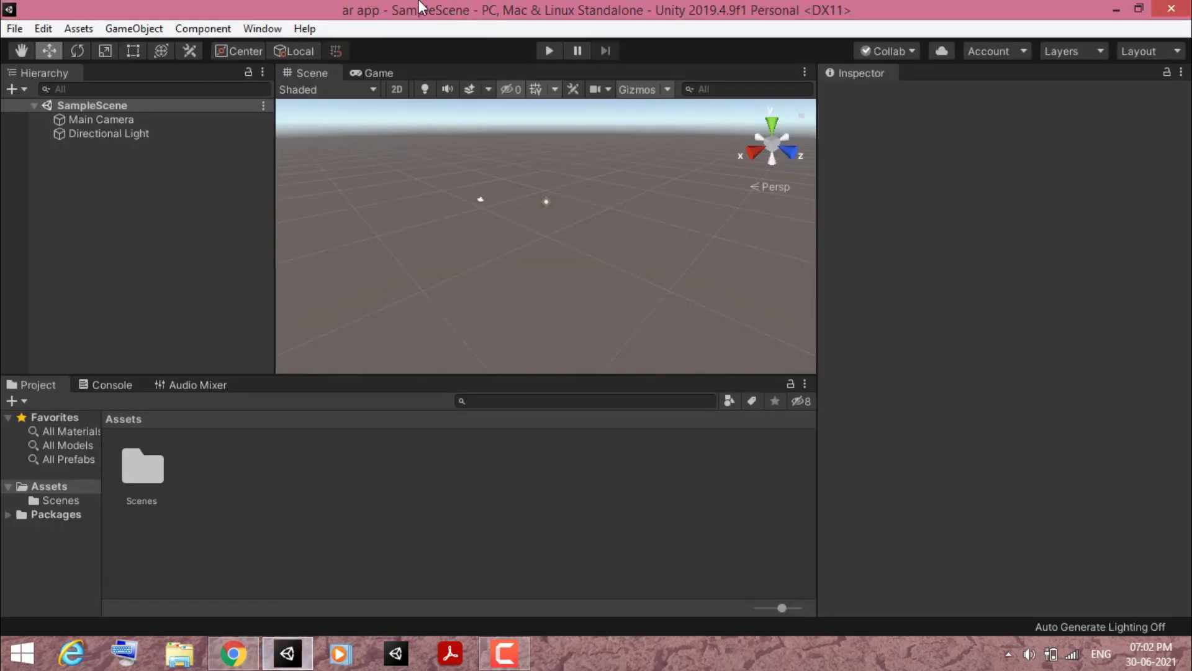
pyautogui.click(87, 31)
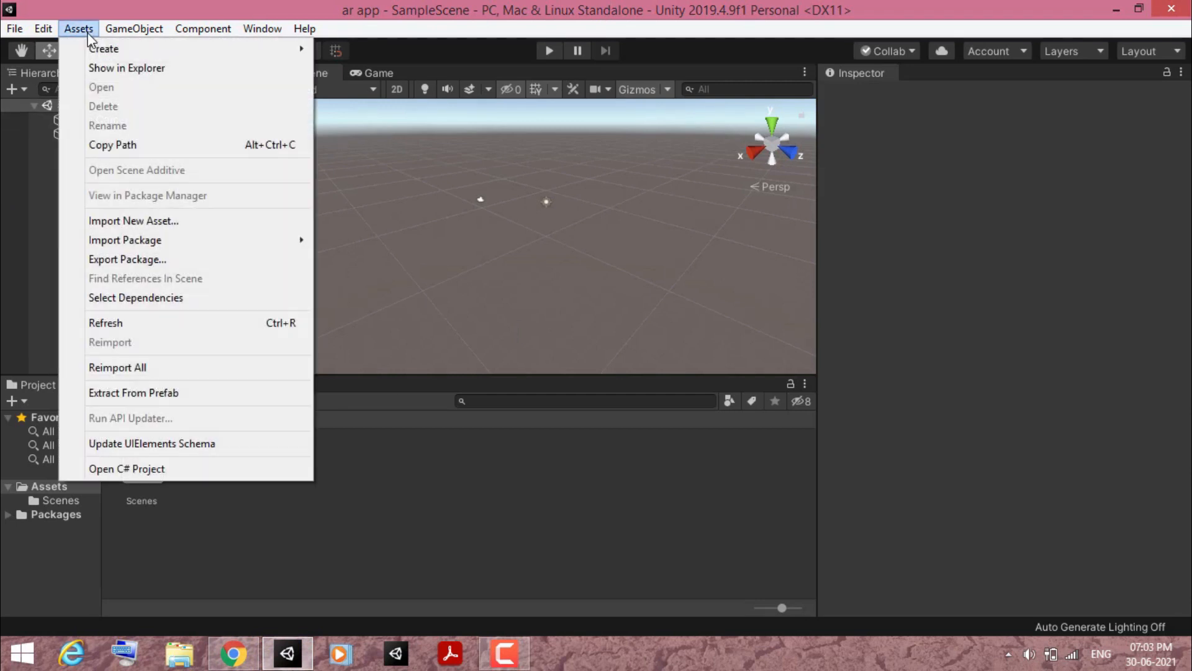
pyautogui.moveTo(194, 247)
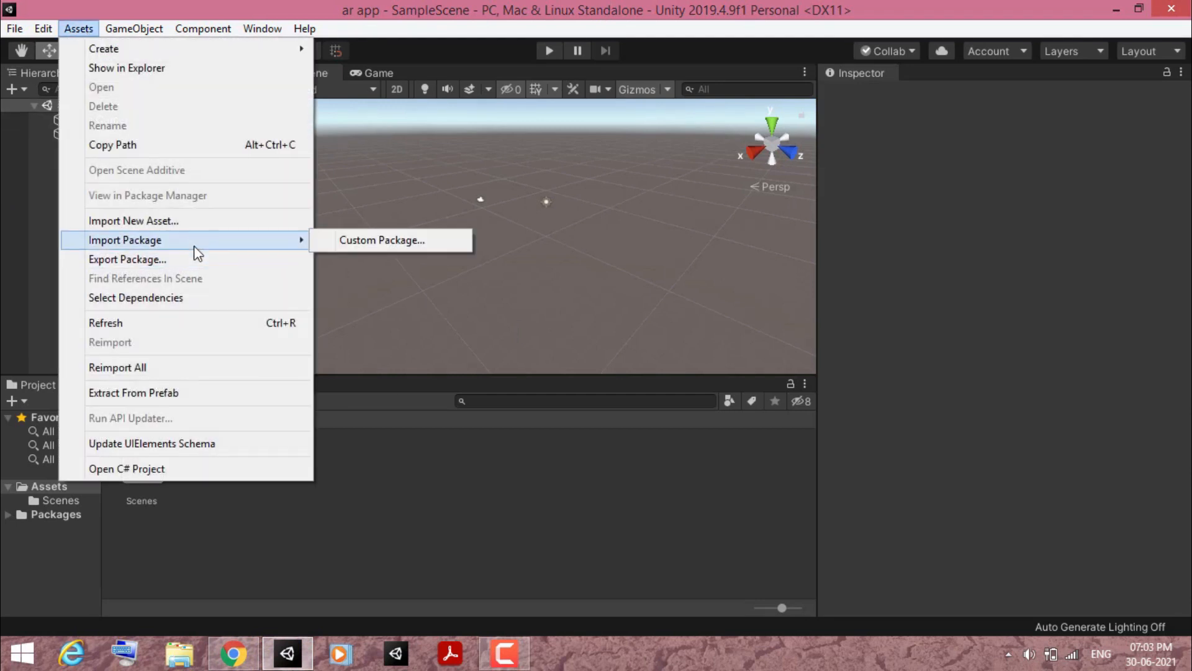
pyautogui.click(394, 239)
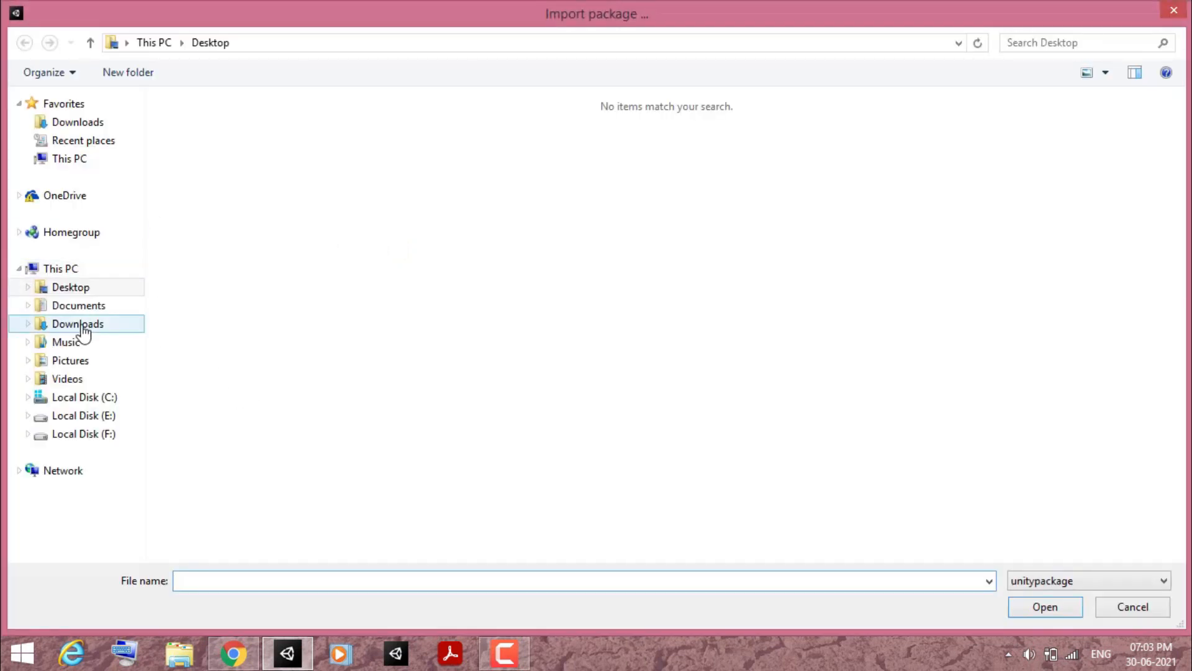
pyautogui.click(87, 415)
pyautogui.doubleClick(1041, 149)
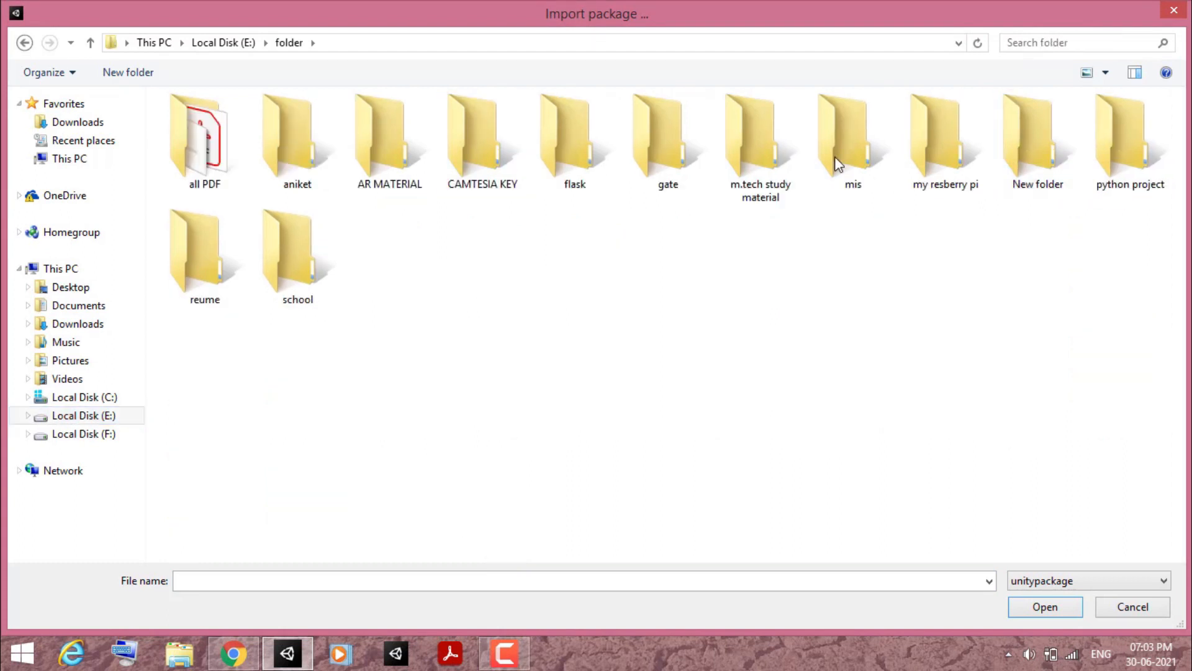
pyautogui.doubleClick(416, 164)
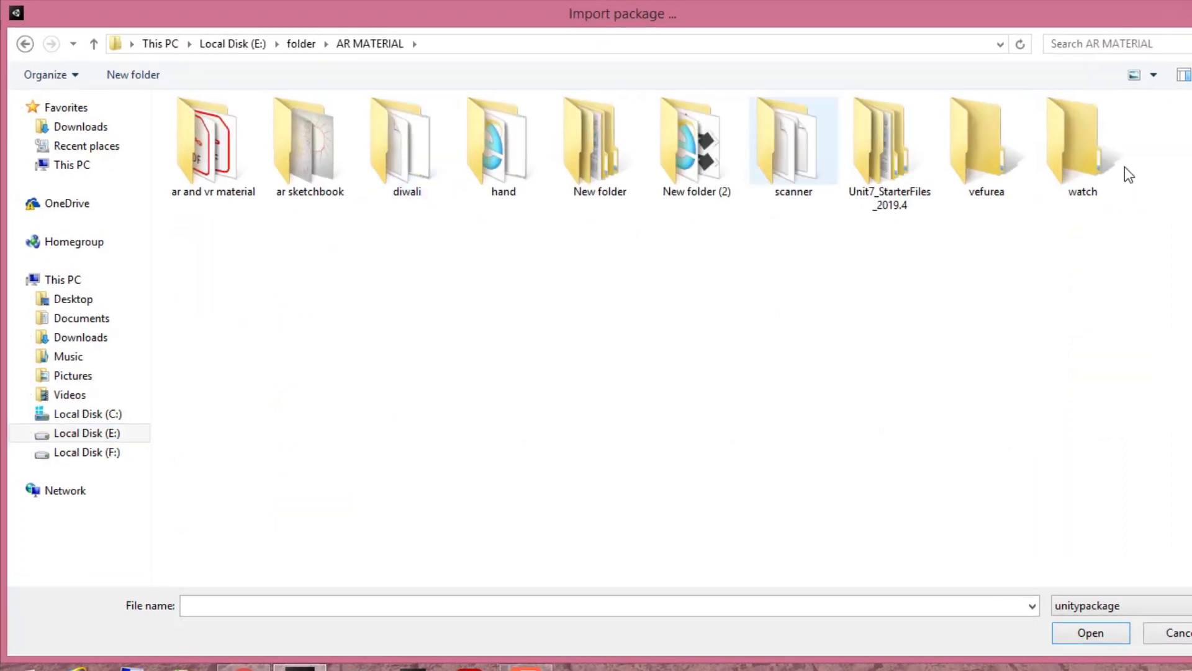
pyautogui.doubleClick(949, 164)
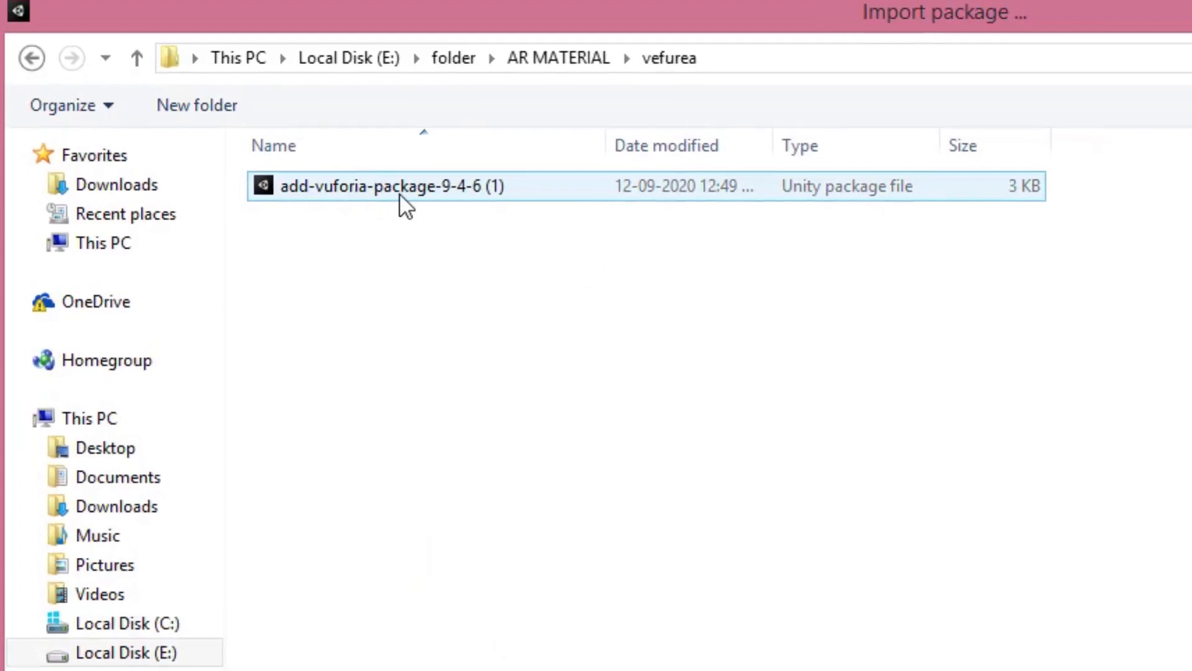
pyautogui.click(426, 192)
pyautogui.click(427, 193)
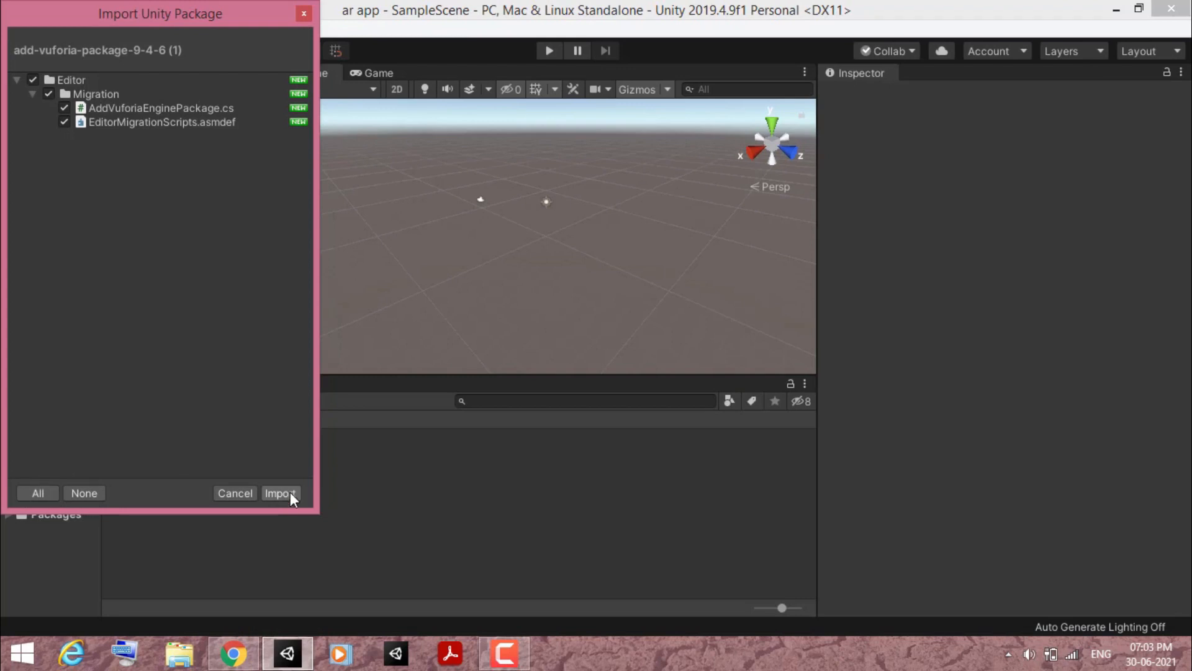
pyautogui.click(289, 491)
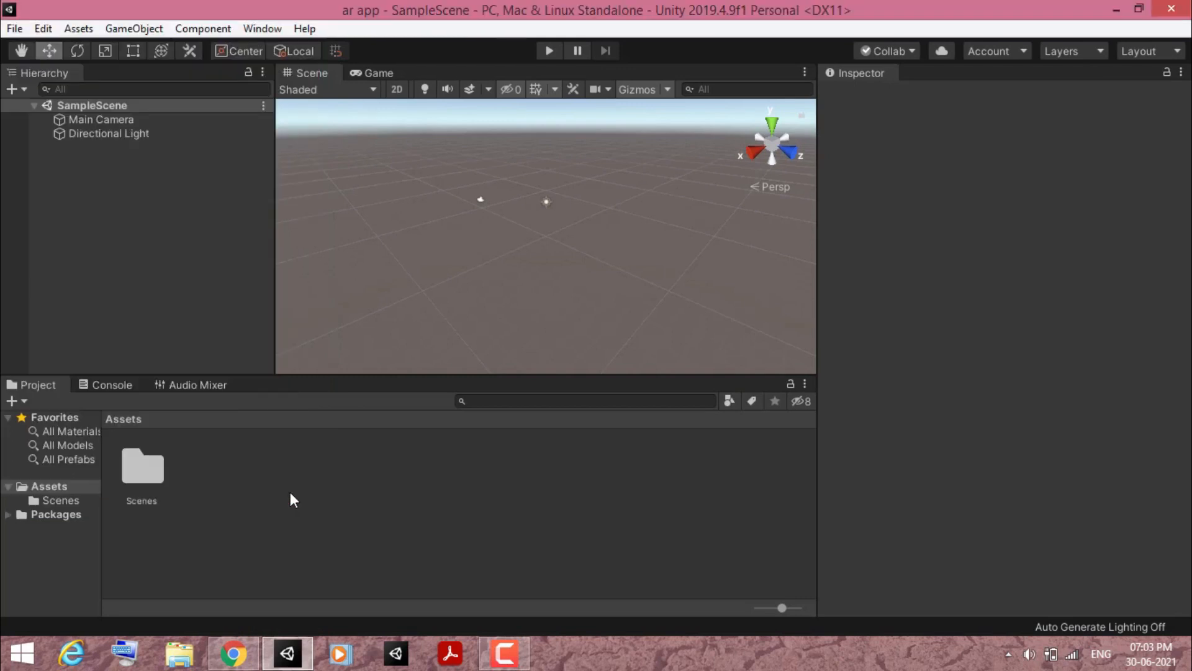
pyautogui.click(658, 366)
# - Add a Vuforia Engine AR Camera to SampleScene and delete the Main Camera
pyautogui.click(11, 89)
pyautogui.moveTo(72, 283)
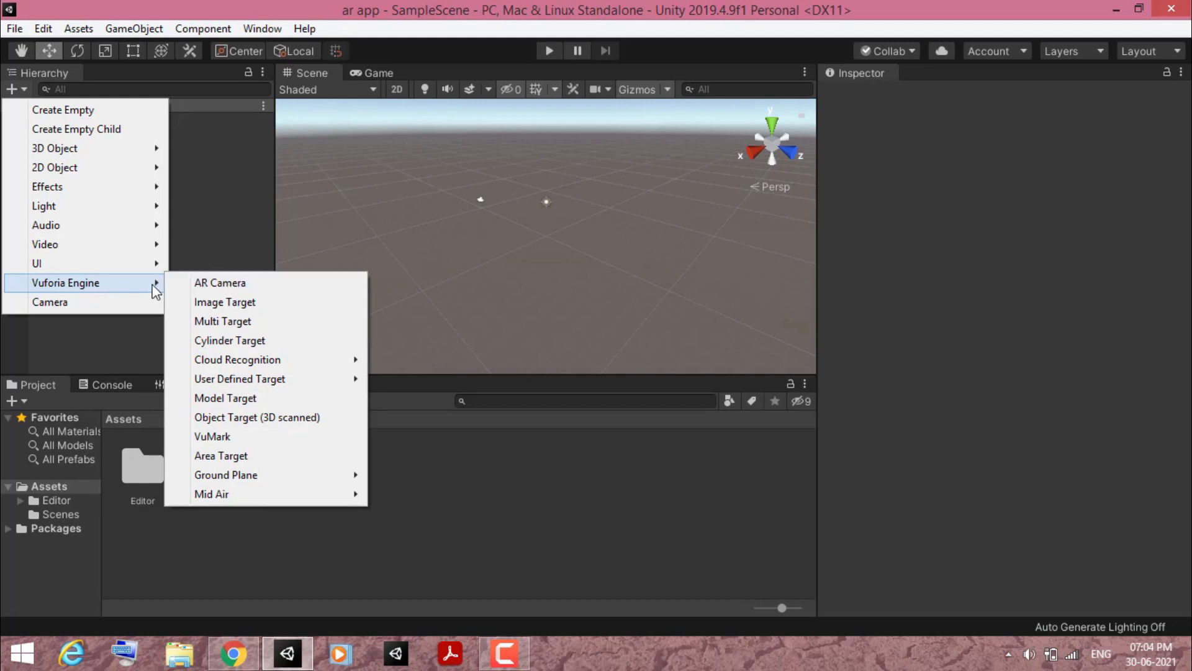
pyautogui.click(235, 284)
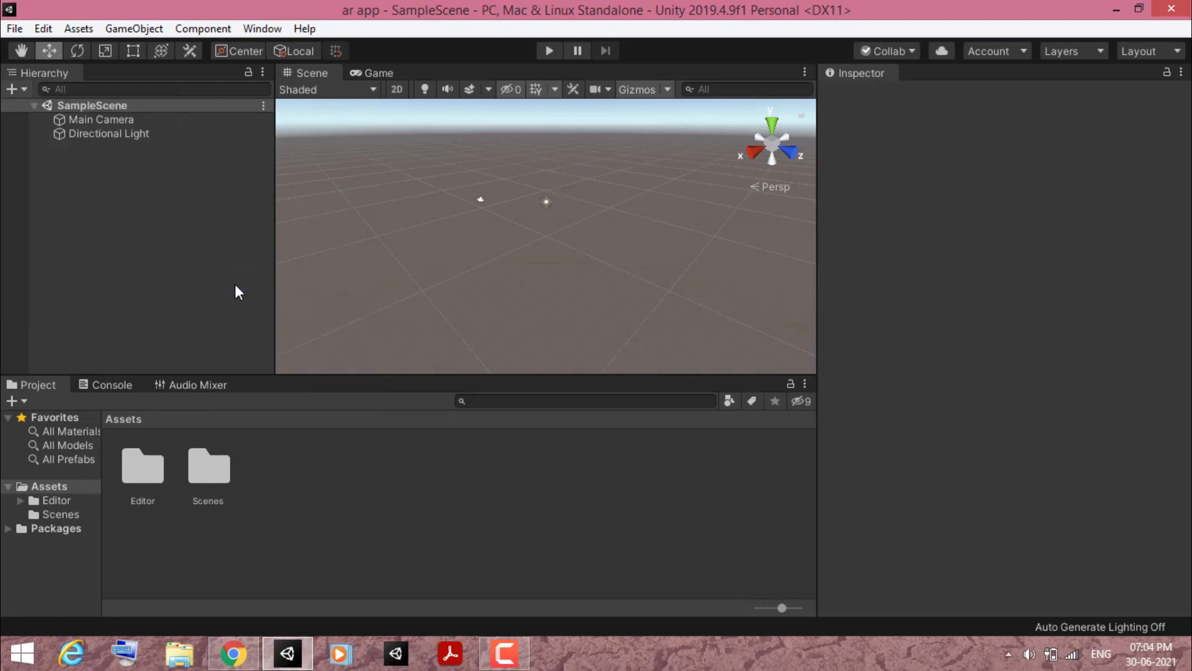
pyautogui.click(88, 119)
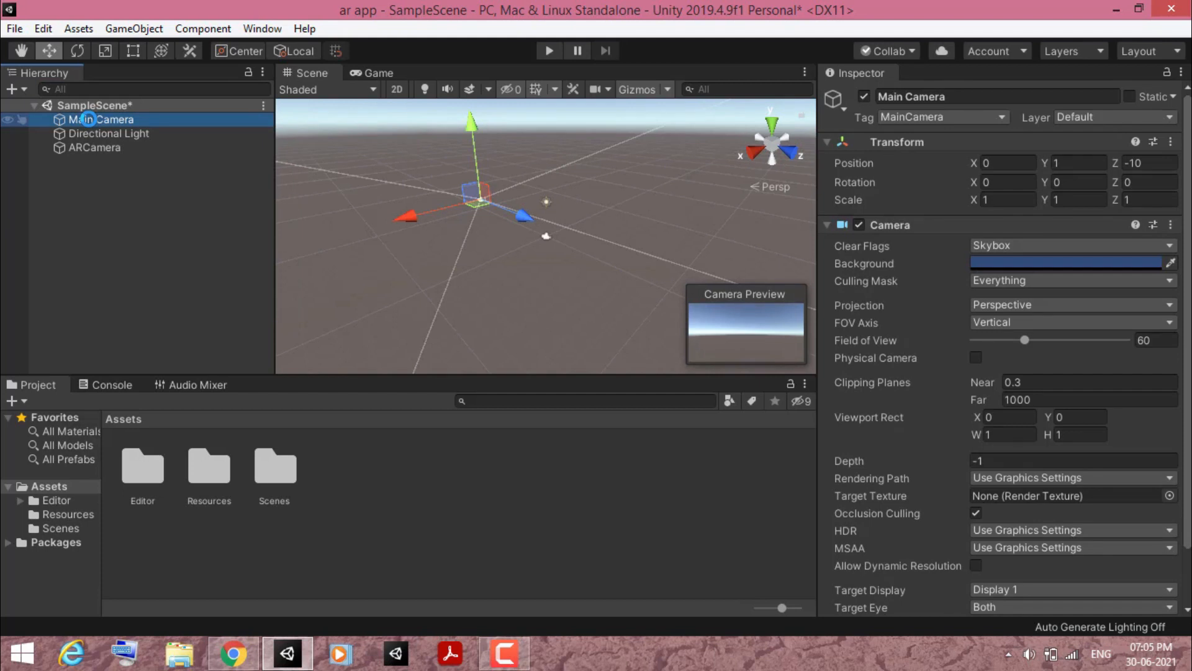
pyautogui.press('Delete')
# - Open the Vuforia Engine configuration from the ARCamera's Vuforia Behaviour component
pyautogui.click(95, 137)
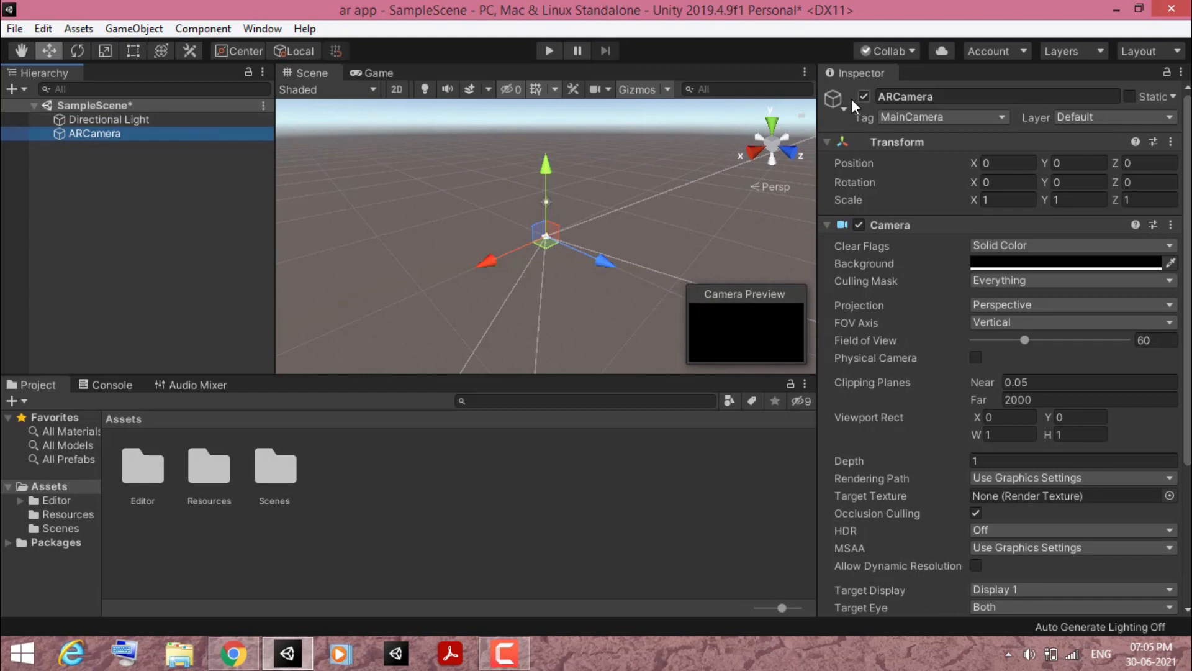
pyautogui.scroll(-5, 931, 459)
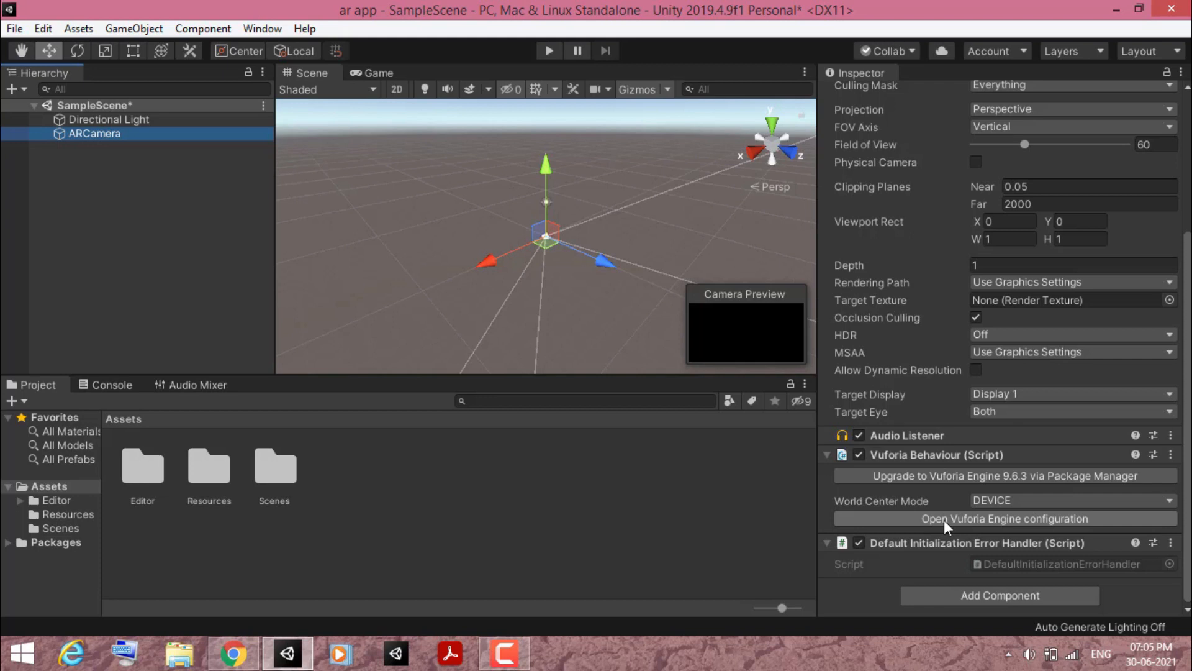
pyautogui.click(1011, 520)
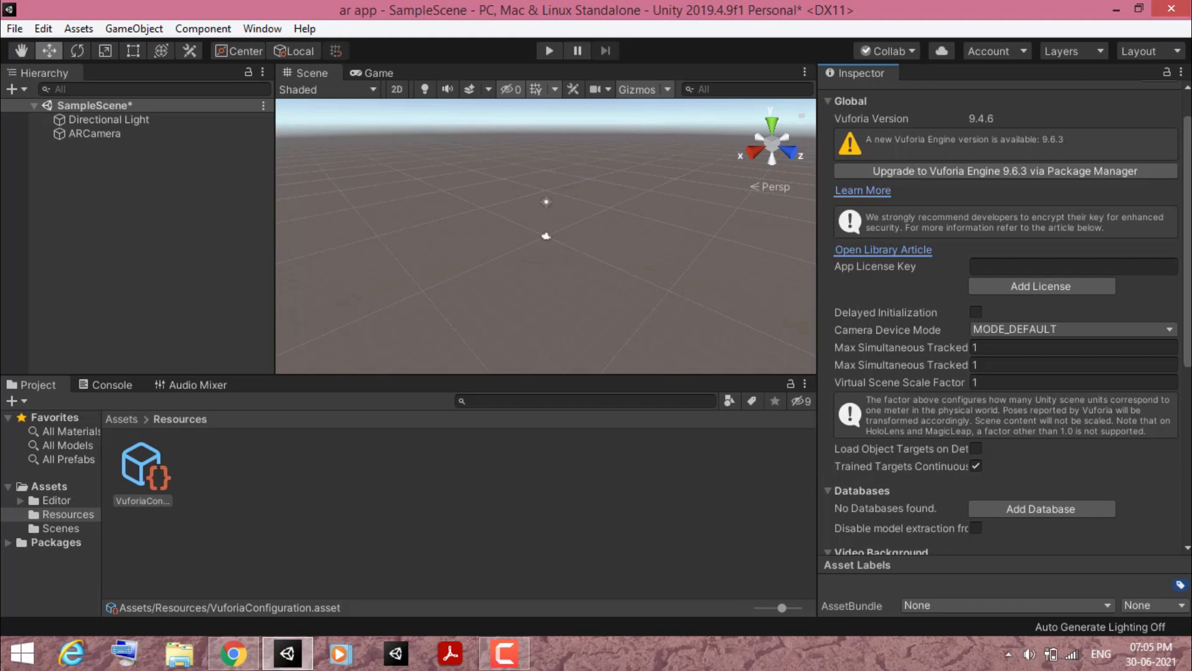
# - In Chrome, create a free Vuforia development license named aaa, accepting the developer agreement
pyautogui.click(222, 652)
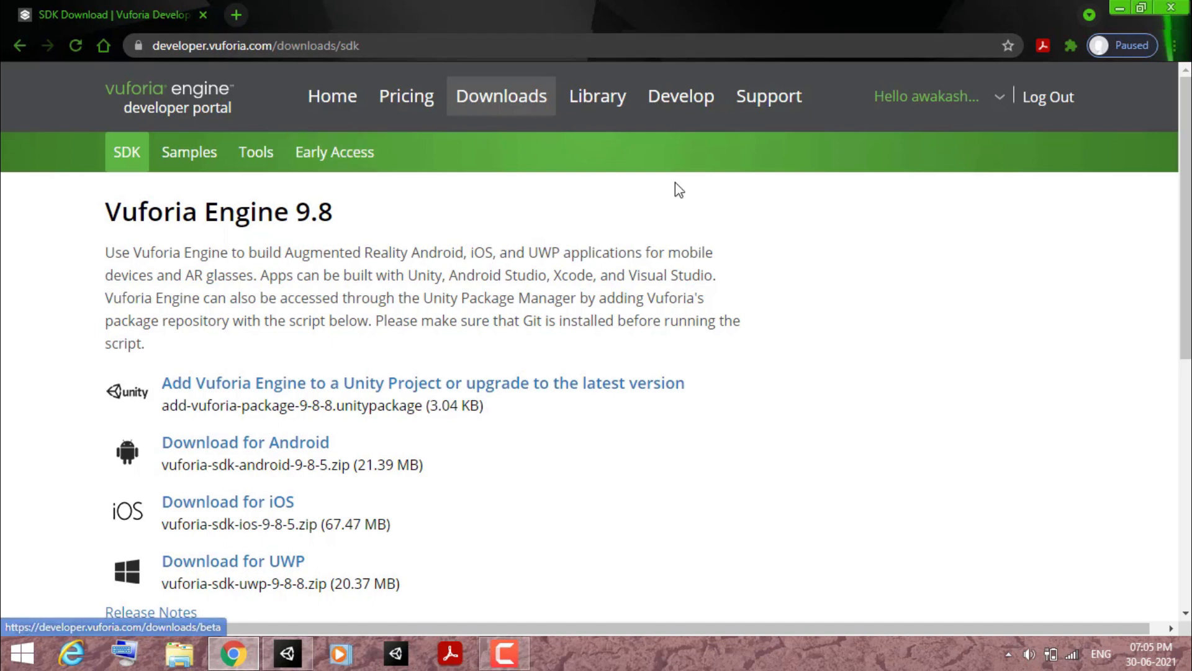
pyautogui.click(685, 109)
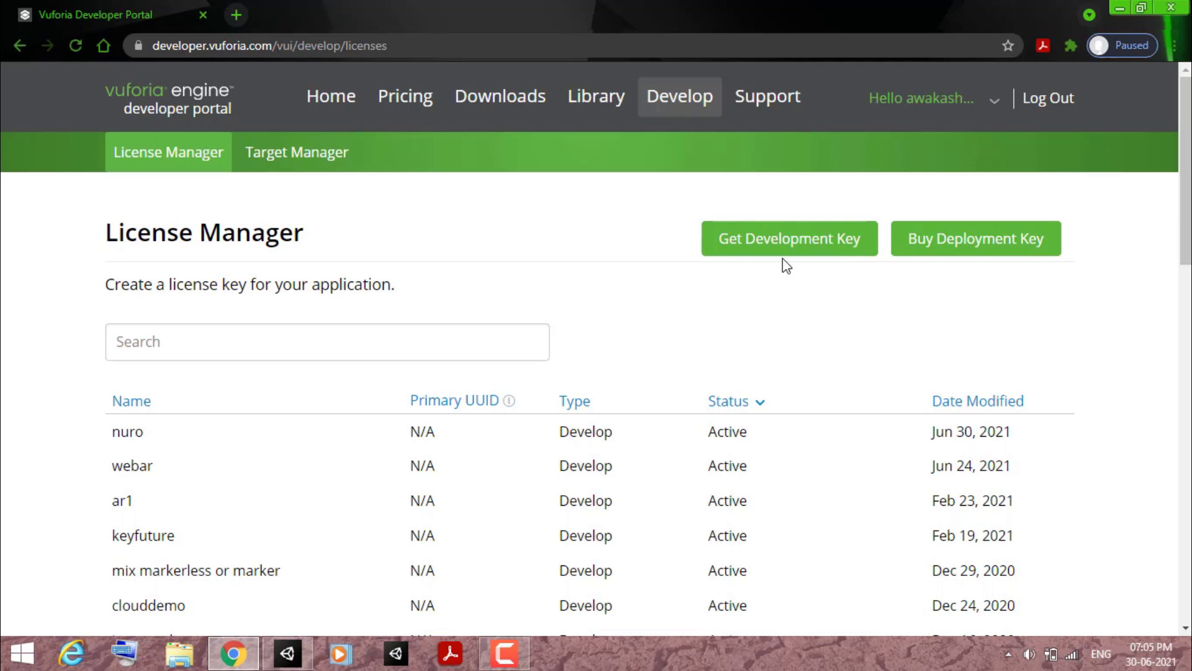
pyautogui.click(753, 254)
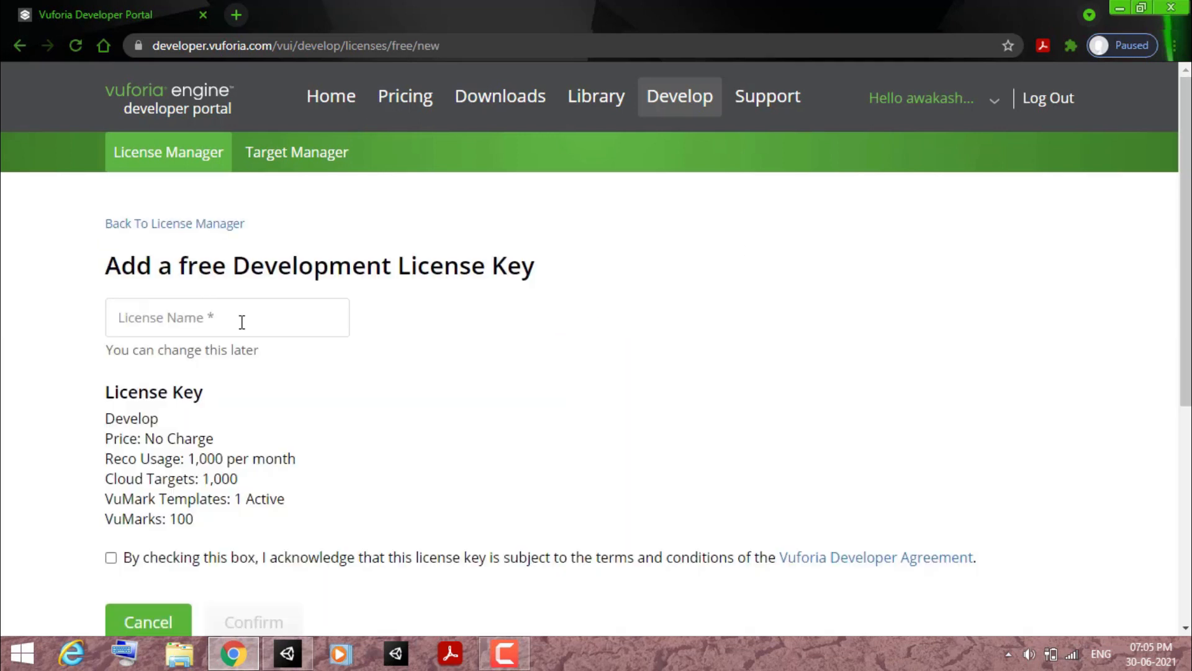
pyautogui.click(239, 321)
pyautogui.scroll(-2, 148, 439)
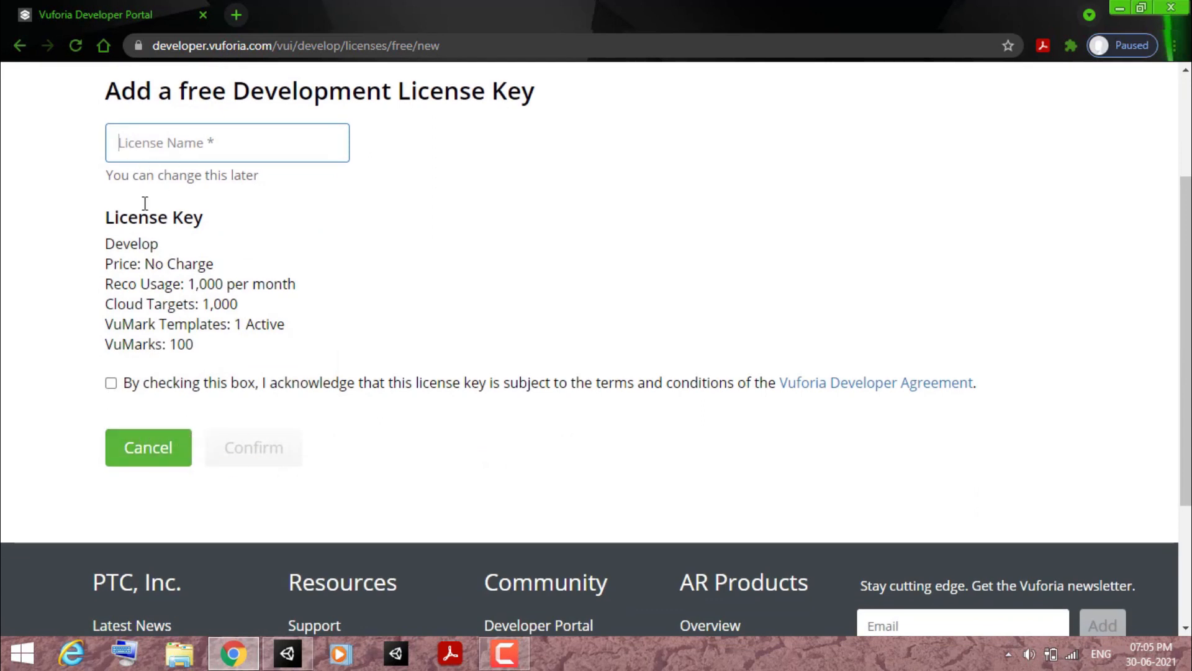
pyautogui.click(110, 382)
pyautogui.click(178, 142)
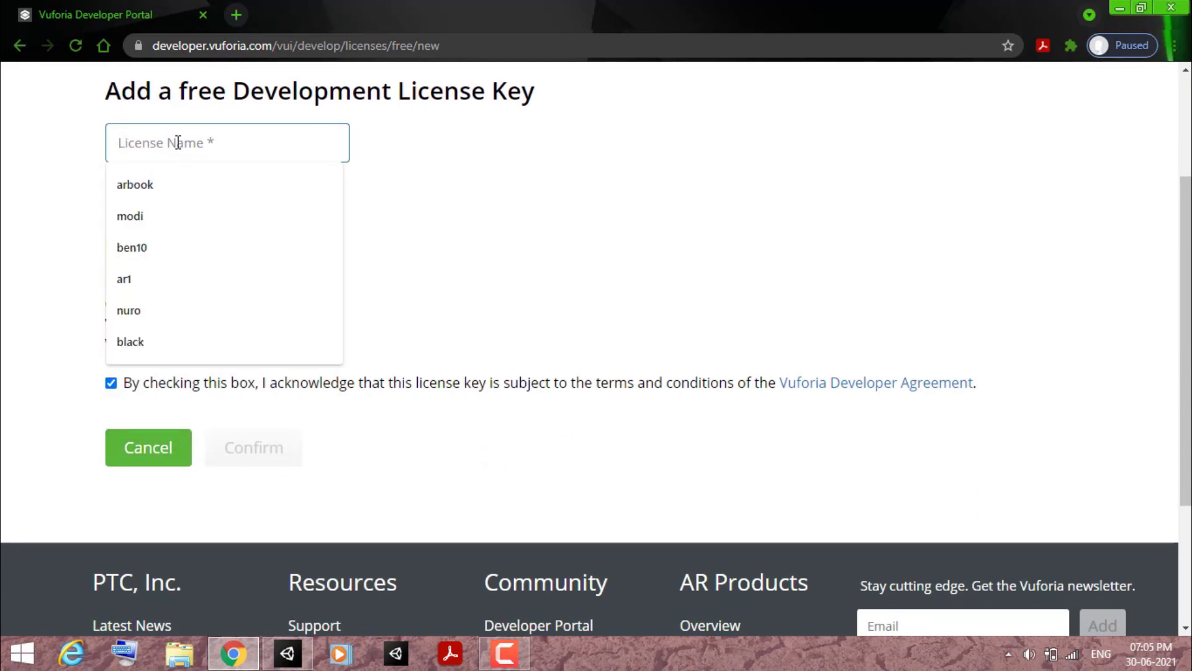
pyautogui.write('aaa')
pyautogui.click(289, 464)
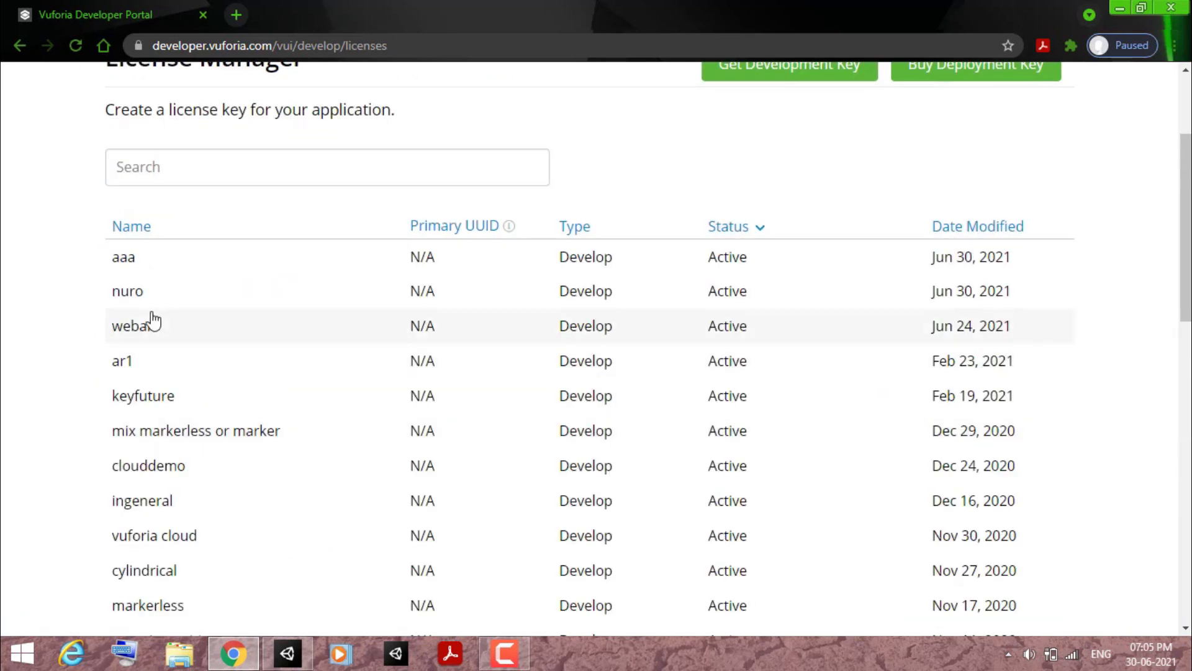
# - Open the aaa license in the License Manager and copy its license key
pyautogui.click(168, 258)
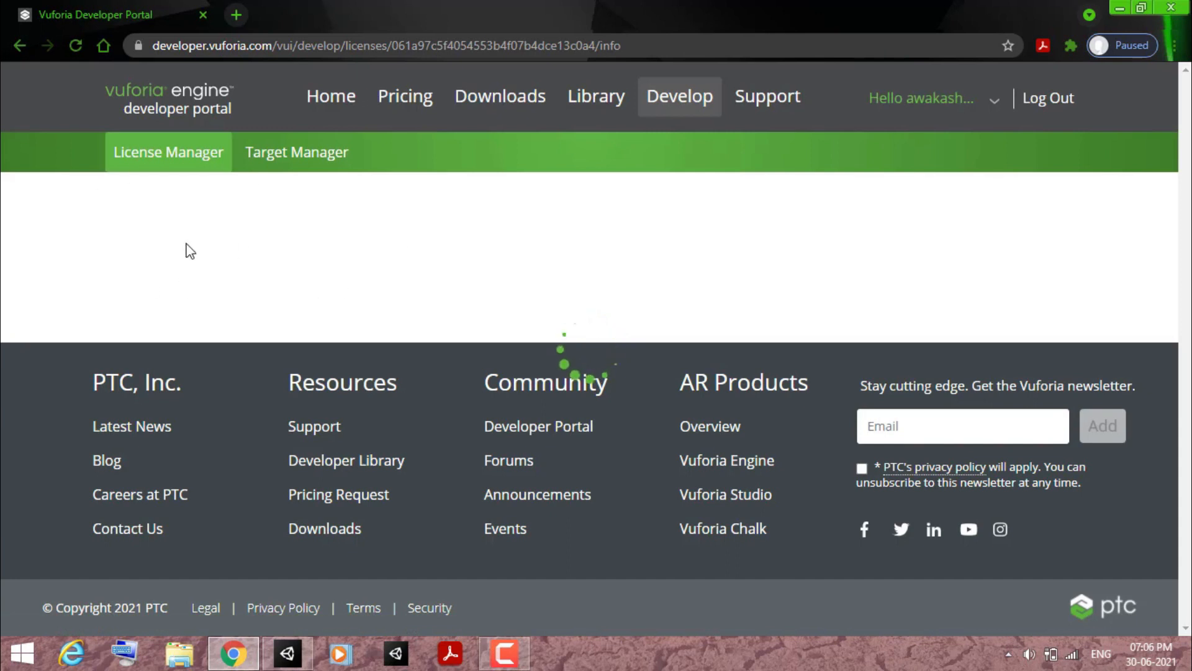
pyautogui.hotkey('ctrl', 'a')
pyautogui.click(645, 537)
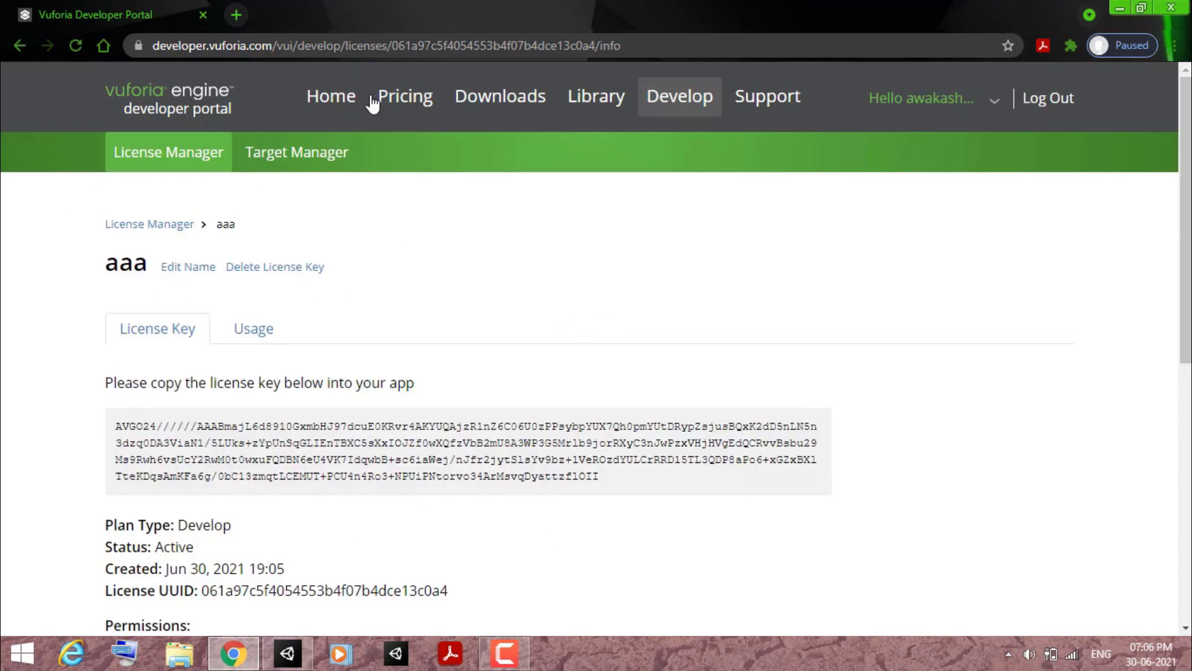
pyautogui.click(420, 485)
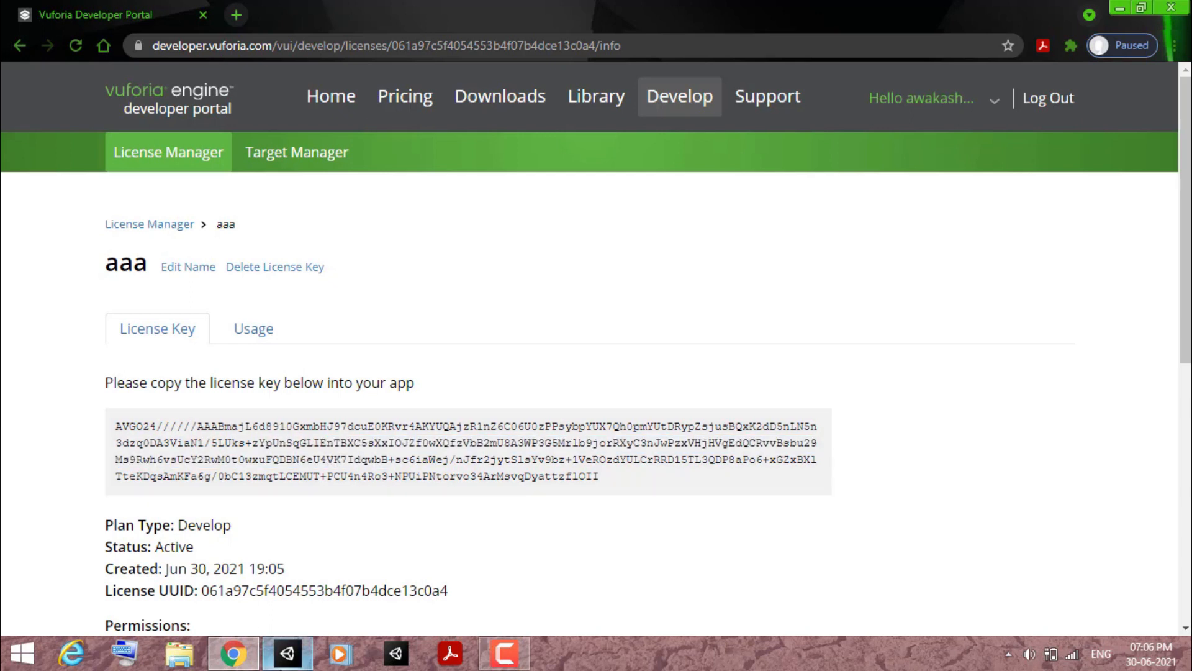
# - Back in Unity, paste the copied key as the Vuforia configuration's App License Key and save the scene
pyautogui.click(287, 653)
pyautogui.click(1042, 267)
pyautogui.hotkey('ctrl', 'v')
pyautogui.hotkey('ctrl', 's')
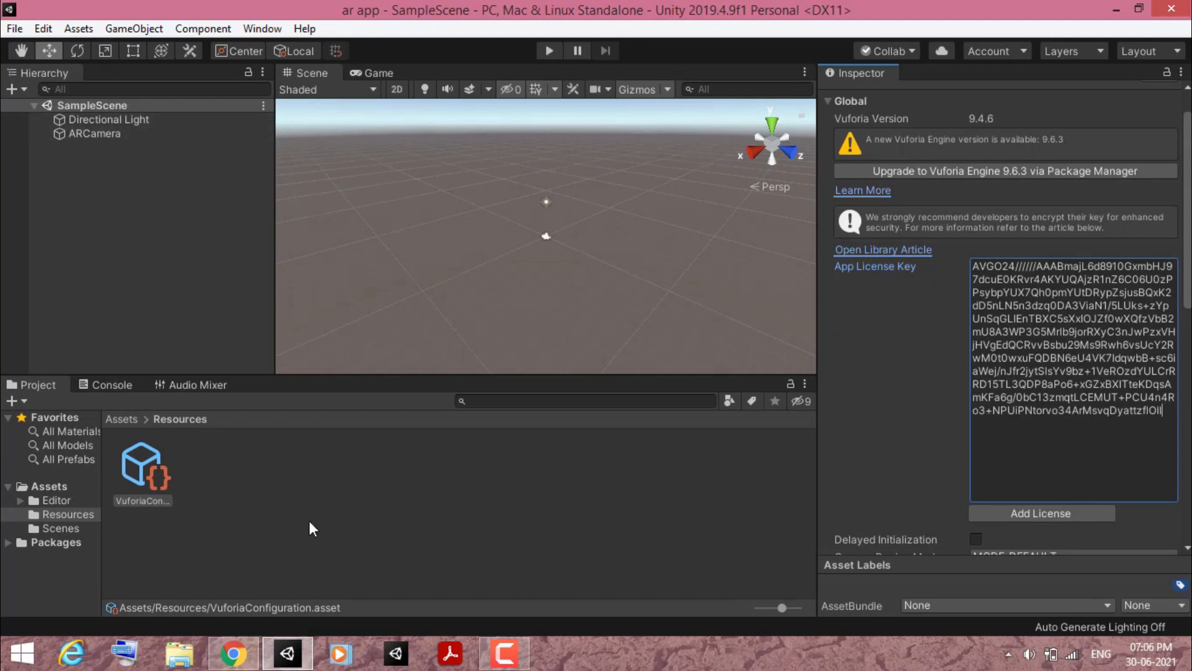
# - In Chrome, create a Device-type database named aaa in the Vuforia Target Manager
pyautogui.click(233, 654)
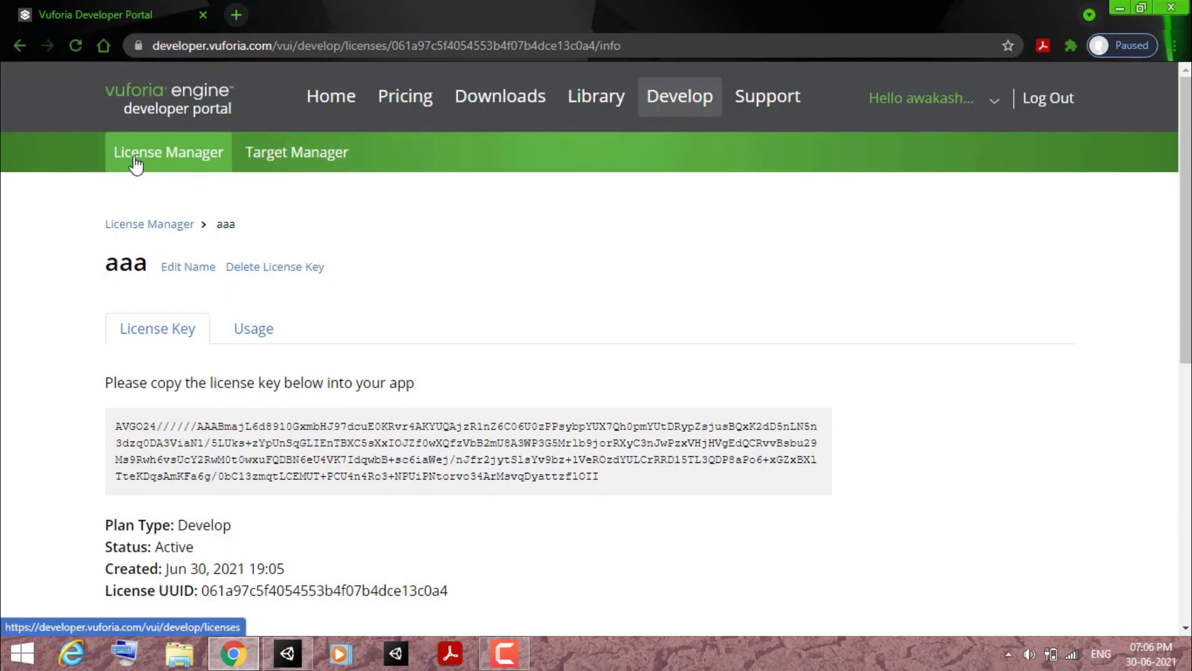
pyautogui.click(281, 169)
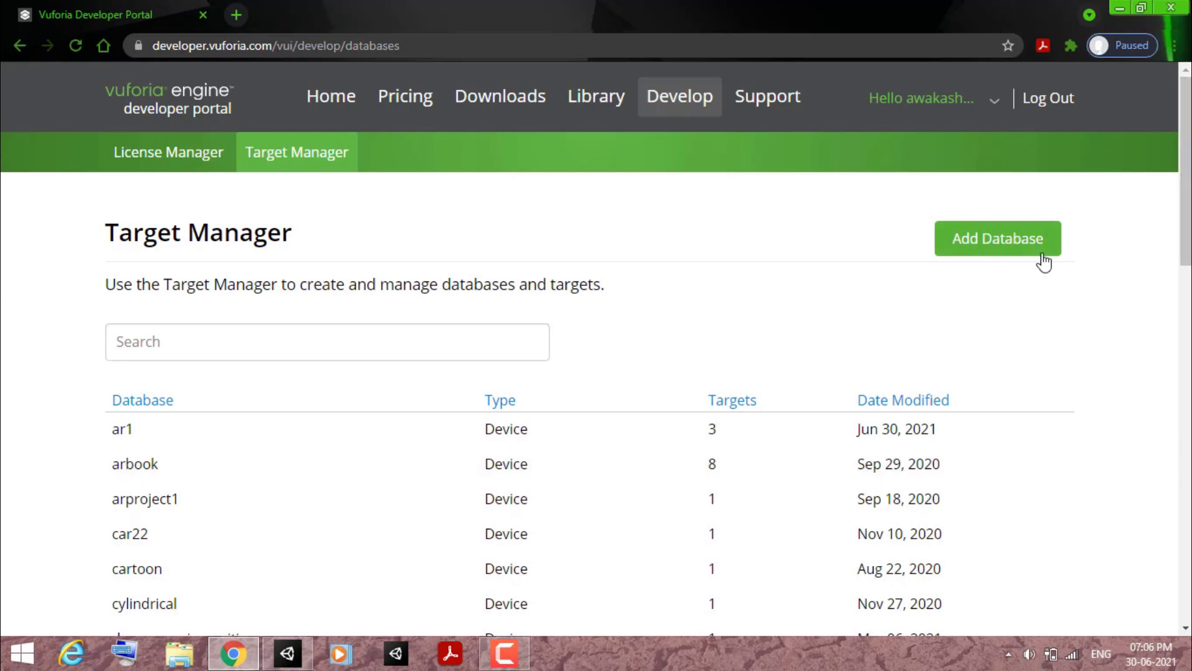
pyautogui.click(1007, 254)
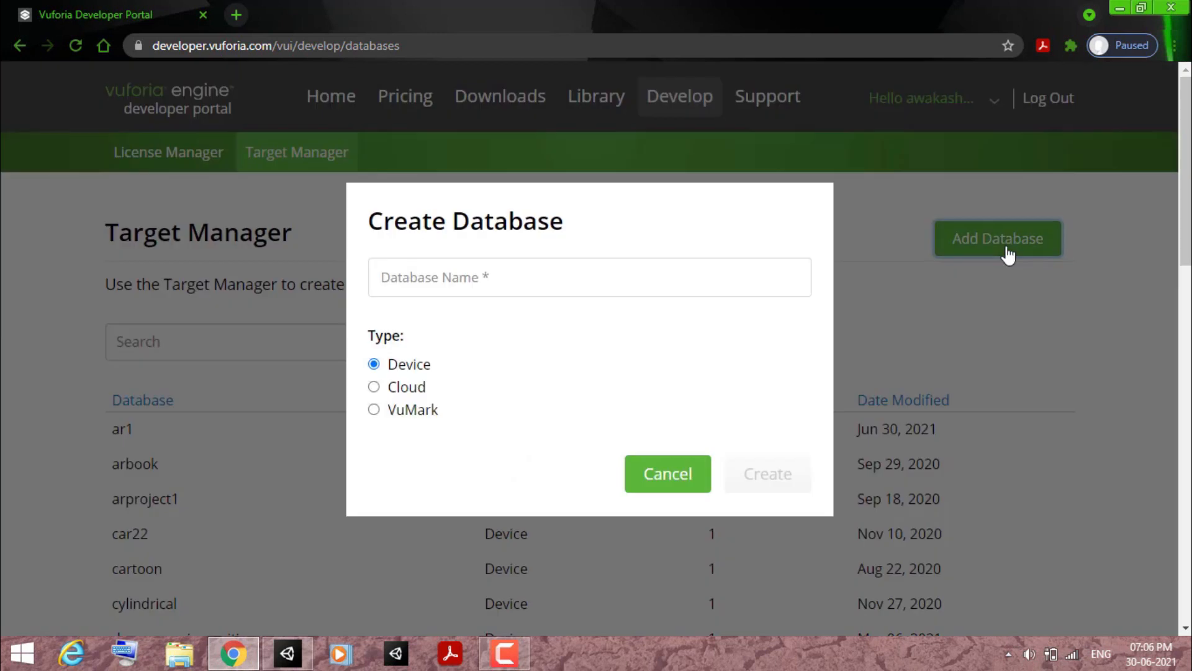
pyautogui.click(459, 278)
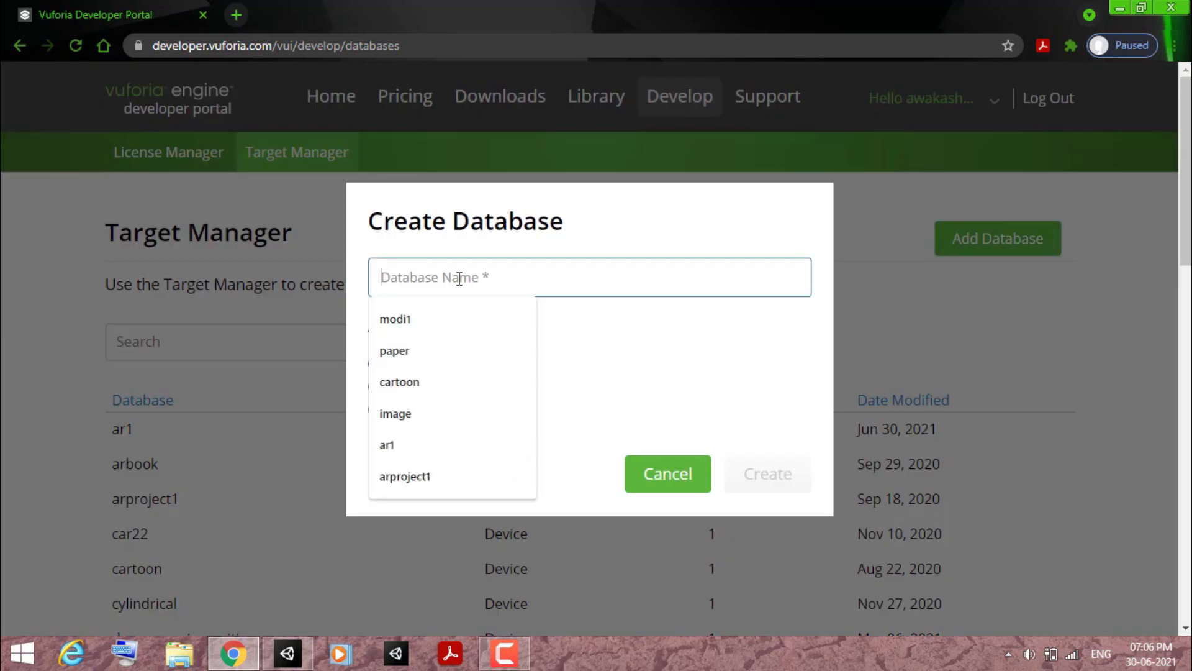
pyautogui.write('aaa')
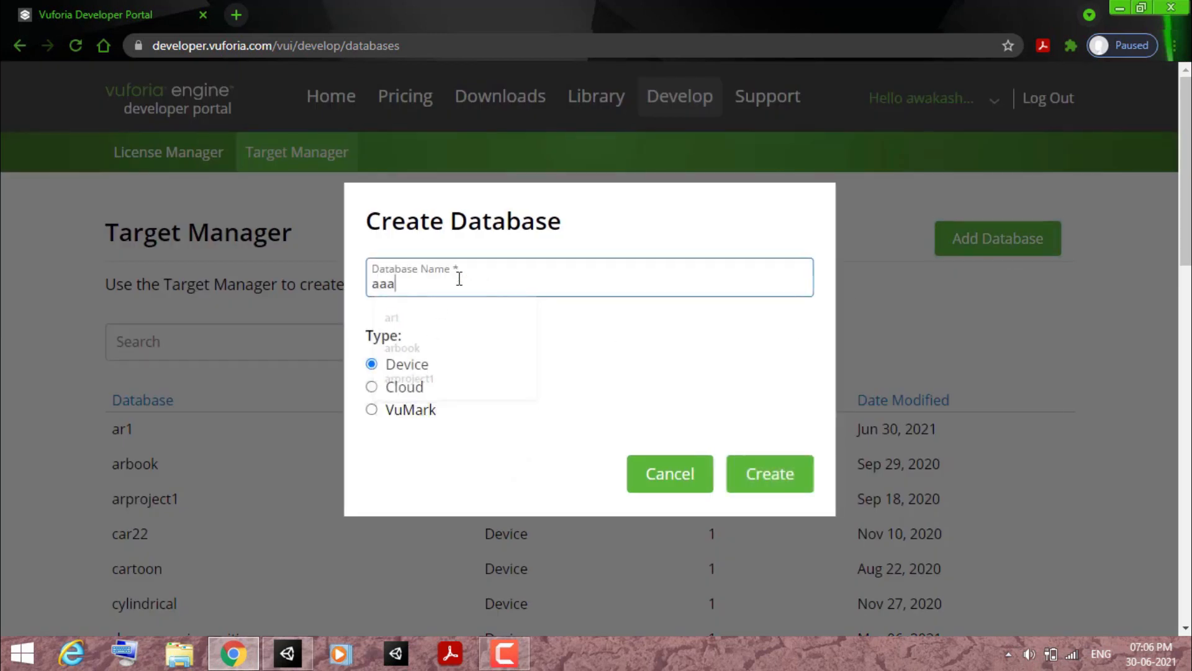
pyautogui.click(786, 491)
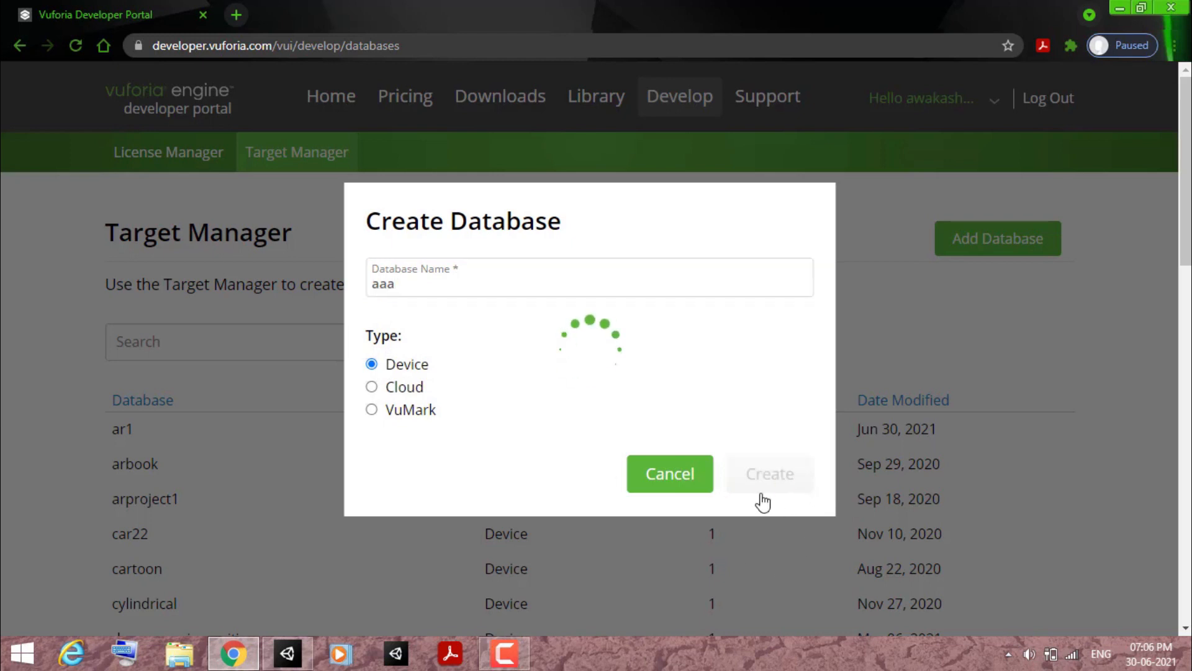
# - Open the aaa database and start a new single image target using the Desktop picture IMG_20210630_115358 (2)
pyautogui.click(191, 443)
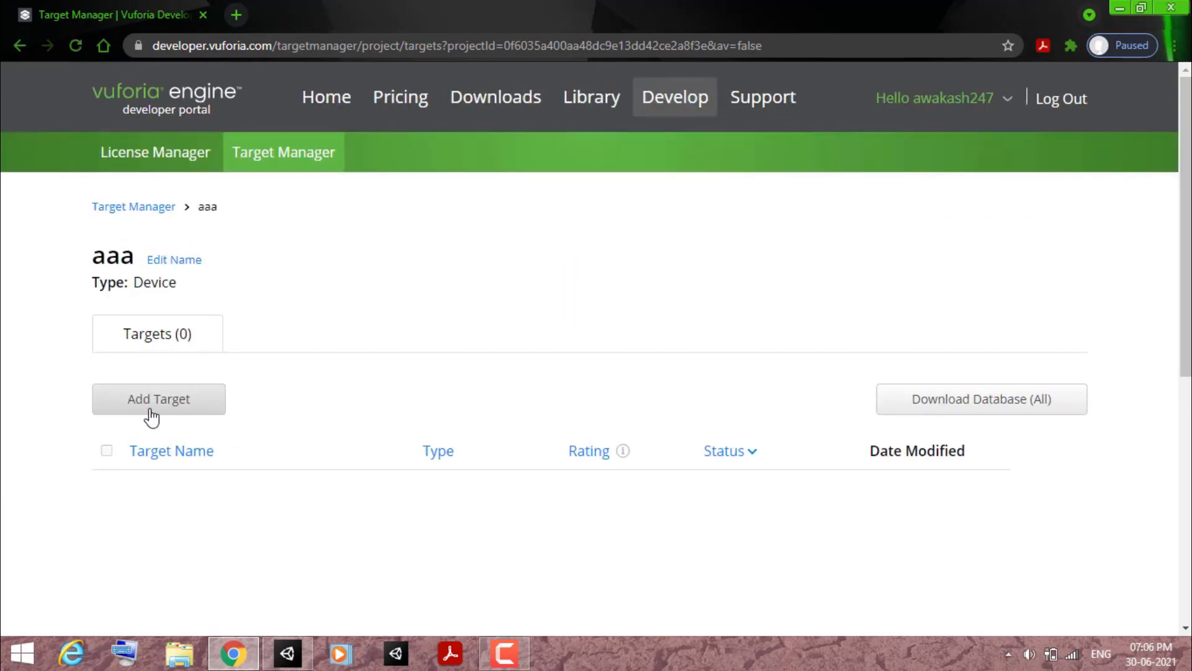
pyautogui.click(150, 412)
pyautogui.click(780, 456)
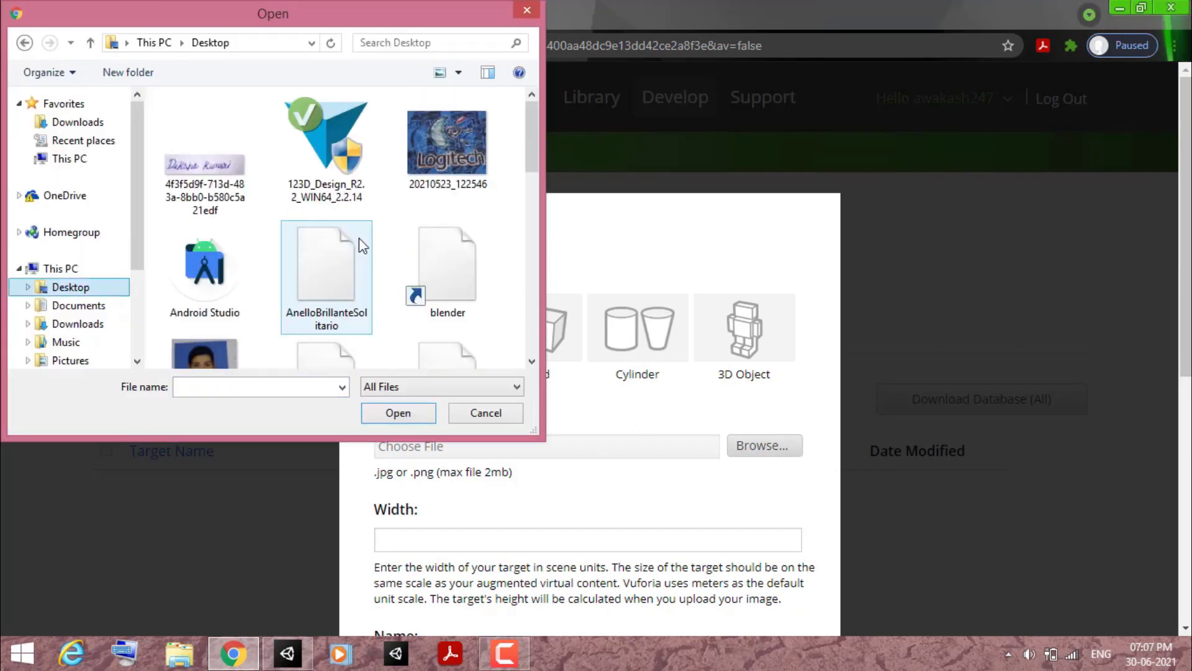
pyautogui.click(434, 174)
pyautogui.scroll(-5, 311, 271)
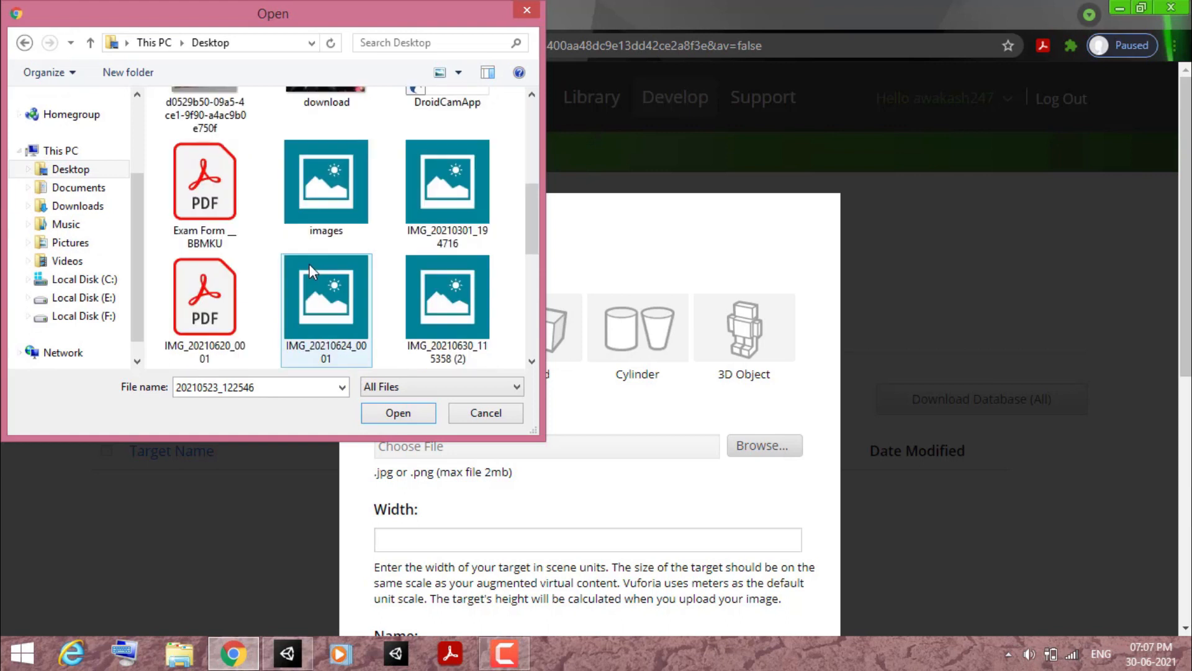
pyautogui.scroll(-3, 310, 271)
pyautogui.click(406, 185)
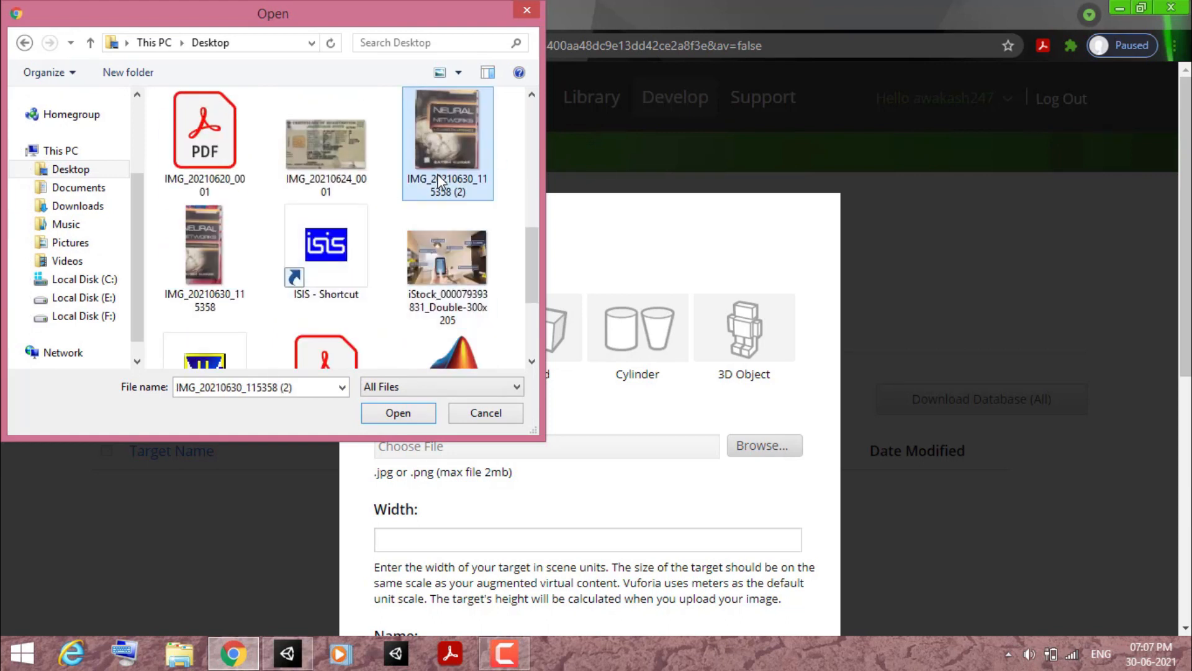
pyautogui.click(398, 413)
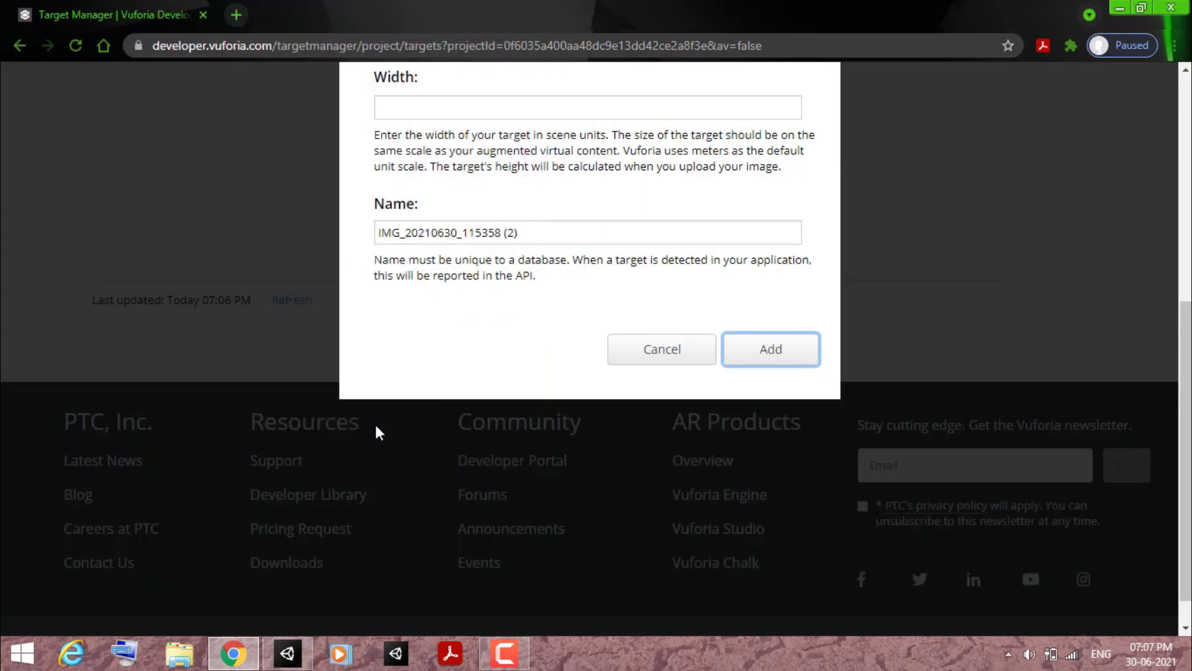
# - Set the target's width to 5, name it image, and add it to the database
pyautogui.click(458, 110)
pyautogui.click(453, 137)
pyautogui.moveTo(567, 235); pyautogui.dragTo(364, 244)
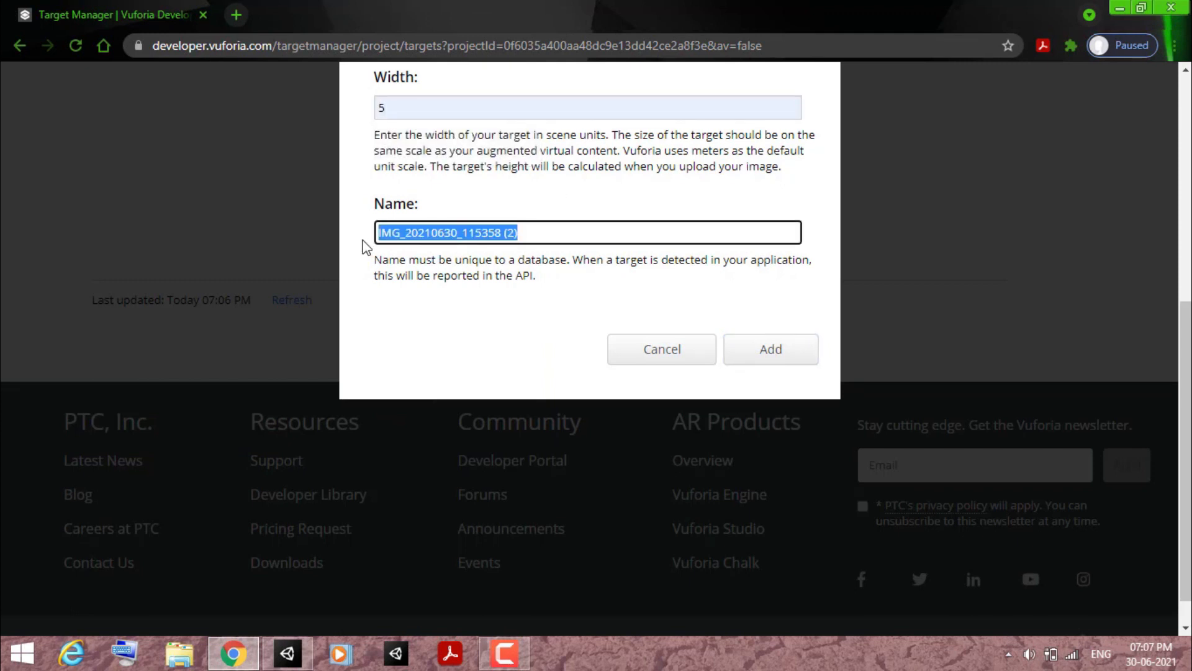
pyautogui.write('image')
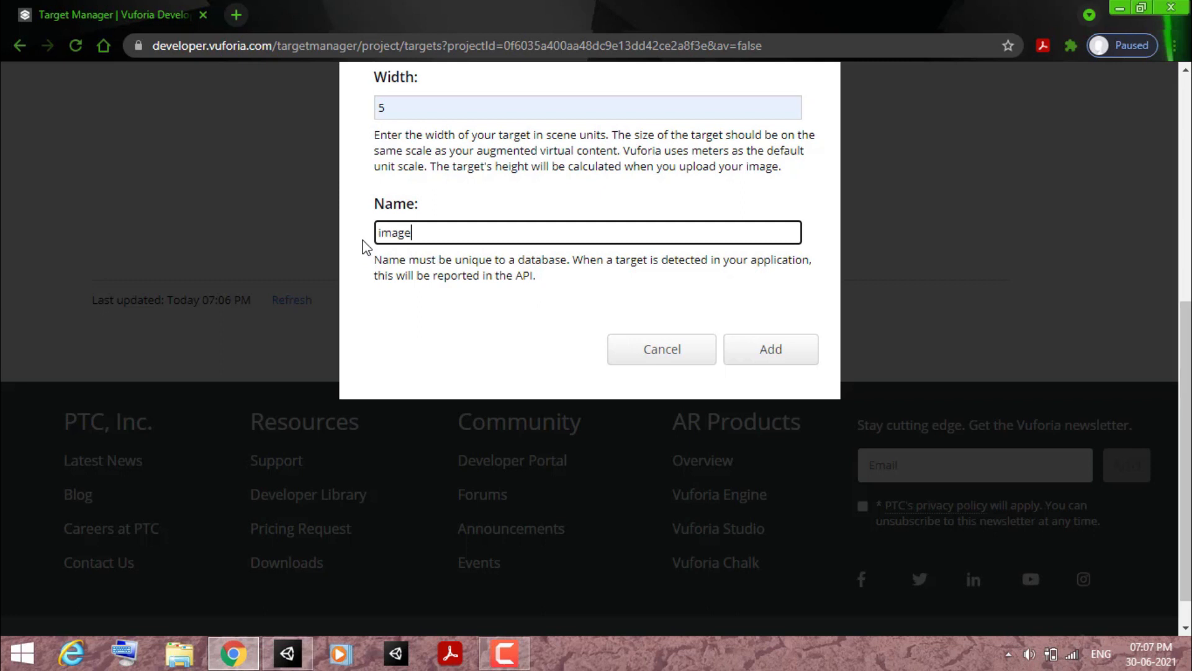
pyautogui.click(762, 345)
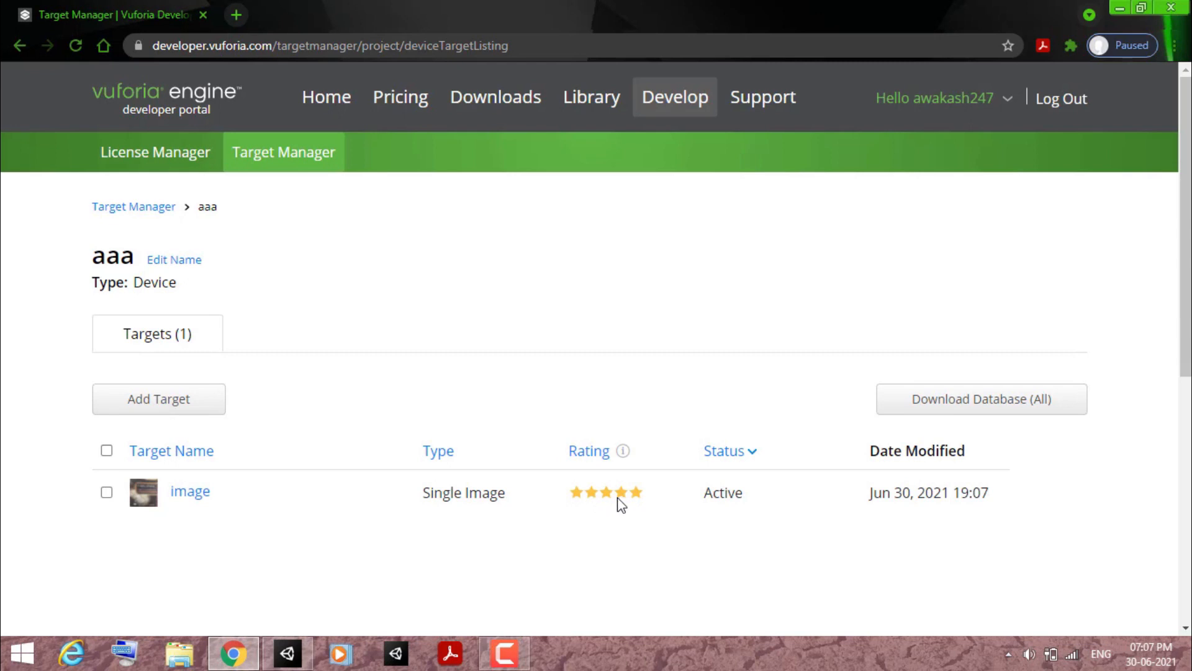
# - Download the database with the image target for Unity Editor and import the aaa package into the Unity project
pyautogui.click(106, 494)
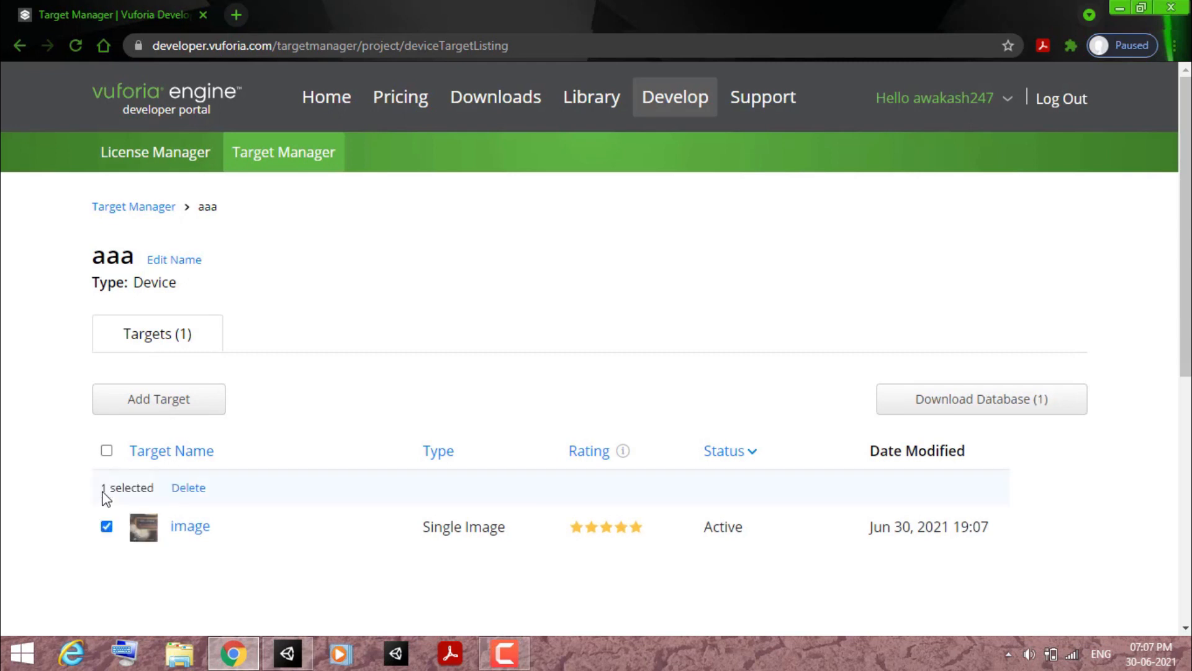
pyautogui.click(981, 411)
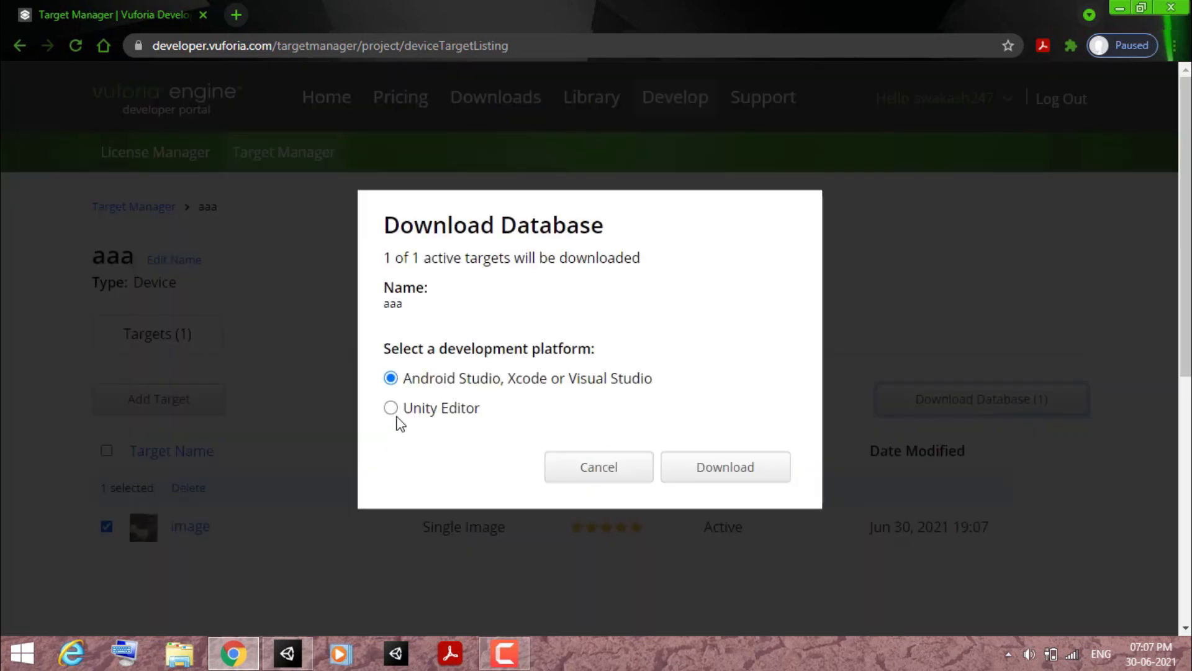
pyautogui.click(392, 410)
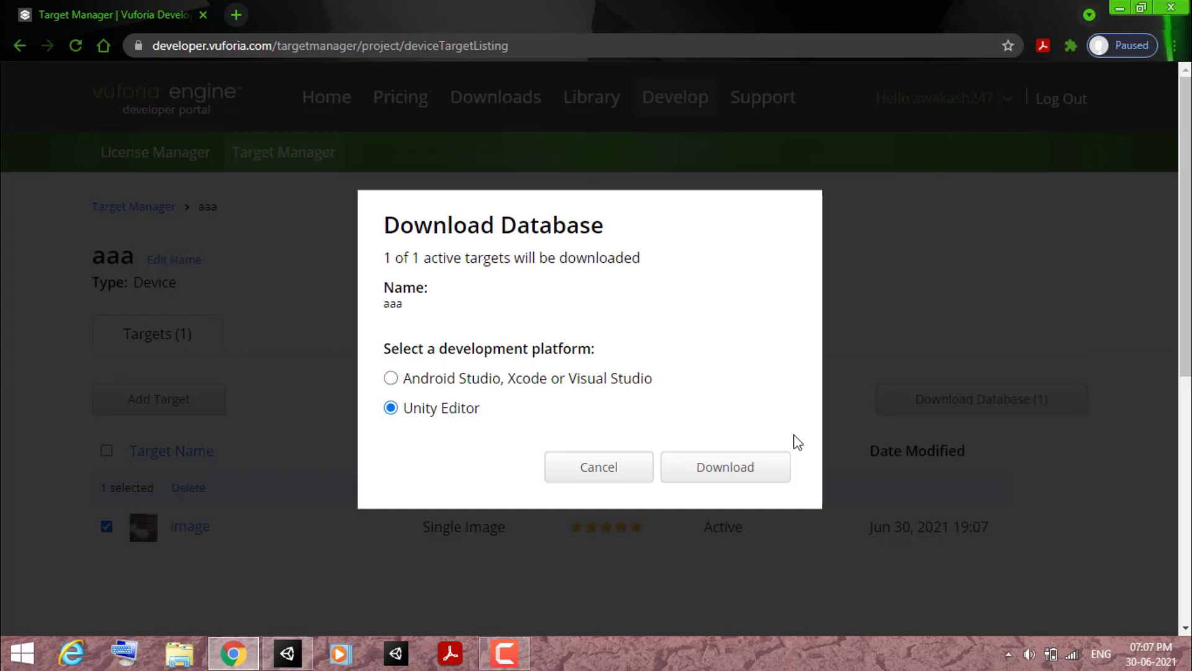
pyautogui.click(766, 467)
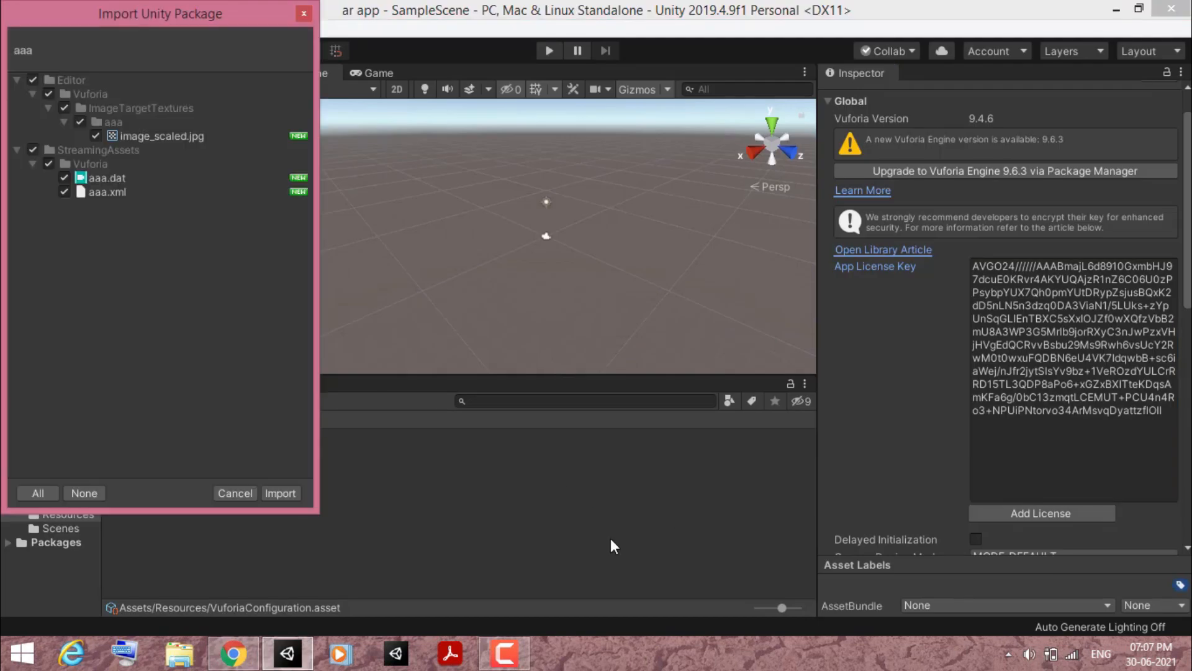
pyautogui.click(291, 497)
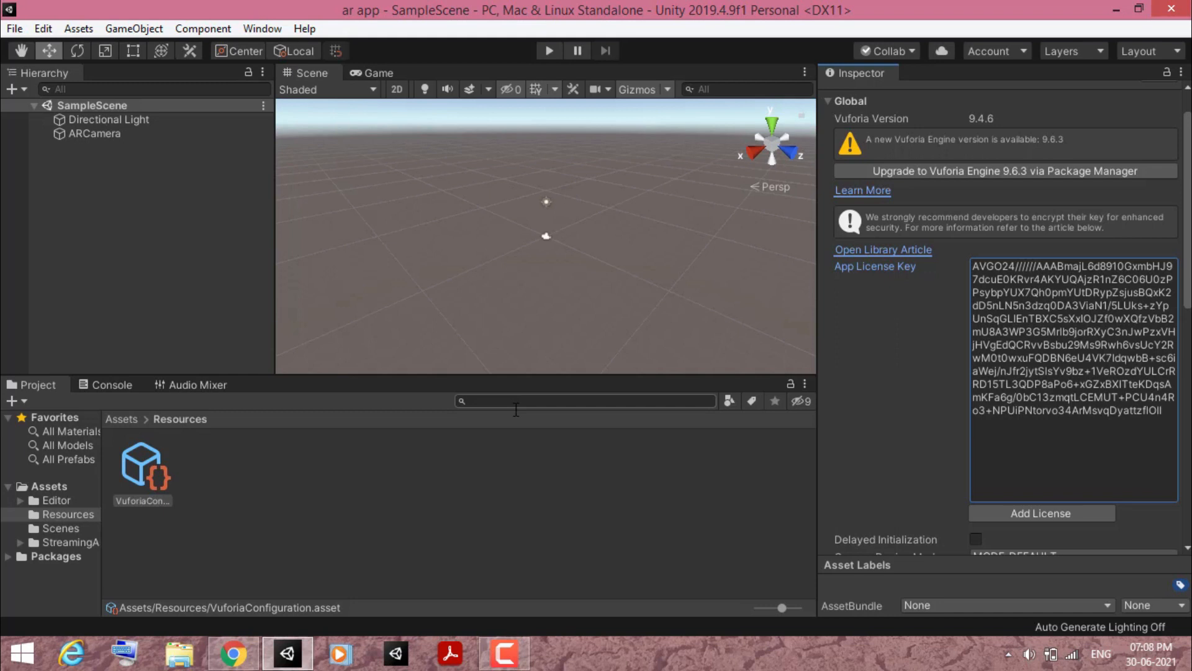
# - Add a Vuforia Image Target to the scene with its type set to From Database, using database aaa
pyautogui.click(12, 88)
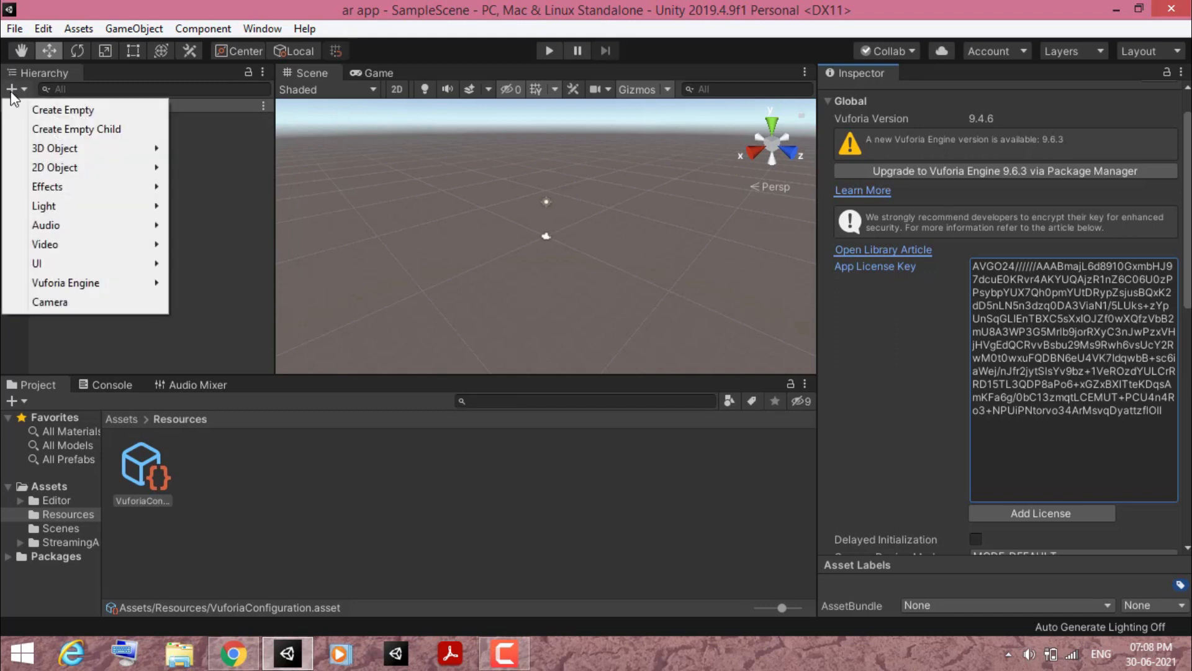
pyautogui.moveTo(74, 290)
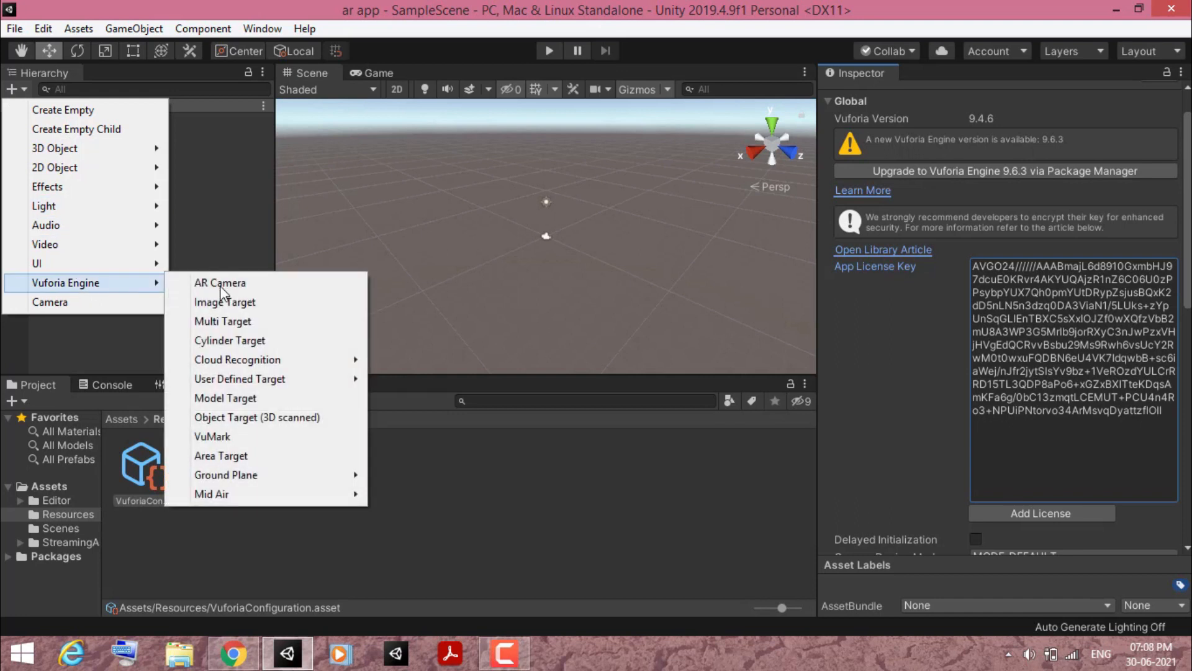
pyautogui.click(220, 305)
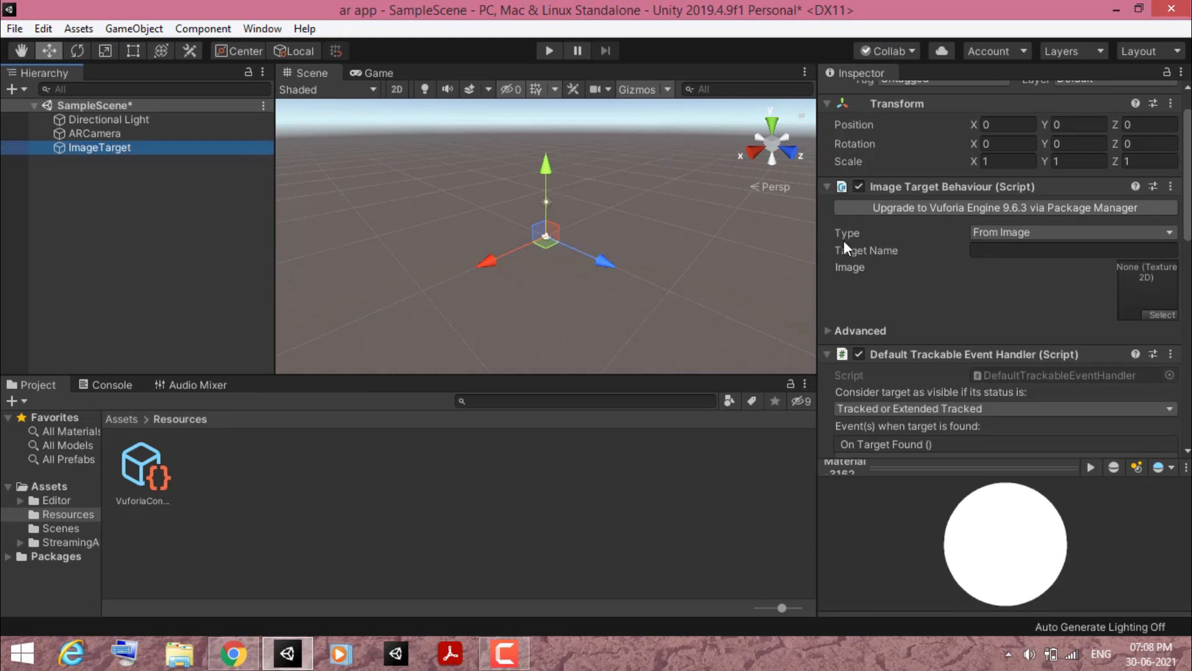
pyautogui.click(994, 232)
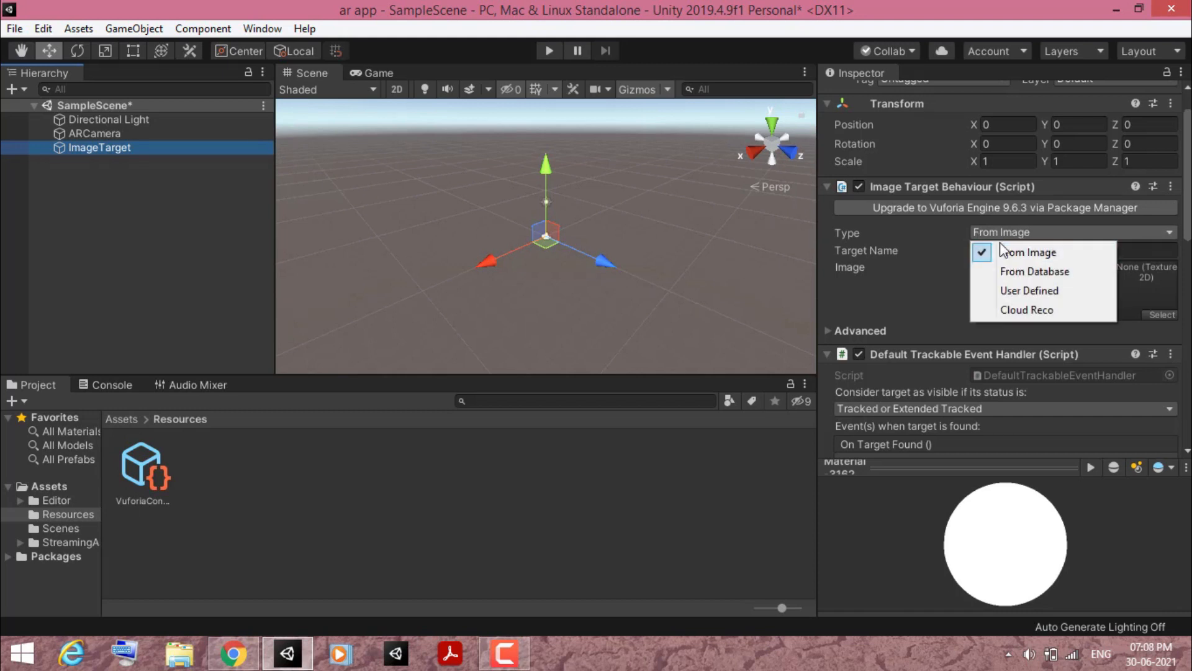
pyautogui.click(1005, 273)
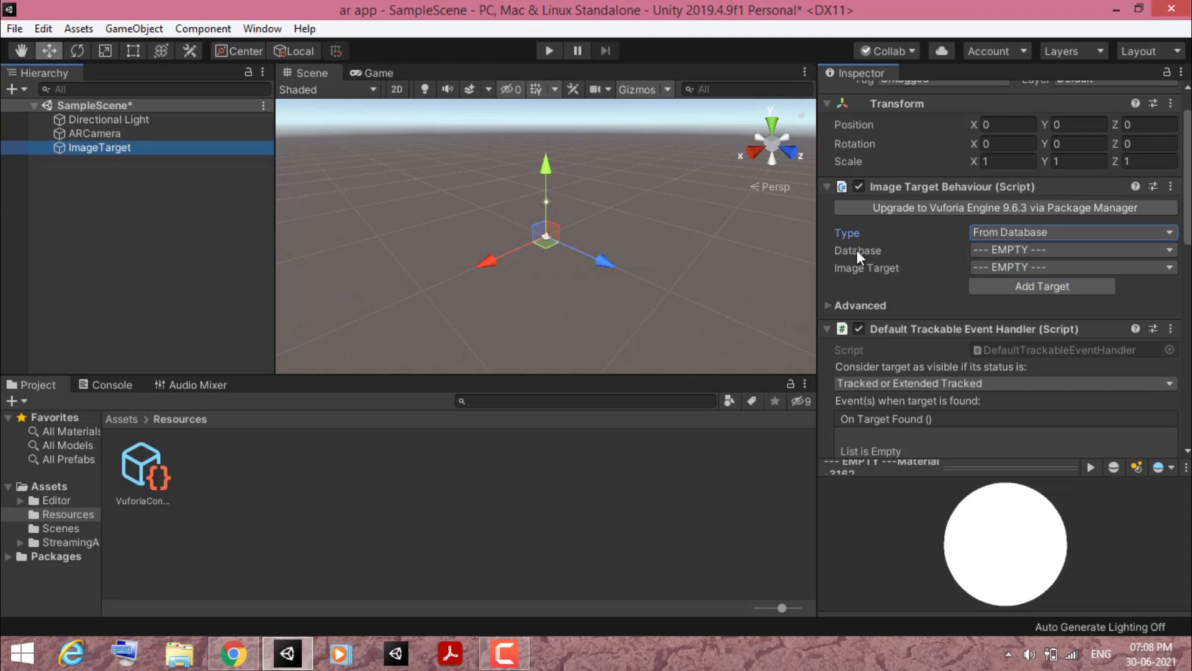
pyautogui.click(1016, 252)
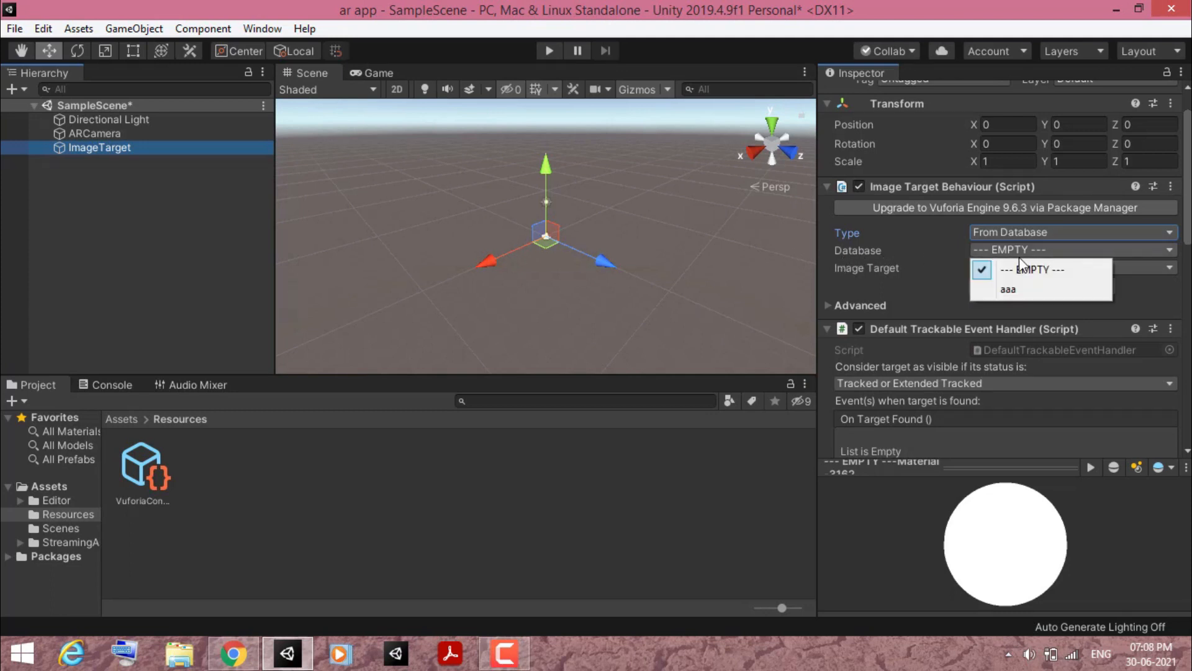
pyautogui.click(1012, 291)
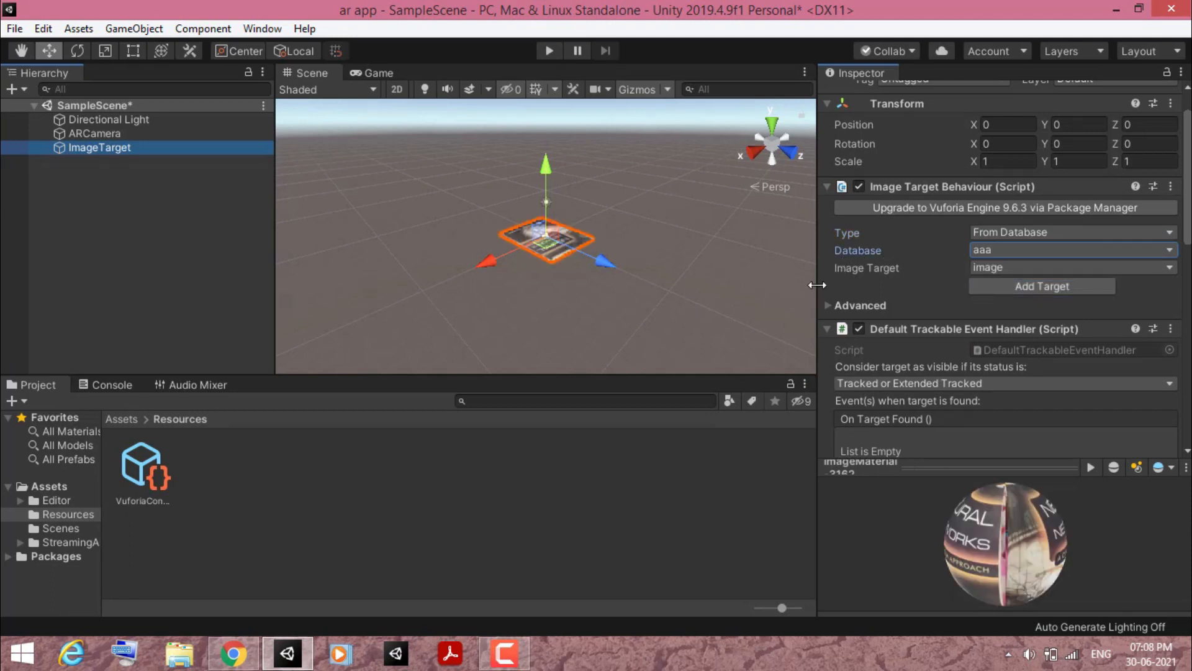
# - Rotate the ImageTarget about its Y axis to about -36.5 degrees
pyautogui.scroll(14, 540, 263)
pyautogui.scroll(-10, 540, 262)
pyautogui.click(77, 50)
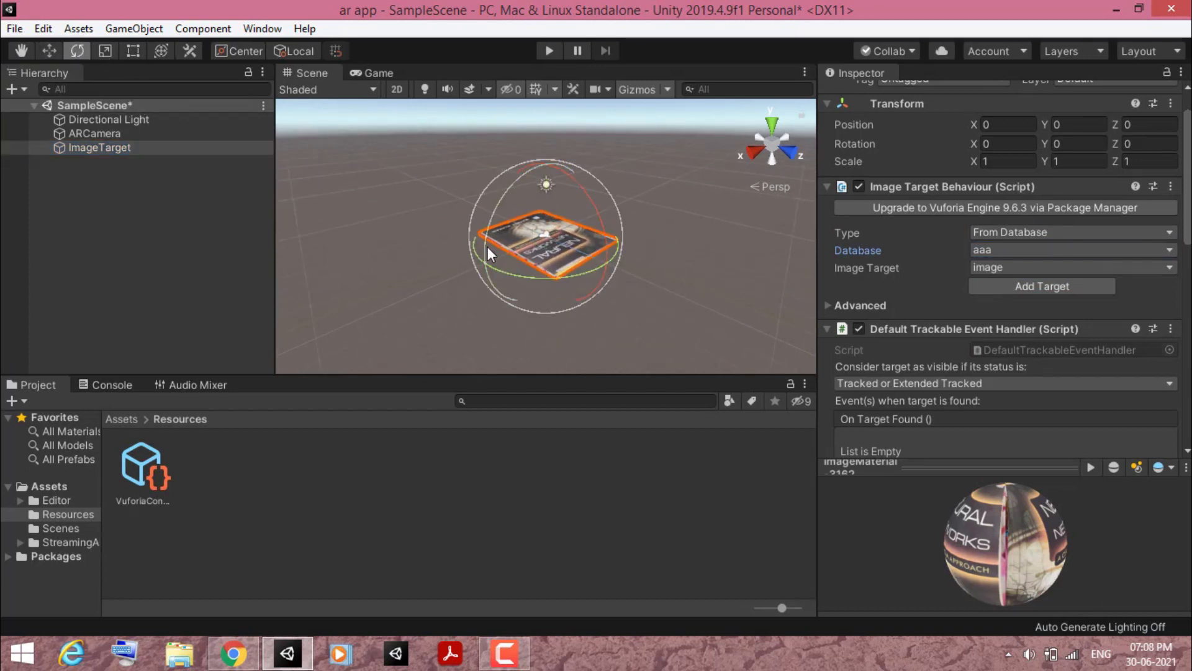
pyautogui.moveTo(508, 269); pyautogui.dragTo(604, 277)
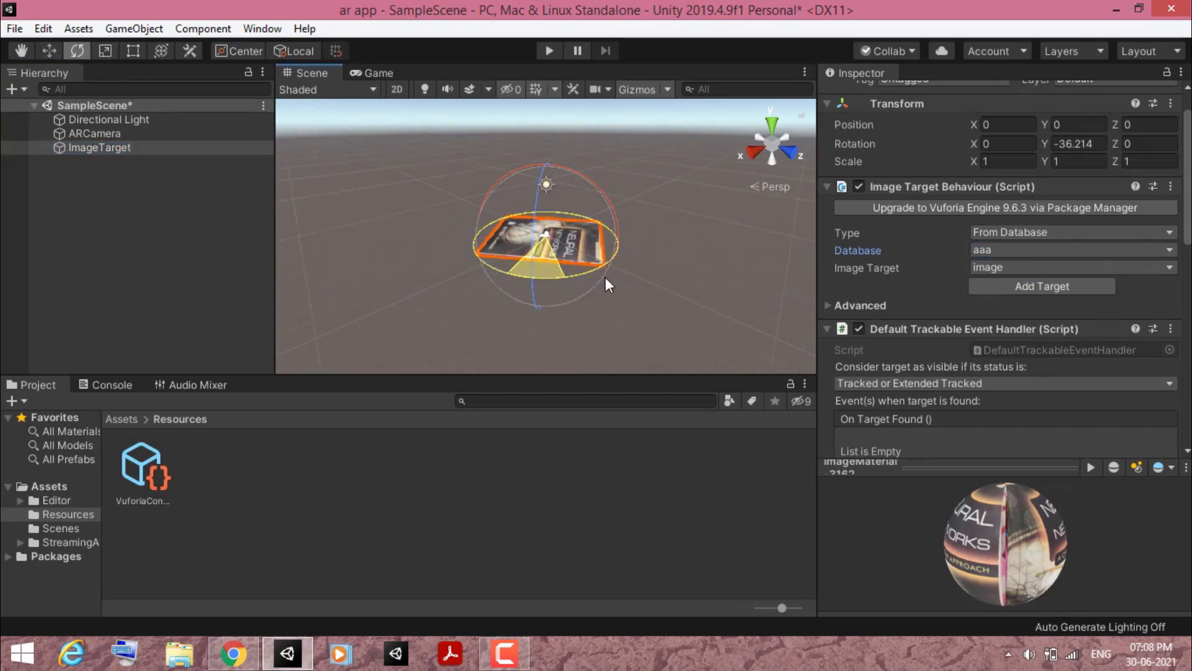
# - Add a 3D Plane as a child of the ImageTarget
pyautogui.click(86, 162)
pyautogui.click(107, 148)
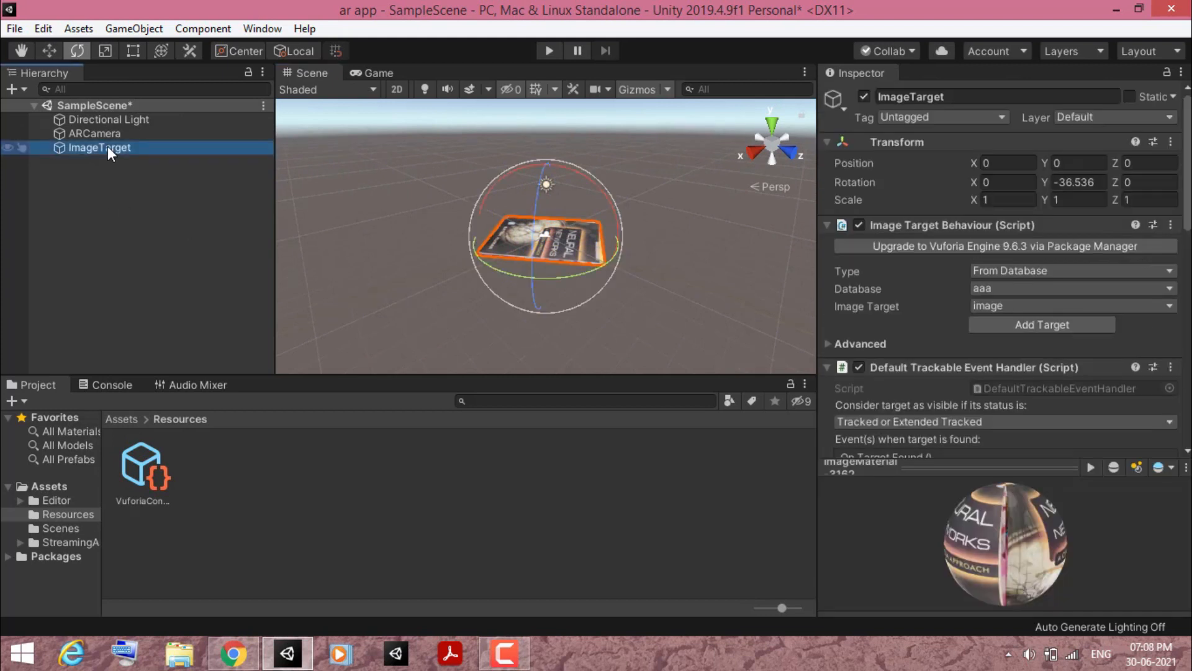
pyautogui.rightClick(108, 153)
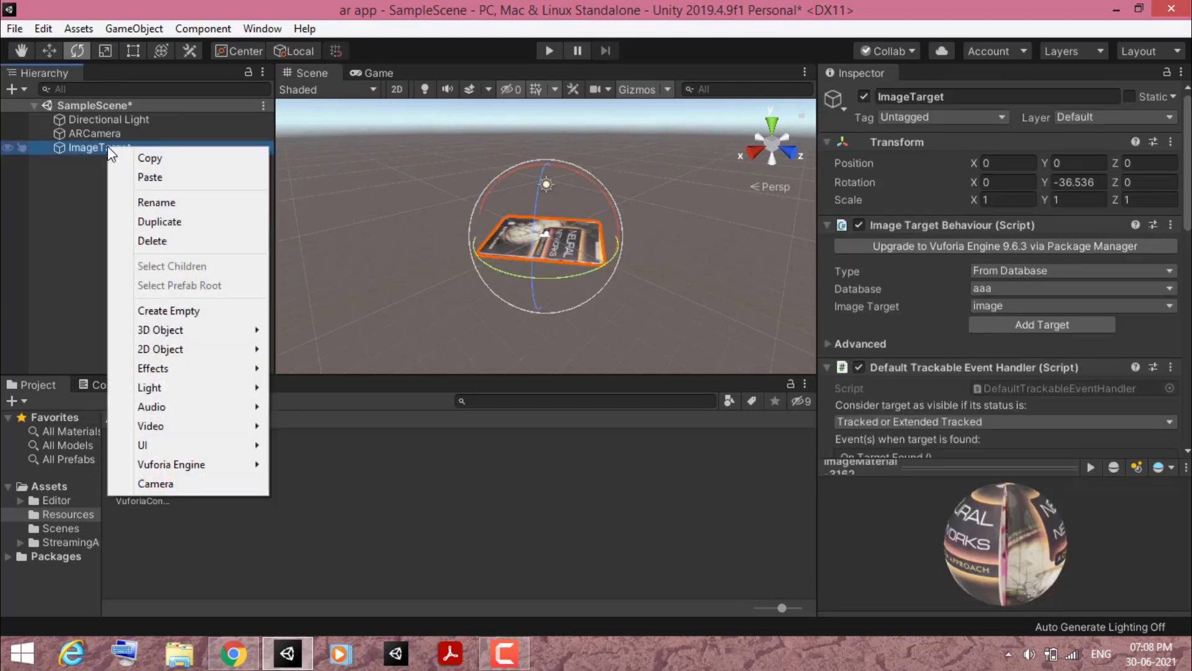
pyautogui.moveTo(201, 336)
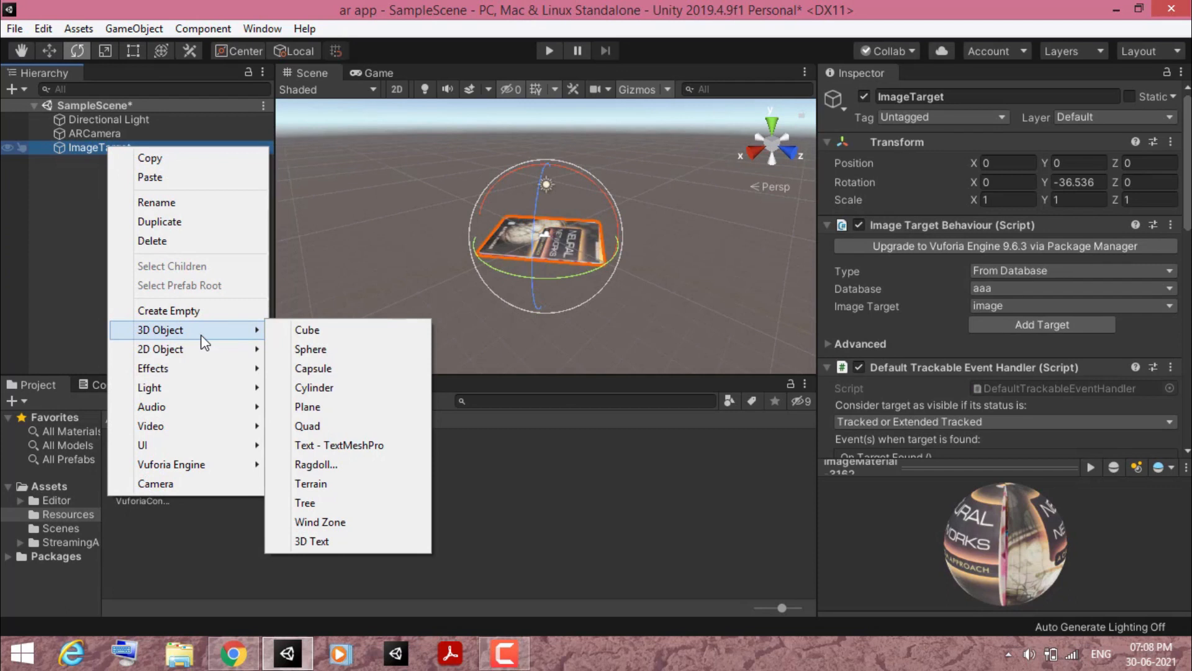
pyautogui.click(327, 409)
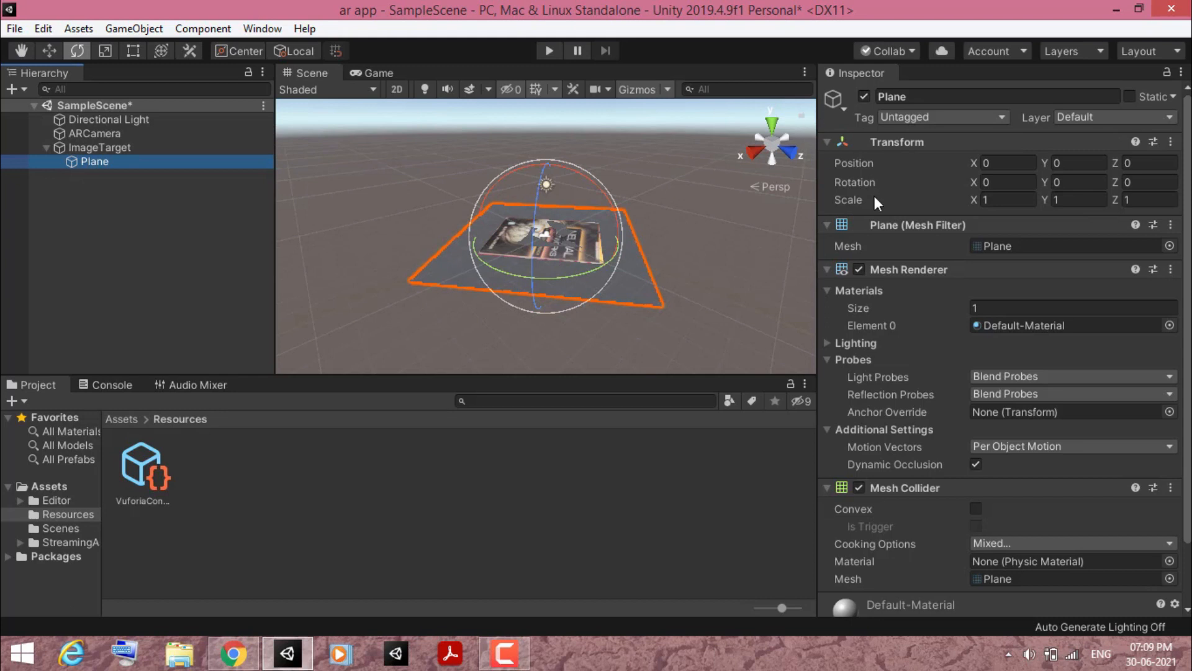
# - Stand the Plane upright with a Z rotation of -90 and move it to about -2.09 on X
pyautogui.click(1155, 183)
pyautogui.write('-90')
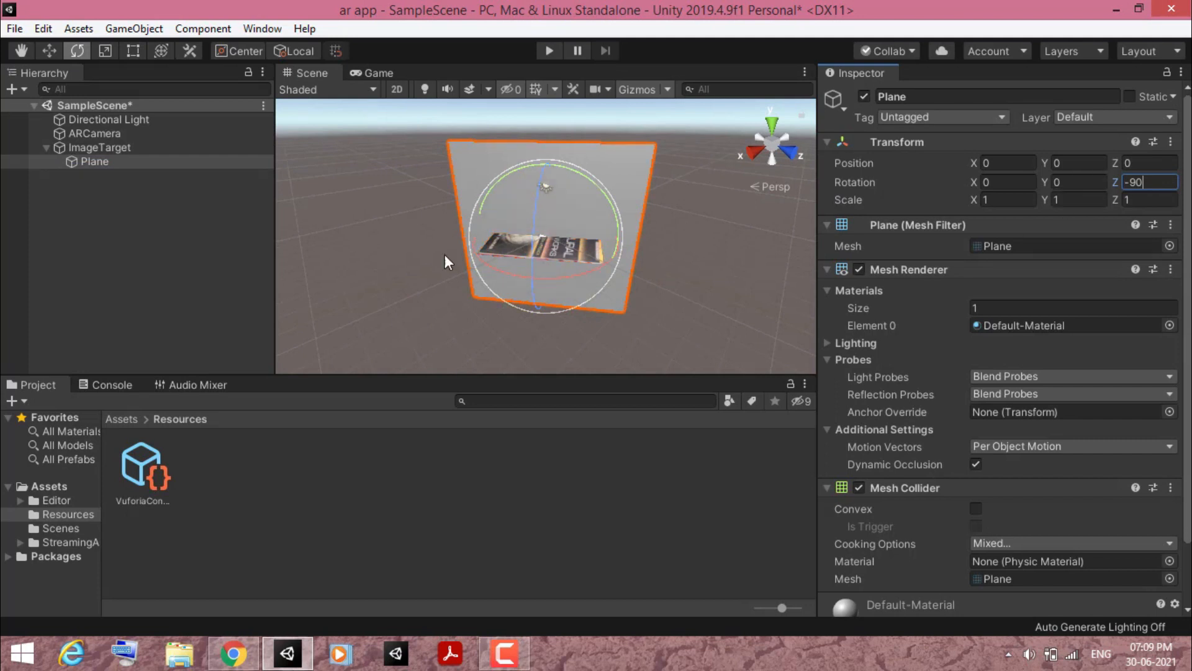
pyautogui.click(573, 256)
pyautogui.press('w')
pyautogui.moveTo(527, 278); pyautogui.dragTo(544, 271)
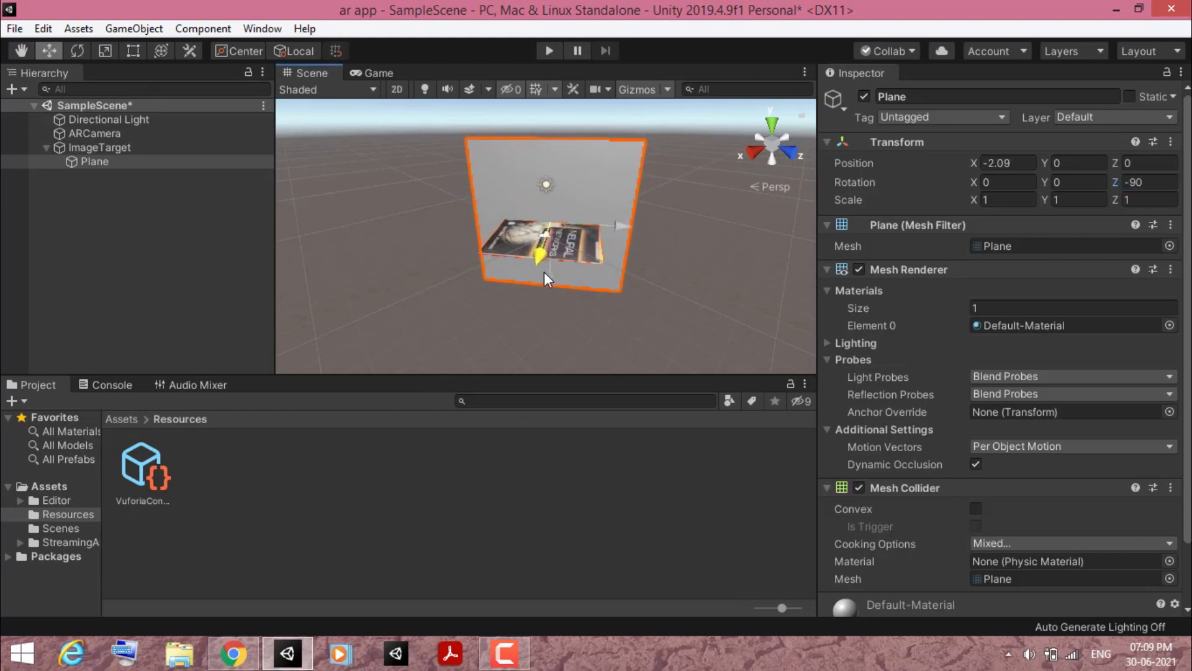
pyautogui.click(80, 161)
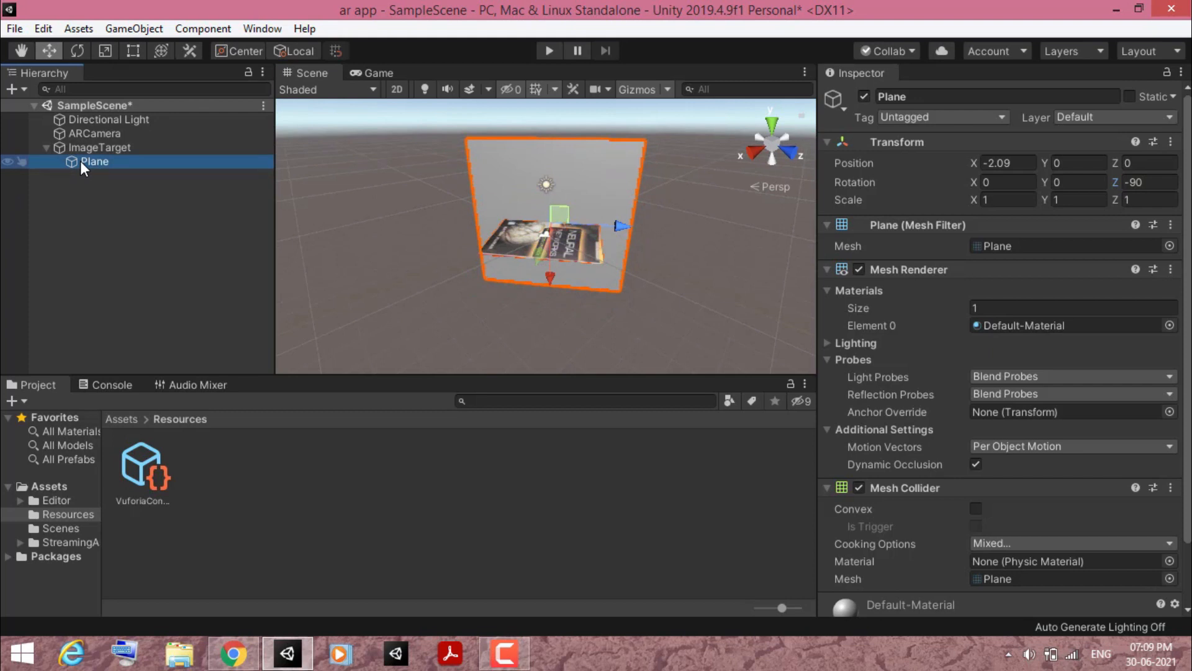
# - Add a UI Button with its Canvas as a child of the Plane
pyautogui.rightClick(81, 162)
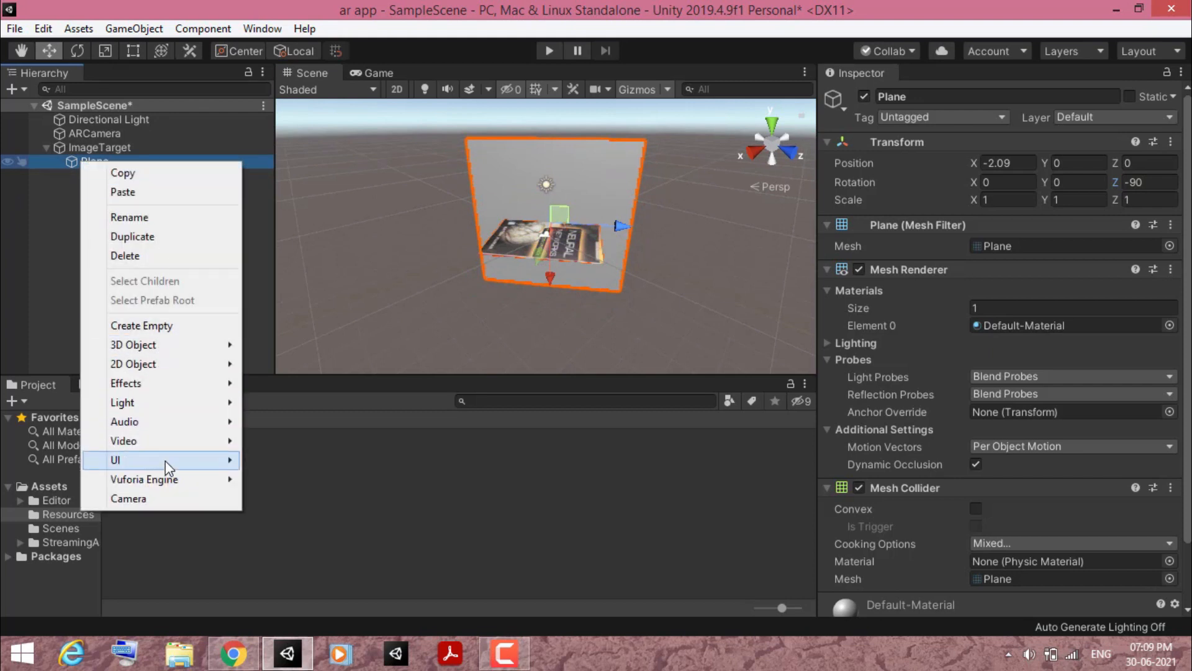
pyautogui.moveTo(165, 460)
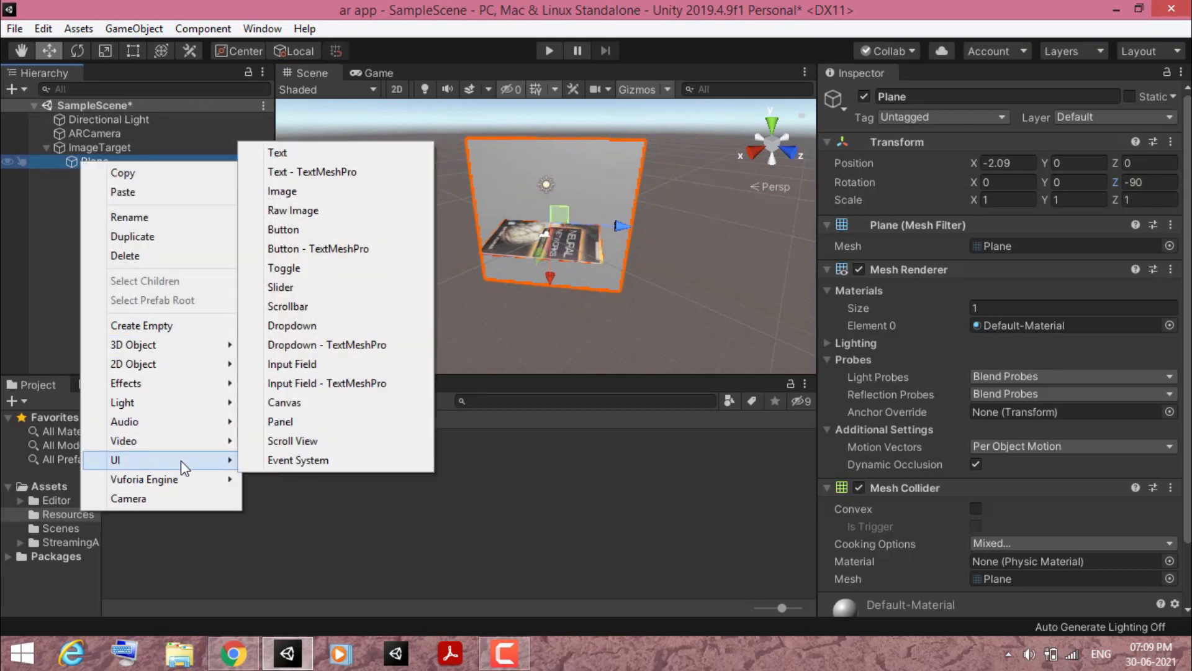
pyautogui.click(347, 235)
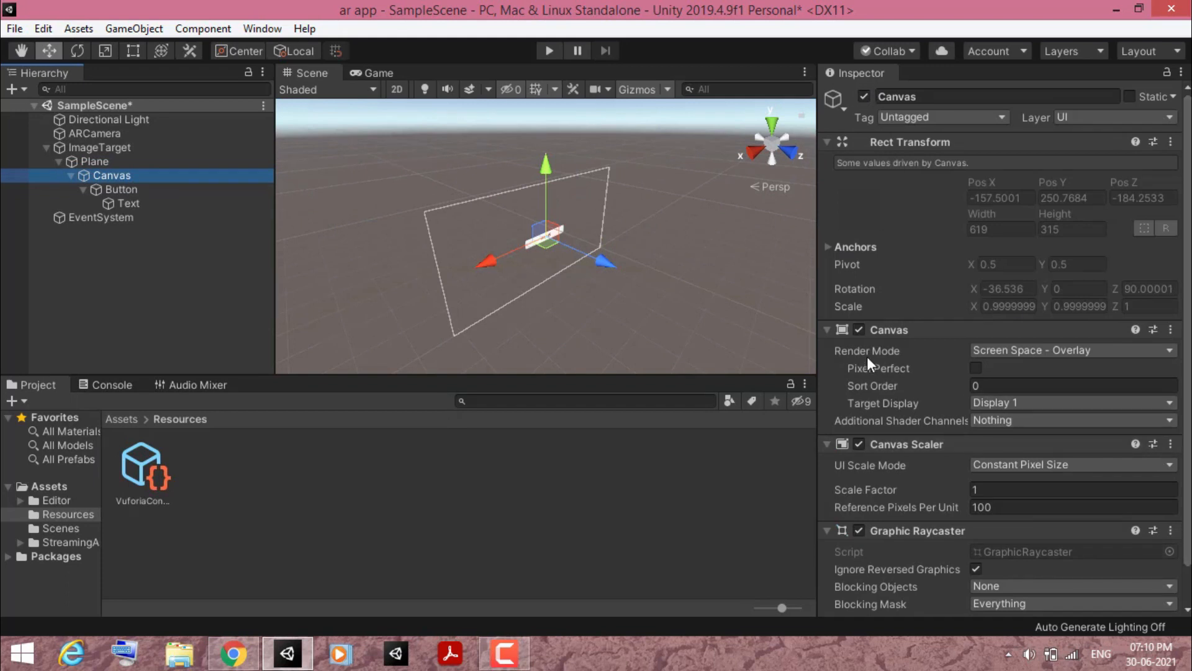
# - Set the Canvas render mode to World Space and assign ARCamera as its event camera
pyautogui.click(1041, 352)
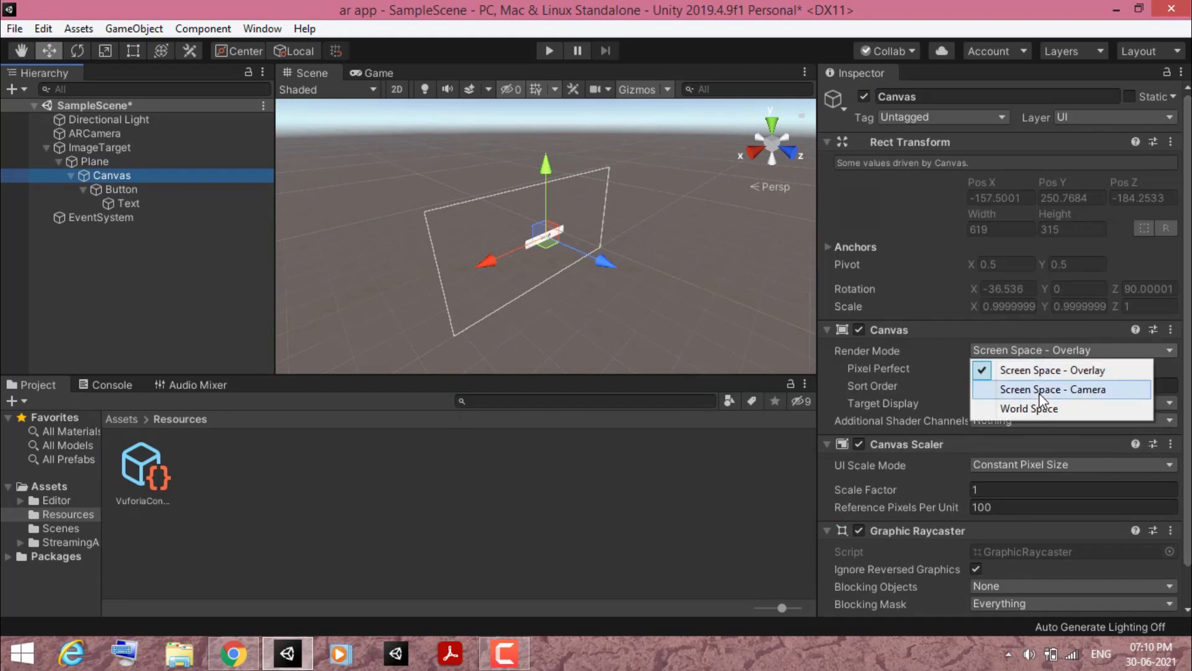
pyautogui.click(1038, 409)
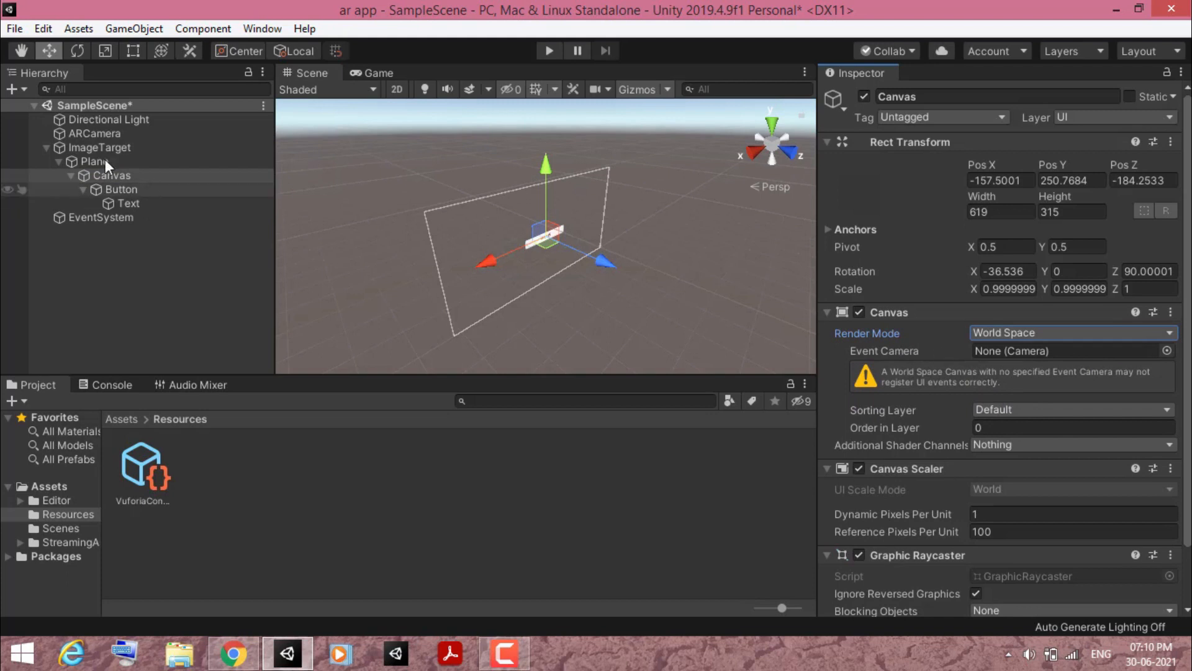
pyautogui.moveTo(102, 135); pyautogui.dragTo(1105, 356)
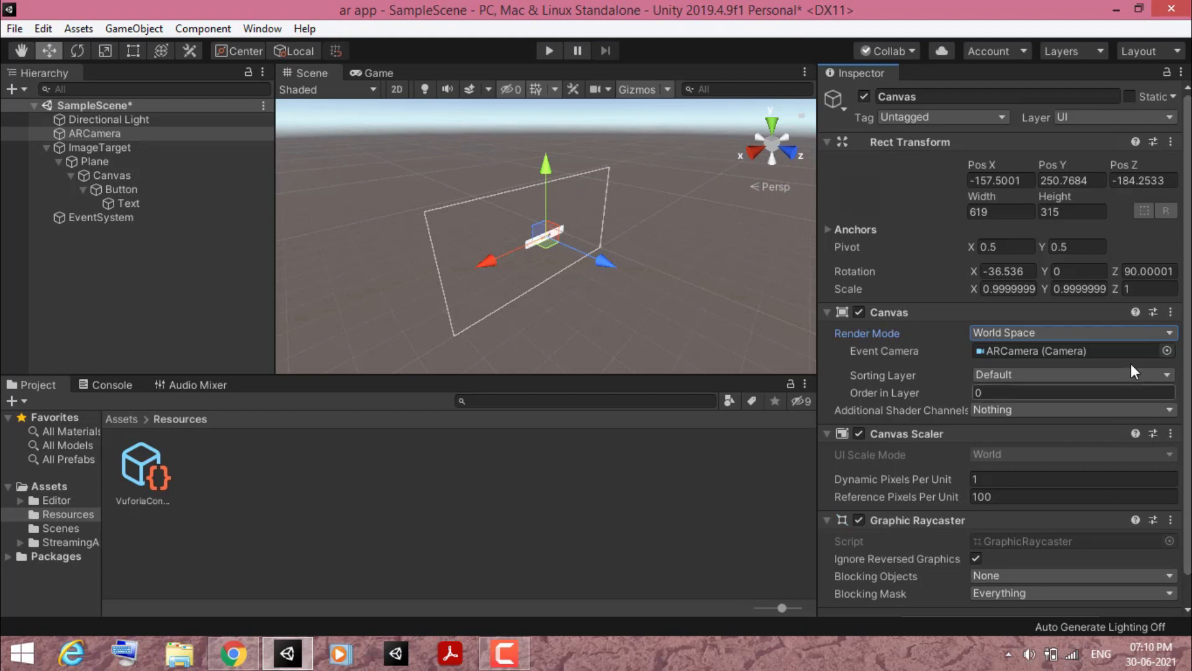
pyautogui.click(1146, 333)
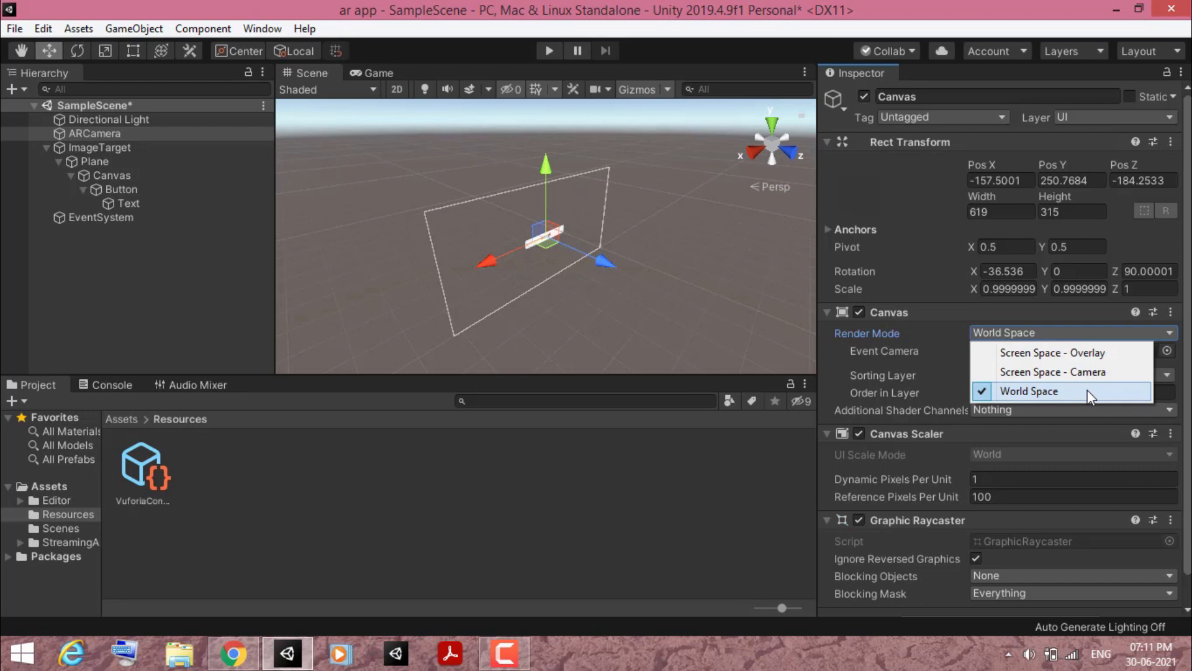
pyautogui.click(1079, 351)
pyautogui.click(138, 53)
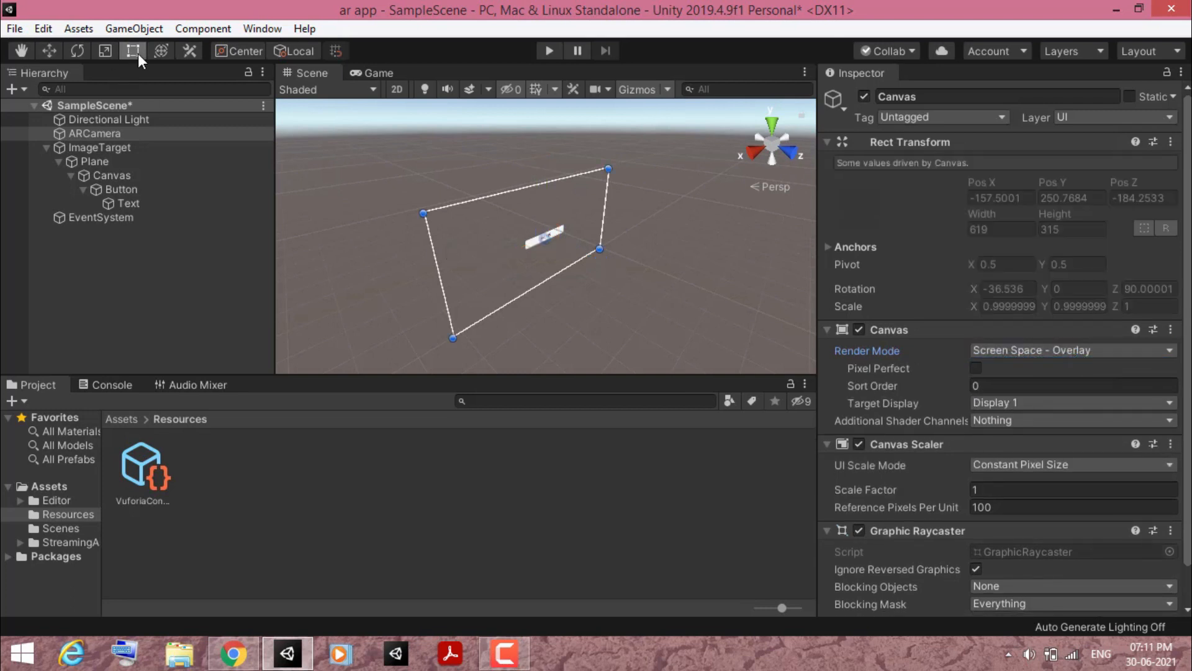
pyautogui.click(108, 54)
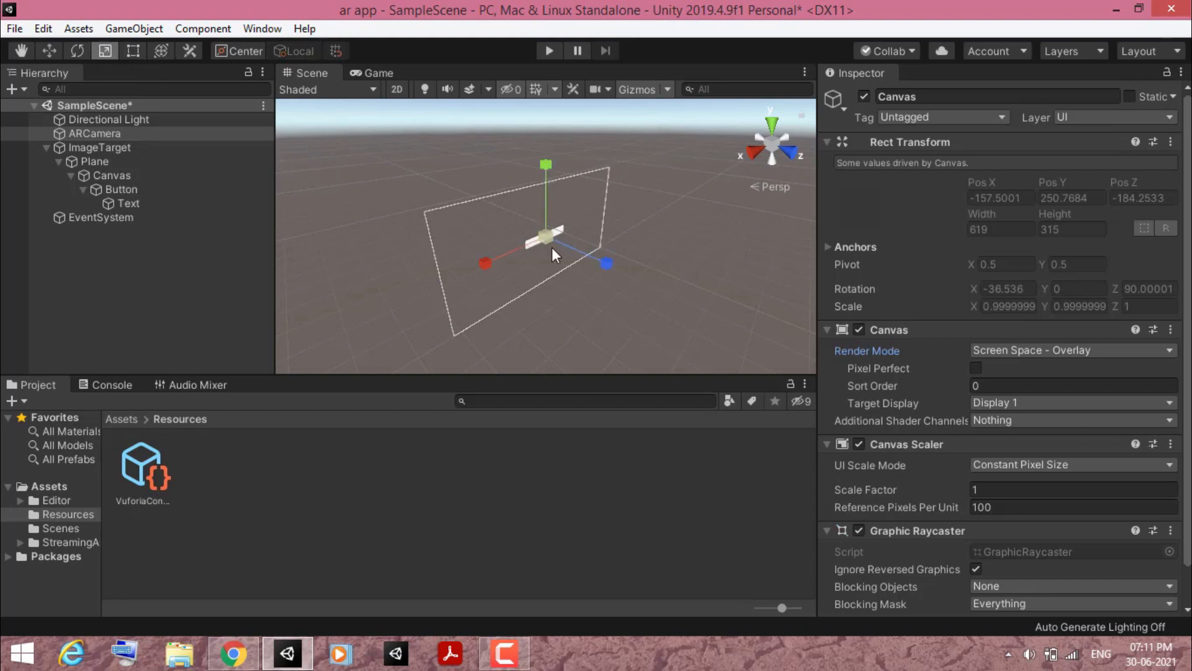
pyautogui.click(162, 172)
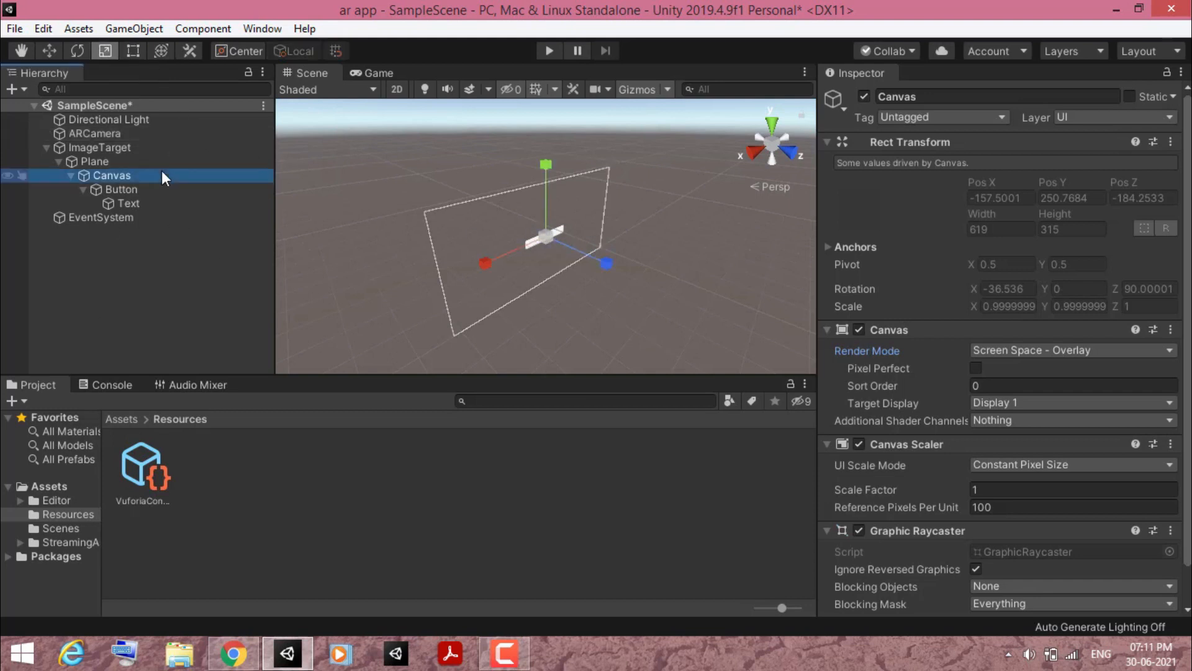
pyautogui.moveTo(549, 245); pyautogui.dragTo(545, 196)
pyautogui.moveTo(568, 295); pyautogui.dragTo(596, 219)
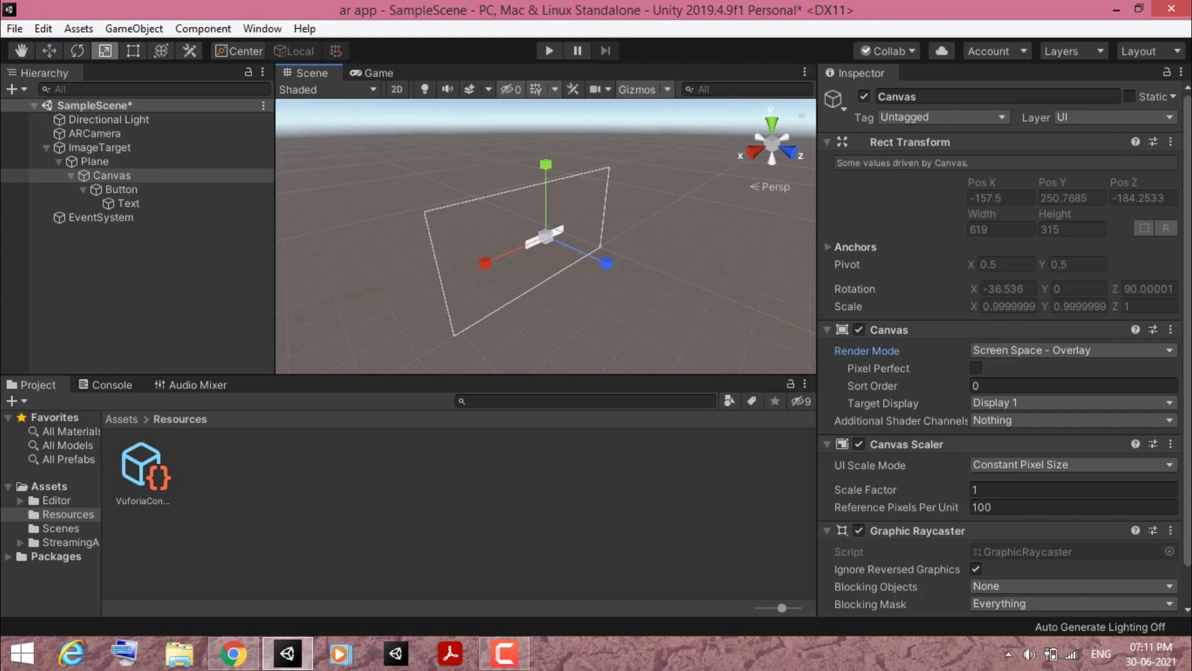
pyautogui.click(1050, 349)
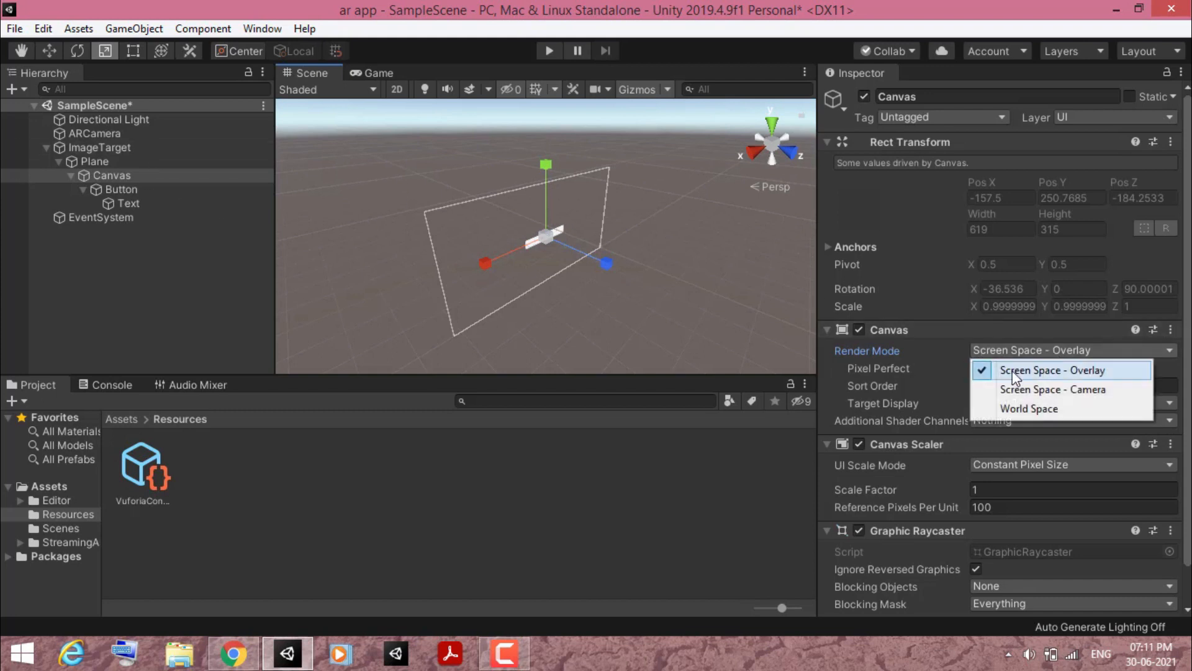
pyautogui.click(1030, 410)
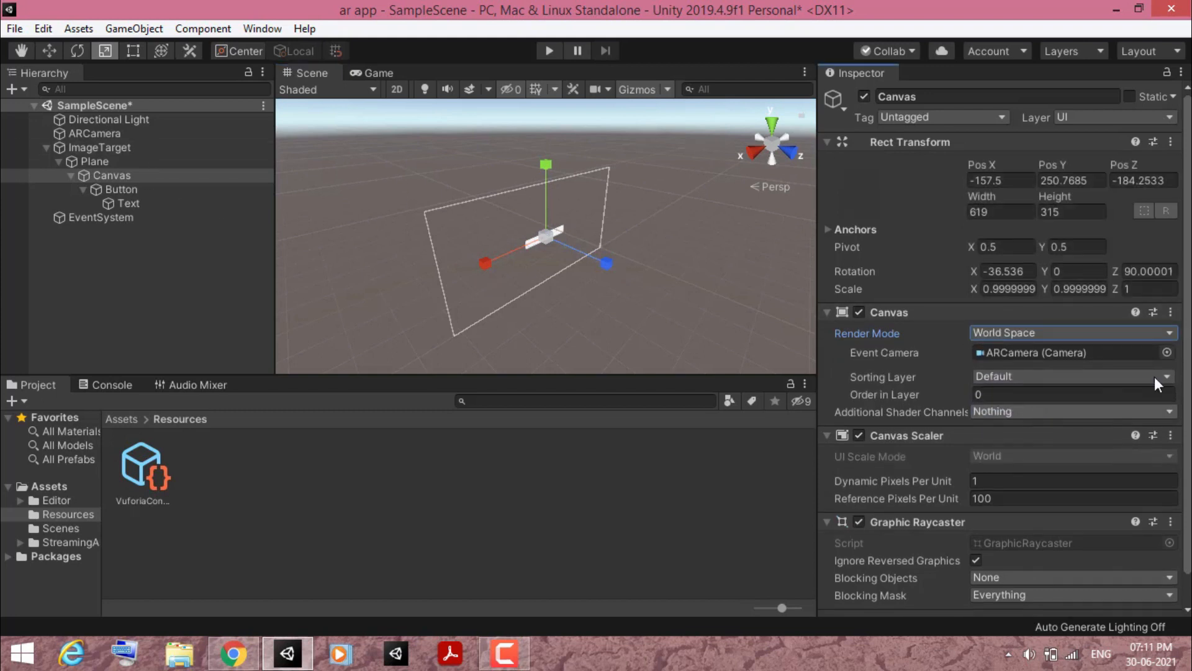
# - Scale the Canvas down uniformly in the scene to about 0.0317 on all axes
pyautogui.moveTo(544, 236); pyautogui.dragTo(572, 284)
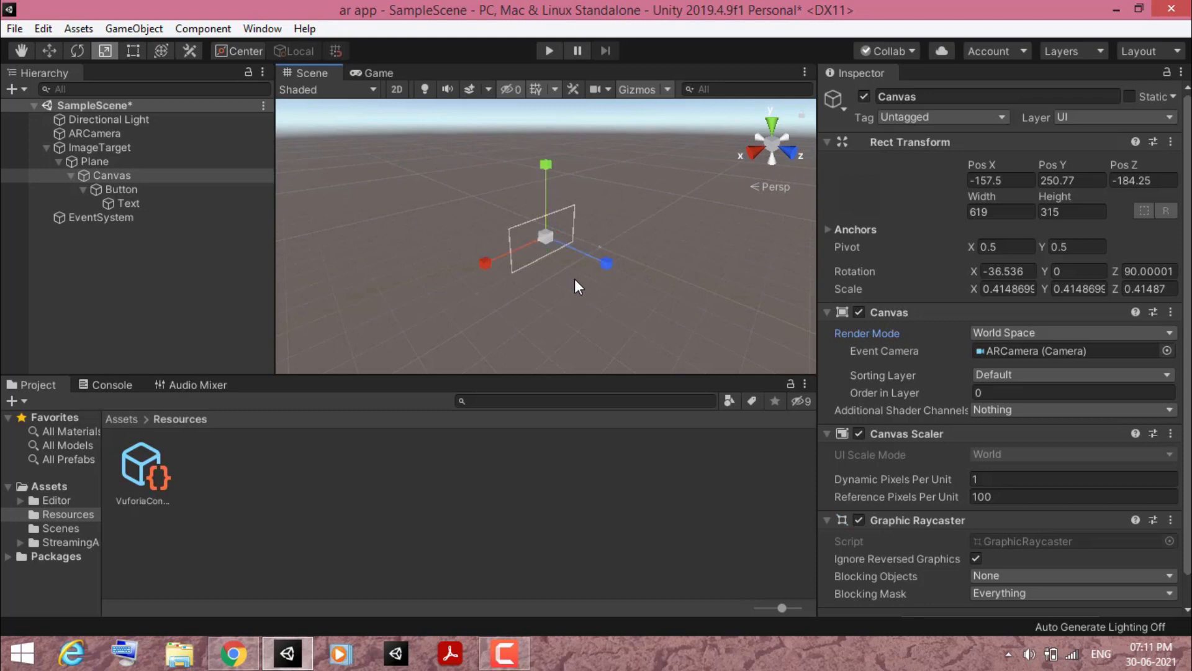
pyautogui.click(219, 176)
pyautogui.moveTo(536, 244); pyautogui.dragTo(548, 290)
pyautogui.click(110, 174)
pyautogui.moveTo(548, 238); pyautogui.dragTo(557, 305)
pyautogui.click(161, 177)
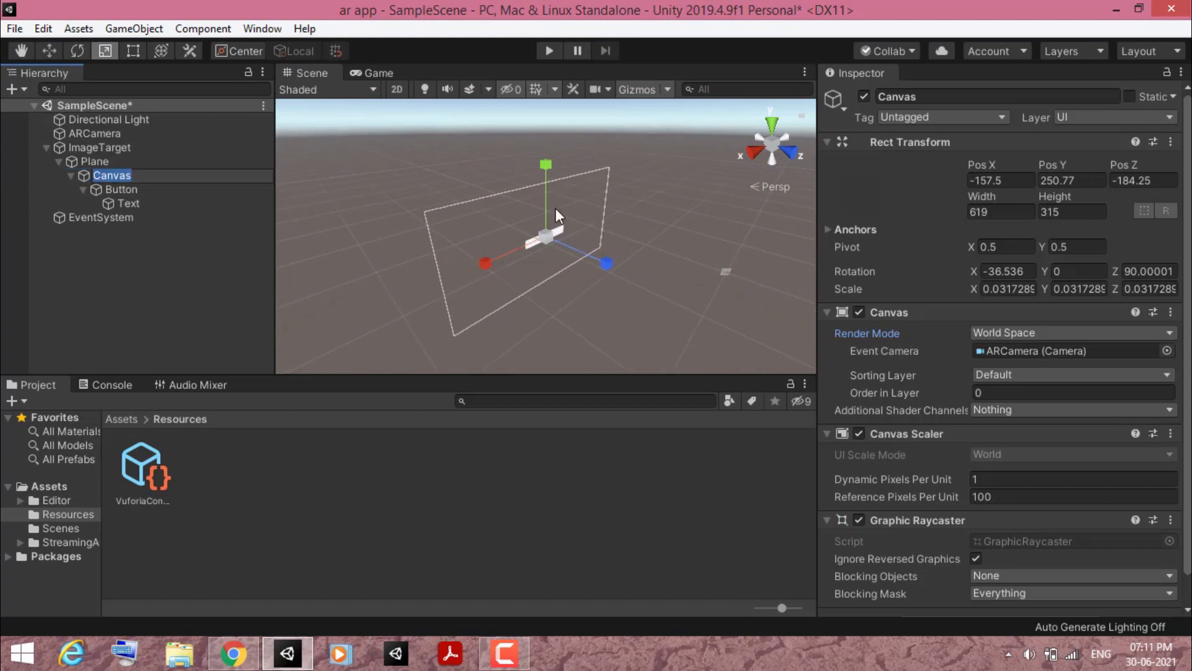
# - Set the Canvas position to 0 on X, Y and Z so it sits at the Plane's origin
pyautogui.click(102, 162)
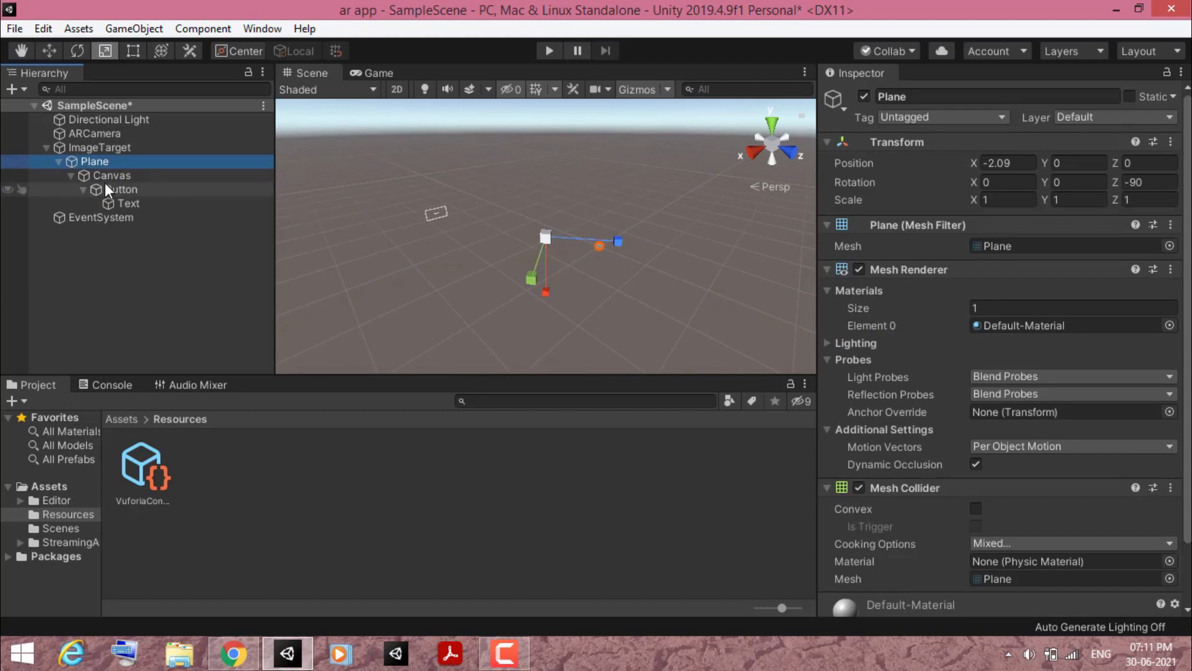
pyautogui.click(105, 179)
pyautogui.click(121, 161)
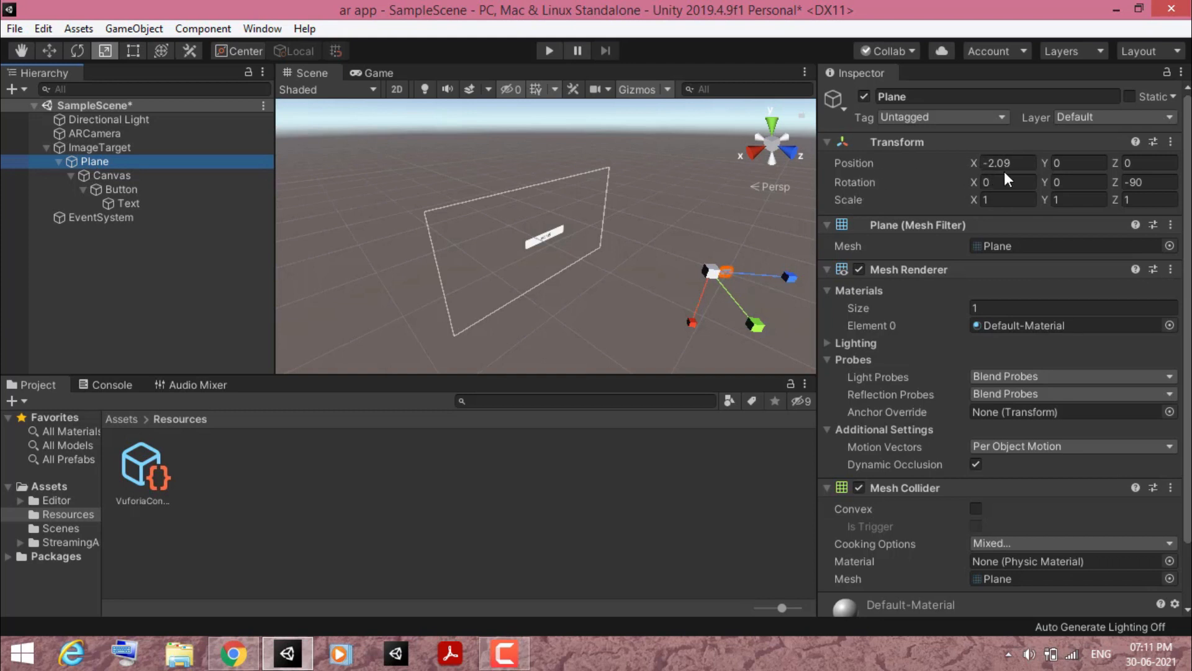
pyautogui.click(129, 176)
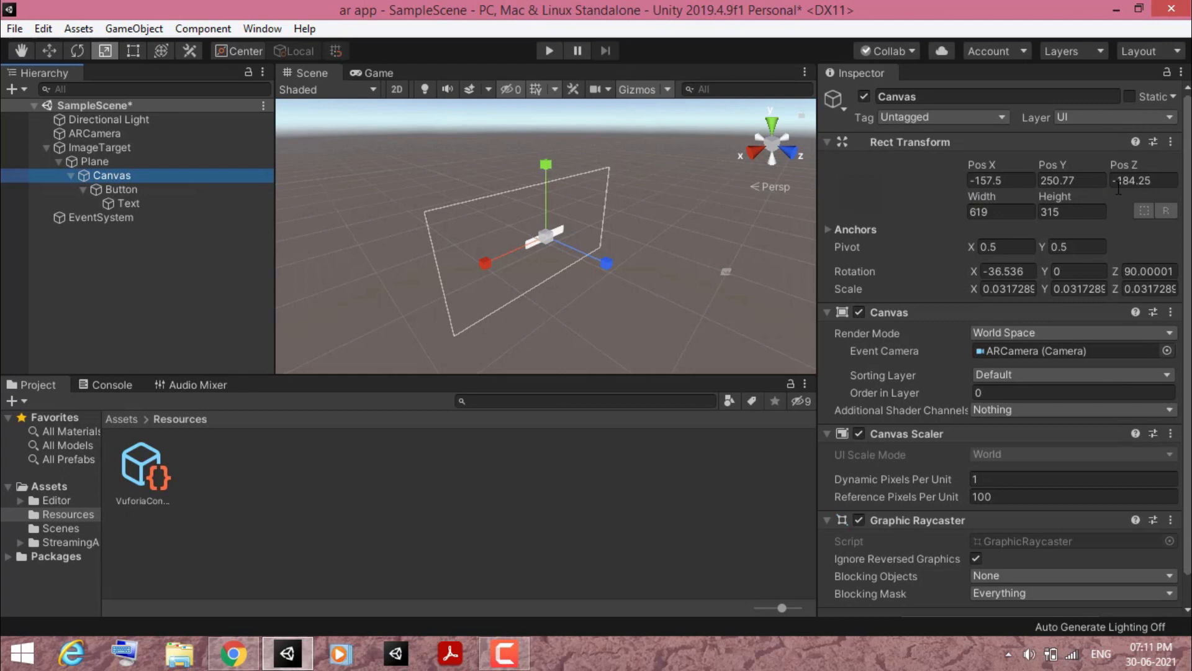
pyautogui.click(1004, 182)
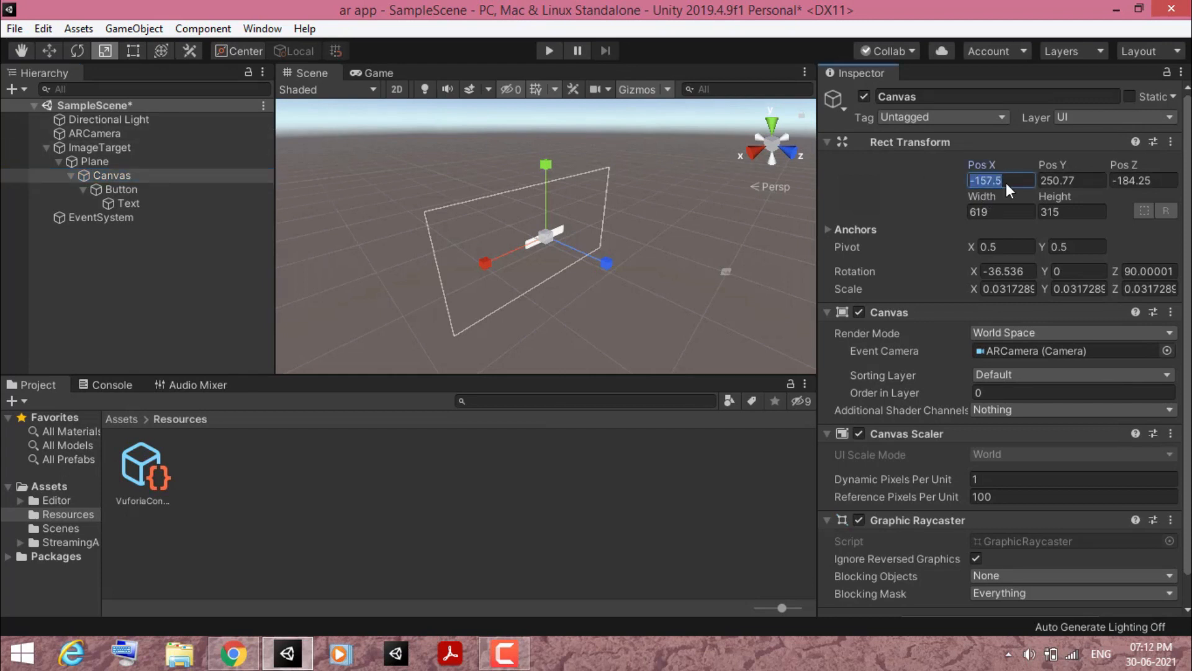
pyautogui.write('0')
pyautogui.click(1094, 181)
pyautogui.write('0')
pyautogui.click(1144, 182)
pyautogui.write('0')
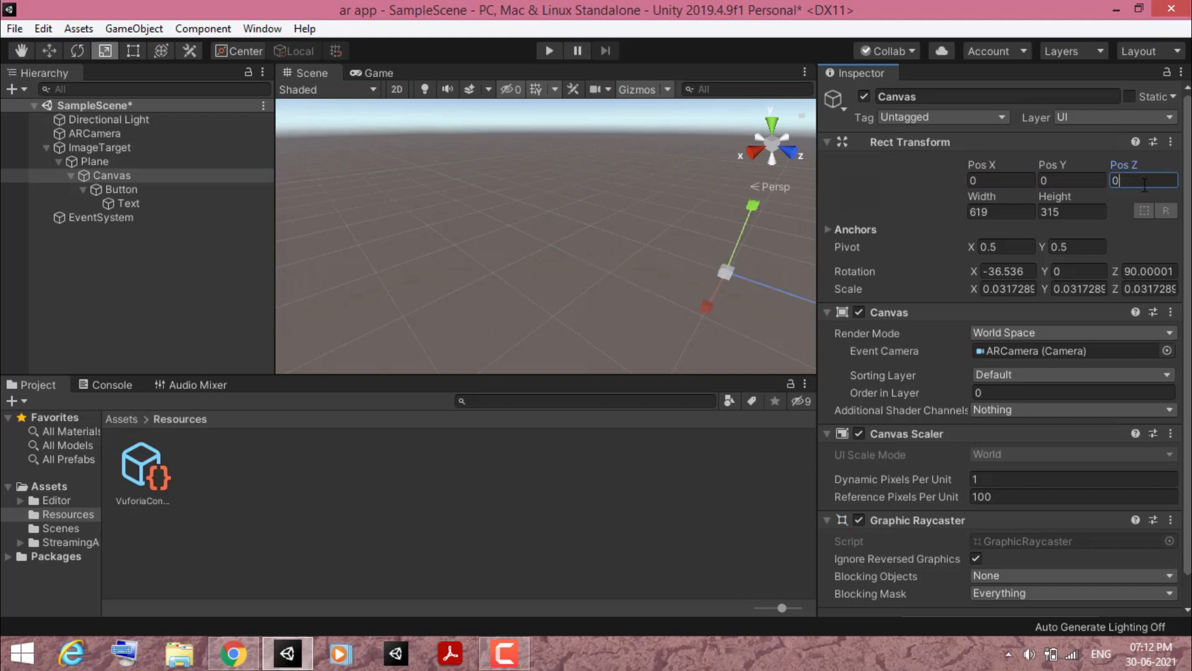
# - Rotate the Canvas to about -88.7 on X to align with the Plane and resize its rectangle to match the Plane
pyautogui.doubleClick(95, 174)
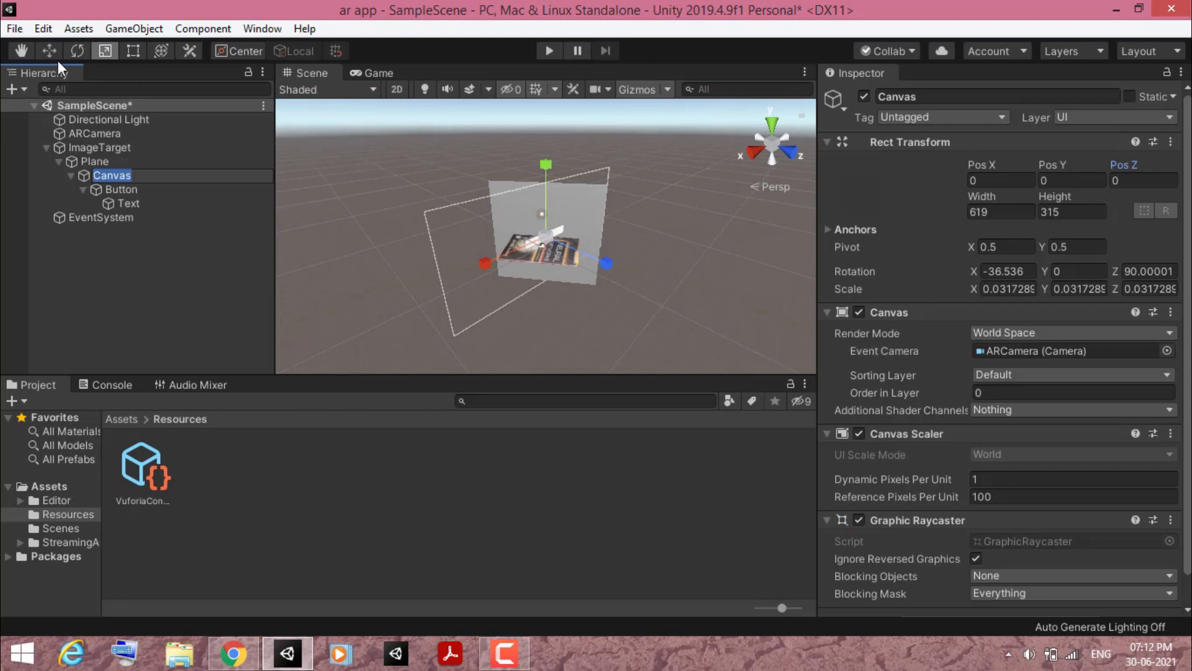
pyautogui.click(79, 52)
pyautogui.moveTo(555, 276); pyautogui.dragTo(393, 272)
pyautogui.click(133, 51)
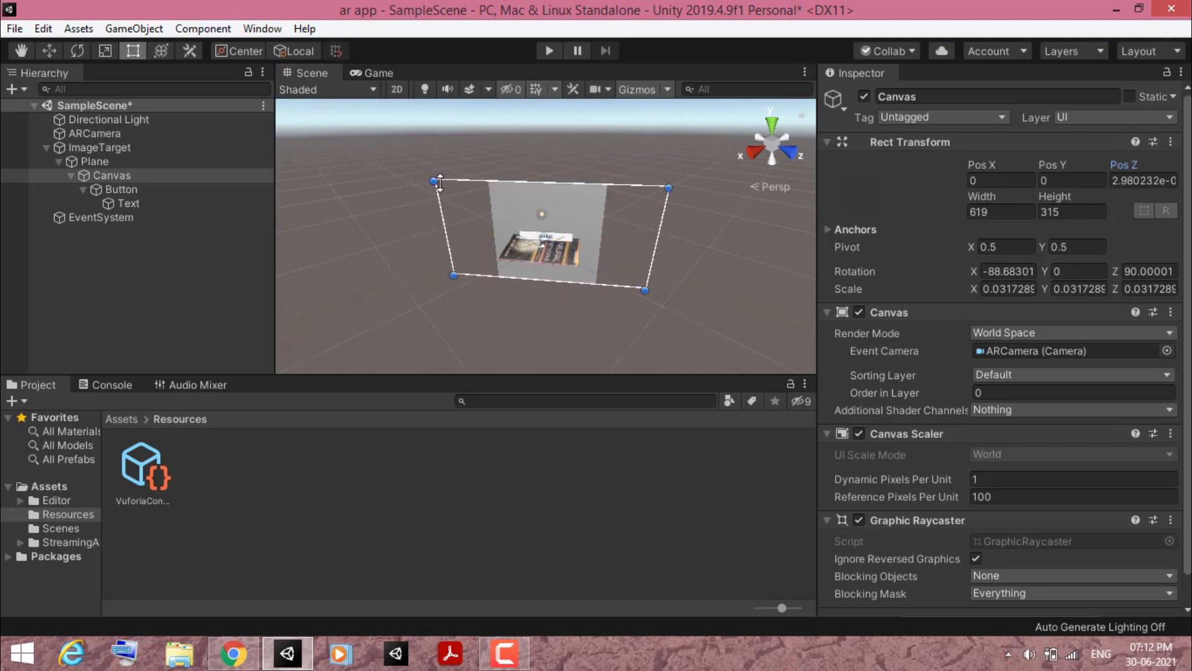
pyautogui.moveTo(434, 181); pyautogui.dragTo(481, 180)
# - Move the Button up on the Canvas to a Y position of about 71
pyautogui.click(106, 189)
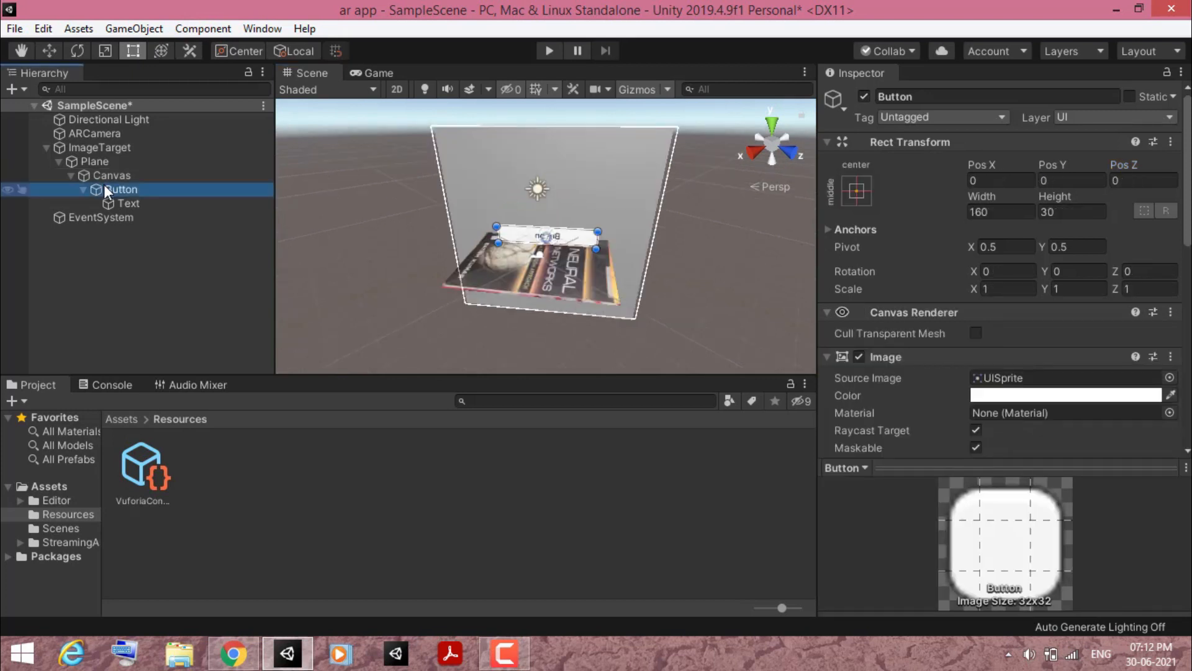
pyautogui.click(84, 191)
pyautogui.click(117, 192)
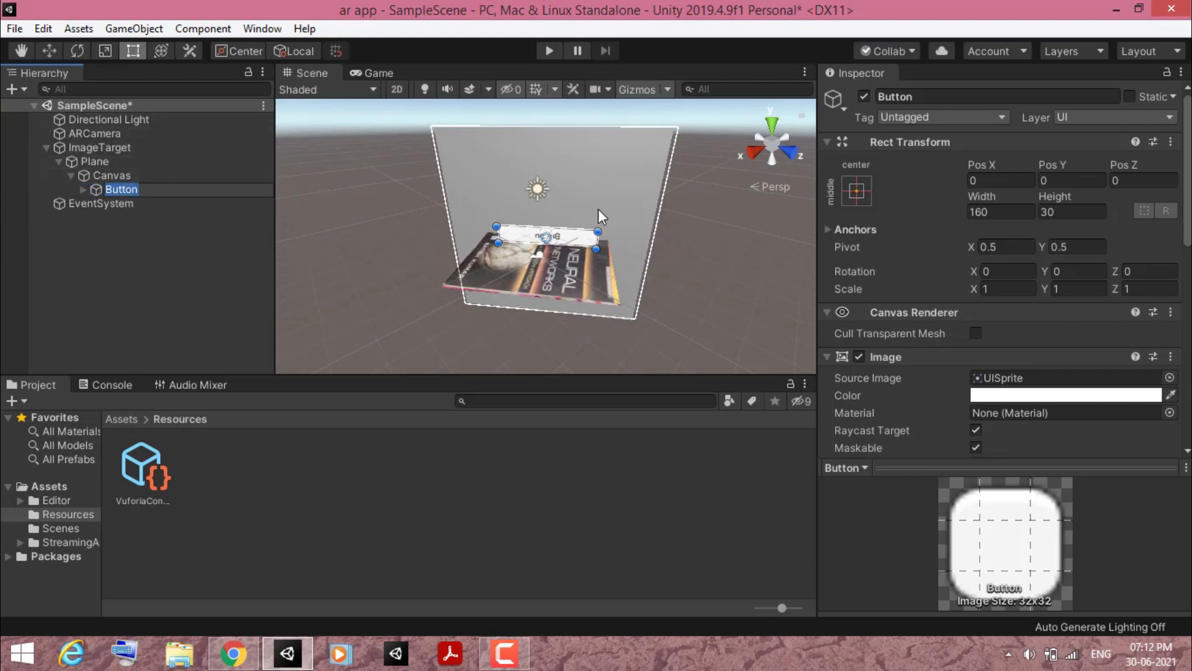
pyautogui.click(49, 51)
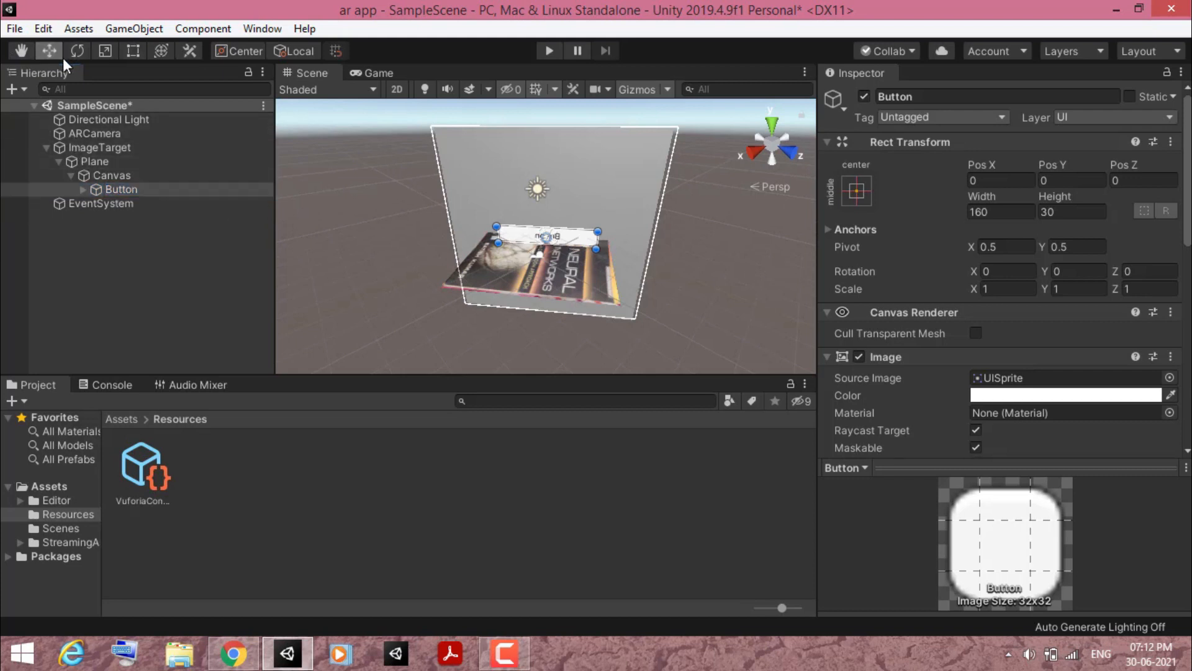
pyautogui.moveTo(546, 162); pyautogui.dragTo(559, 122)
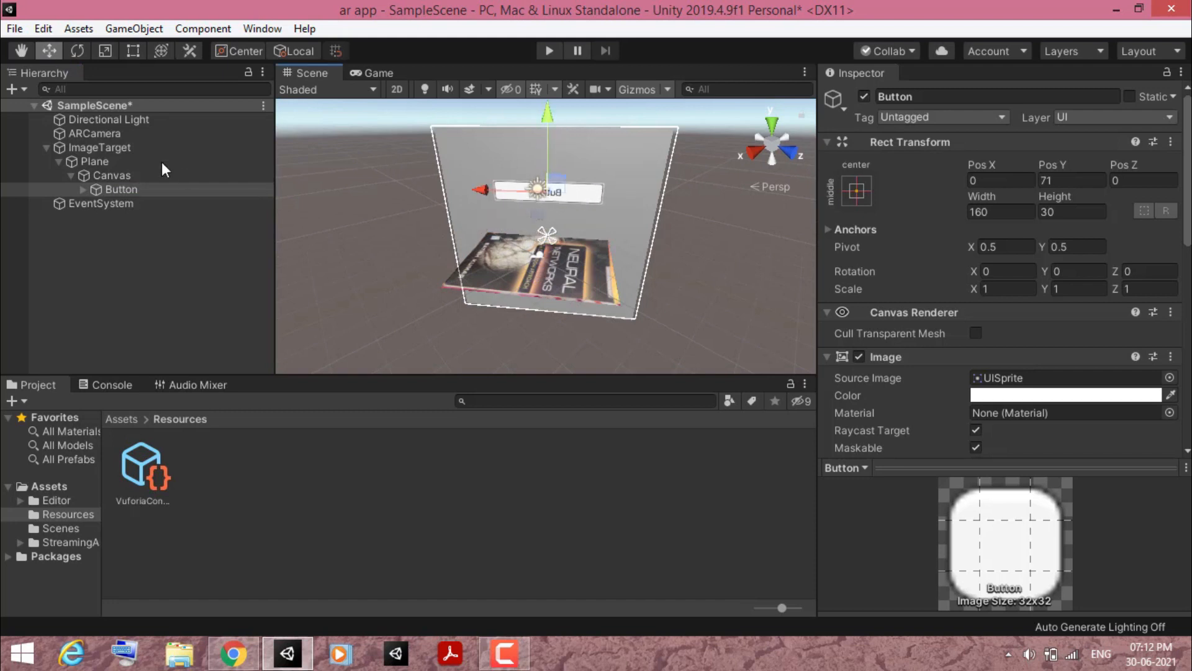
# - Duplicate the Button and move the copy below the original to a Y position of about 16
pyautogui.click(165, 190)
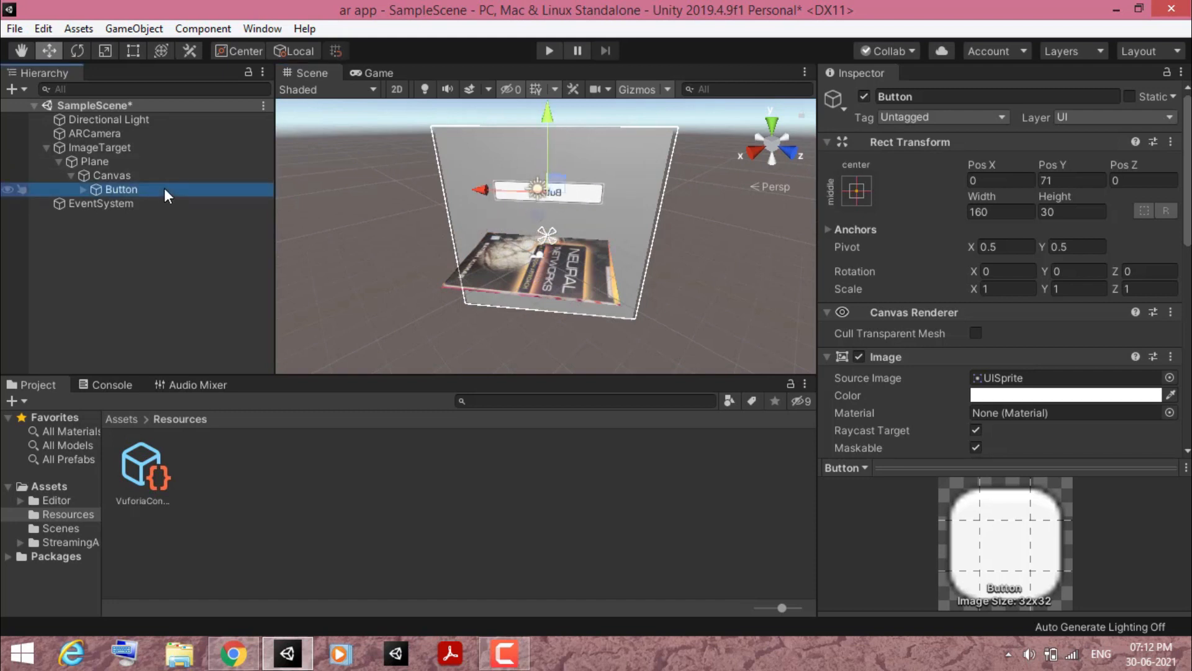
pyautogui.hotkey('ctrl', 'd')
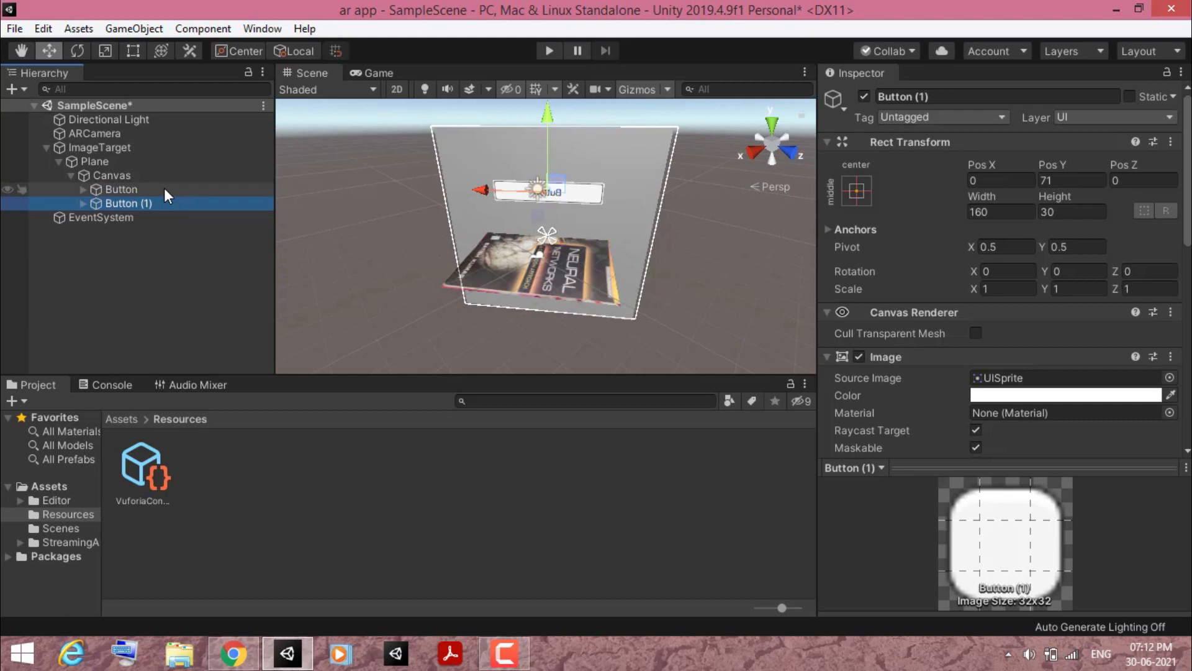
pyautogui.moveTo(546, 112); pyautogui.dragTo(557, 148)
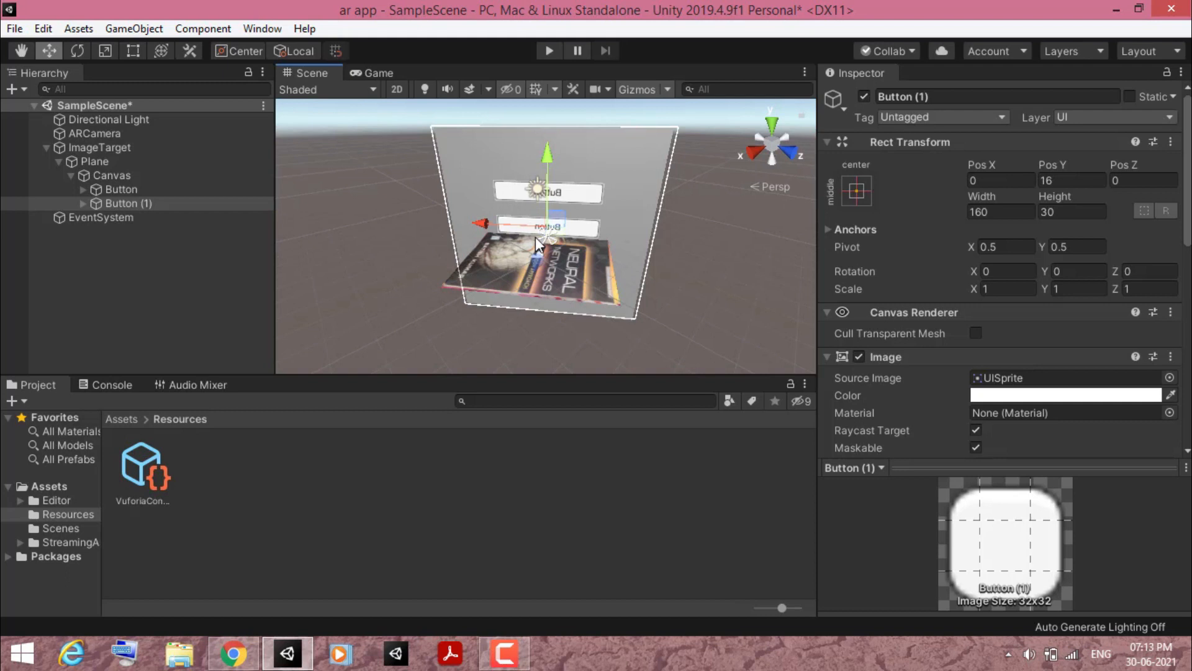
# - Raise the Plane above the image target, to about -2.72 on X and 3.34 on Y
pyautogui.click(113, 164)
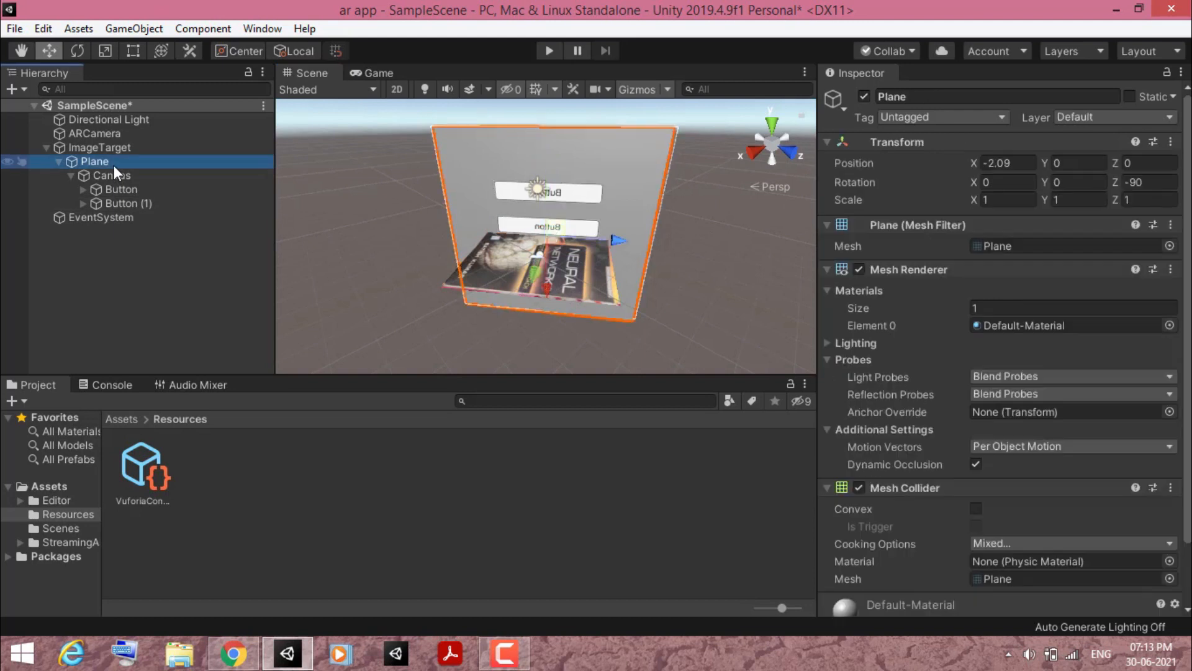
pyautogui.click(48, 49)
pyautogui.moveTo(544, 285); pyautogui.dragTo(591, 267)
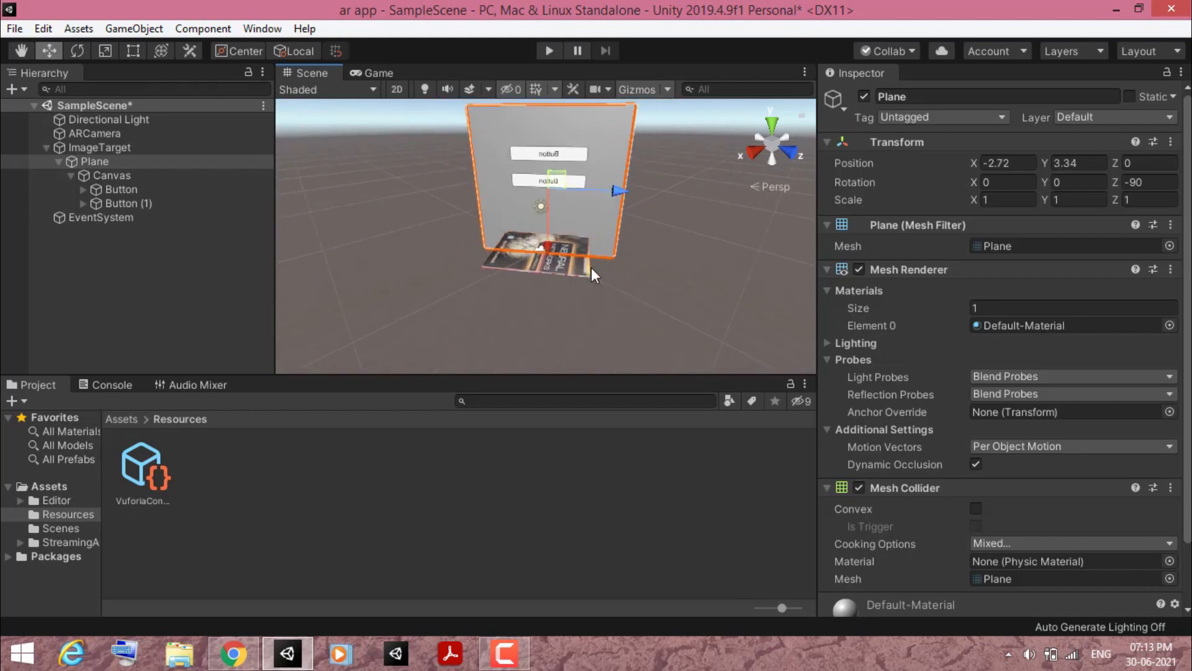
# - Lower both buttons on the Canvas, placing the original Button at about -3 on Y with the copy beneath it
pyautogui.scroll(-2, 591, 267)
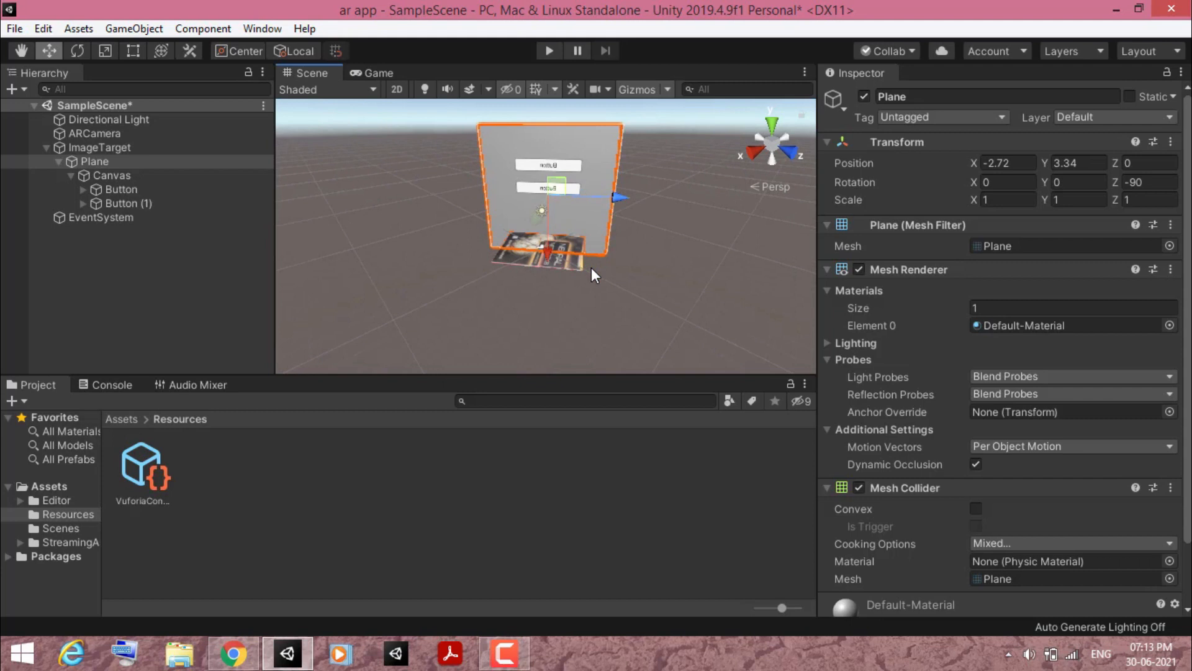
pyautogui.click(150, 203)
pyautogui.moveTo(552, 115)
pyautogui.mouseDown()
pyautogui.moveTo(552, 151)
pyautogui.moveTo(547, 124)
pyautogui.moveTo(547, 137)
pyautogui.mouseUp()
pyautogui.click(196, 186)
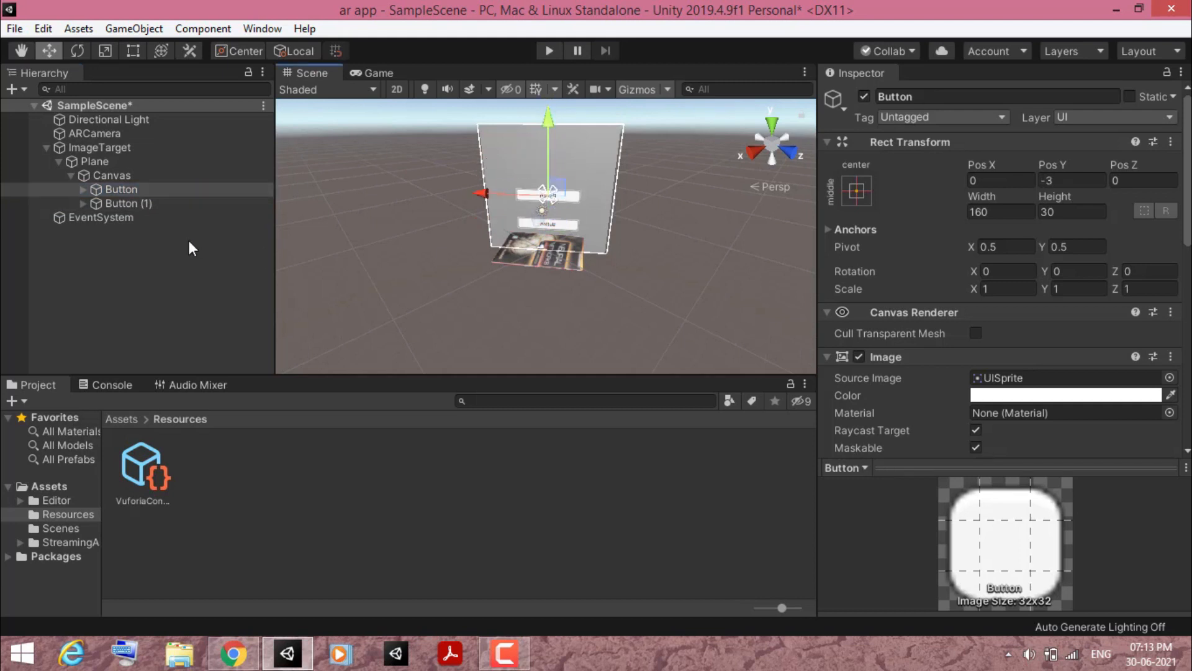
# - Scale up both buttons together so they span most of the Plane's width
pyautogui.click(156, 203)
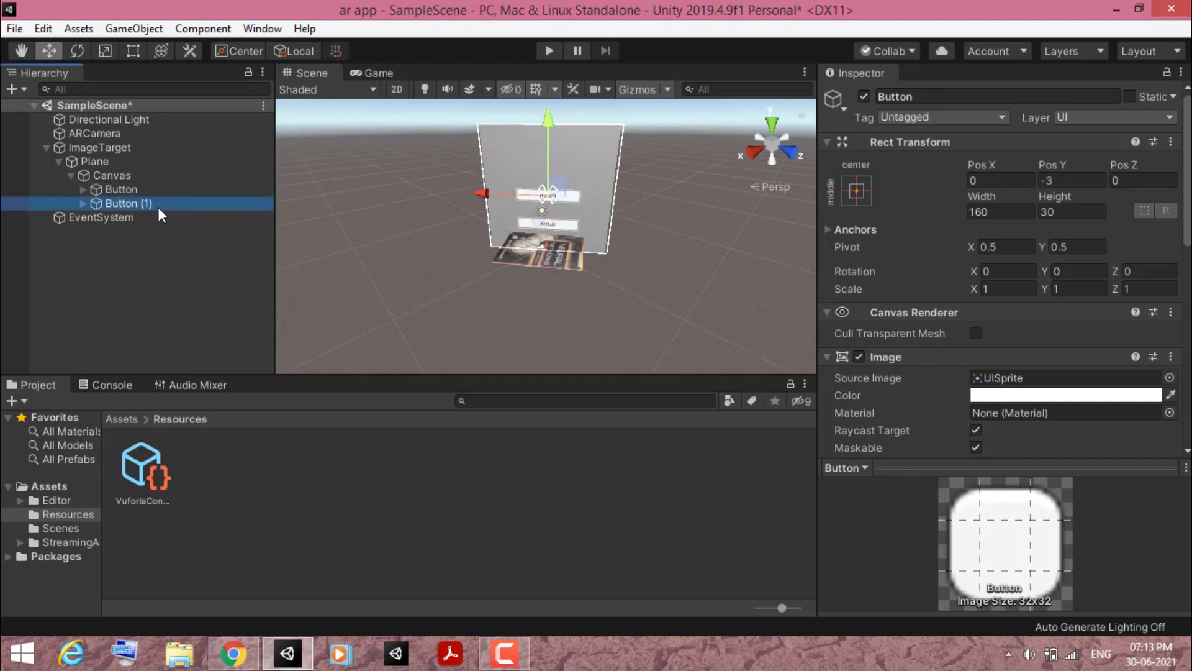
pyautogui.click(105, 51)
pyautogui.moveTo(550, 226); pyautogui.dragTo(593, 218)
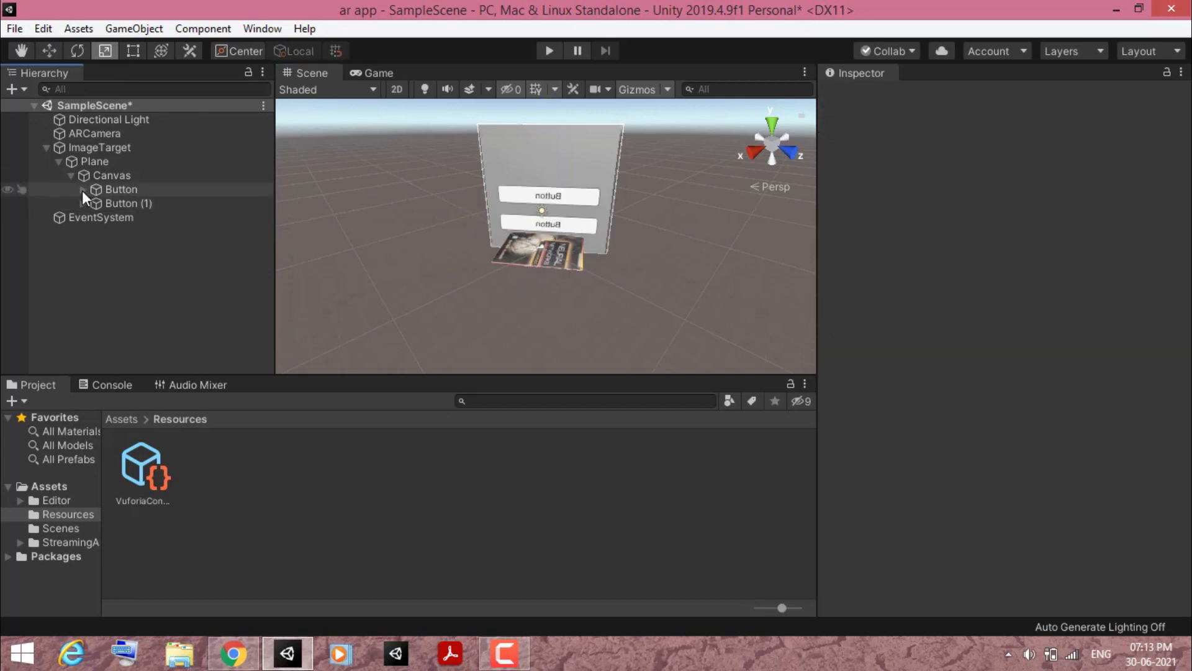
# - Change the label text of the first Button on the Canvas to "Light ON"
pyautogui.click(82, 192)
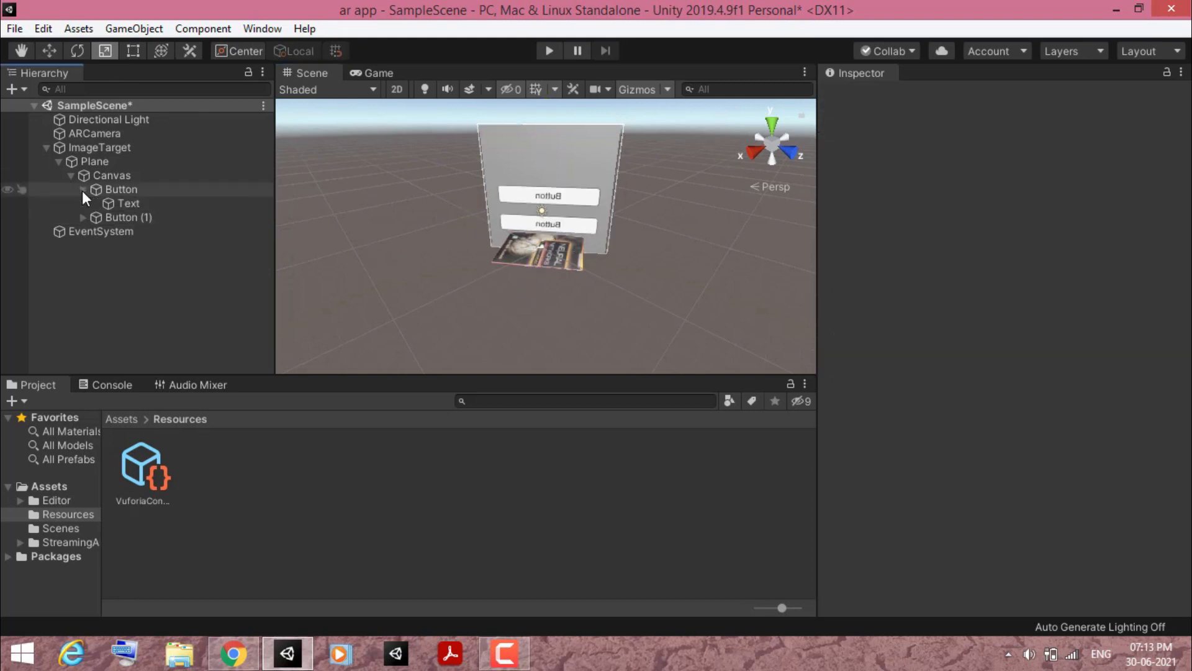
pyautogui.click(118, 202)
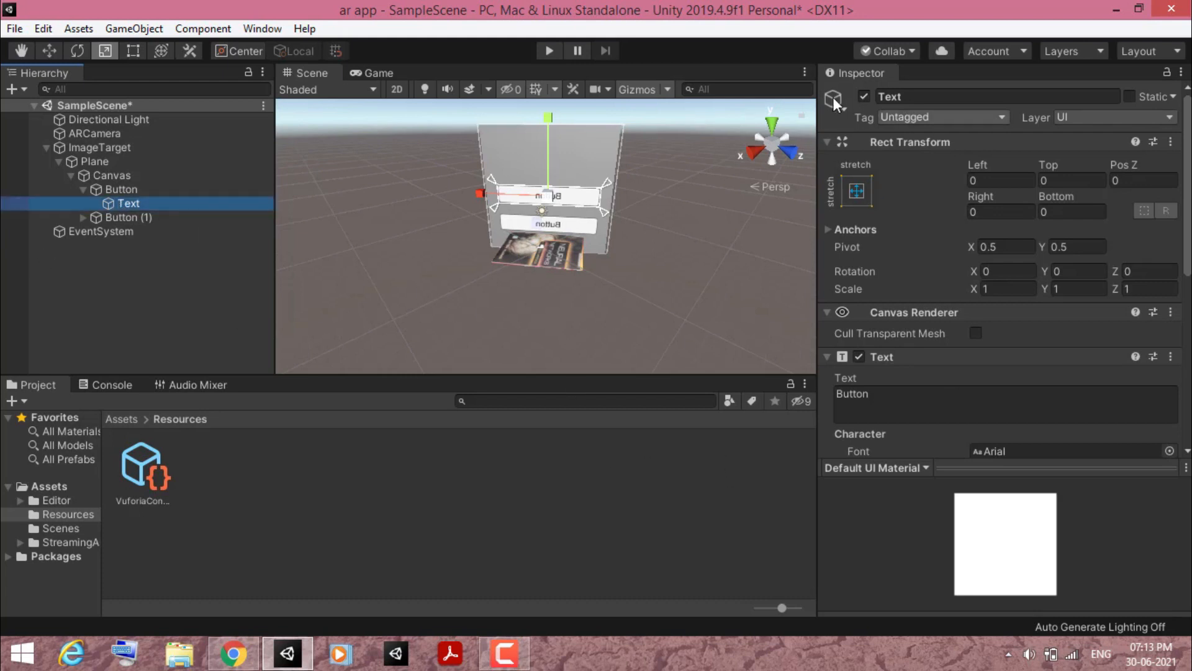
pyautogui.click(887, 400)
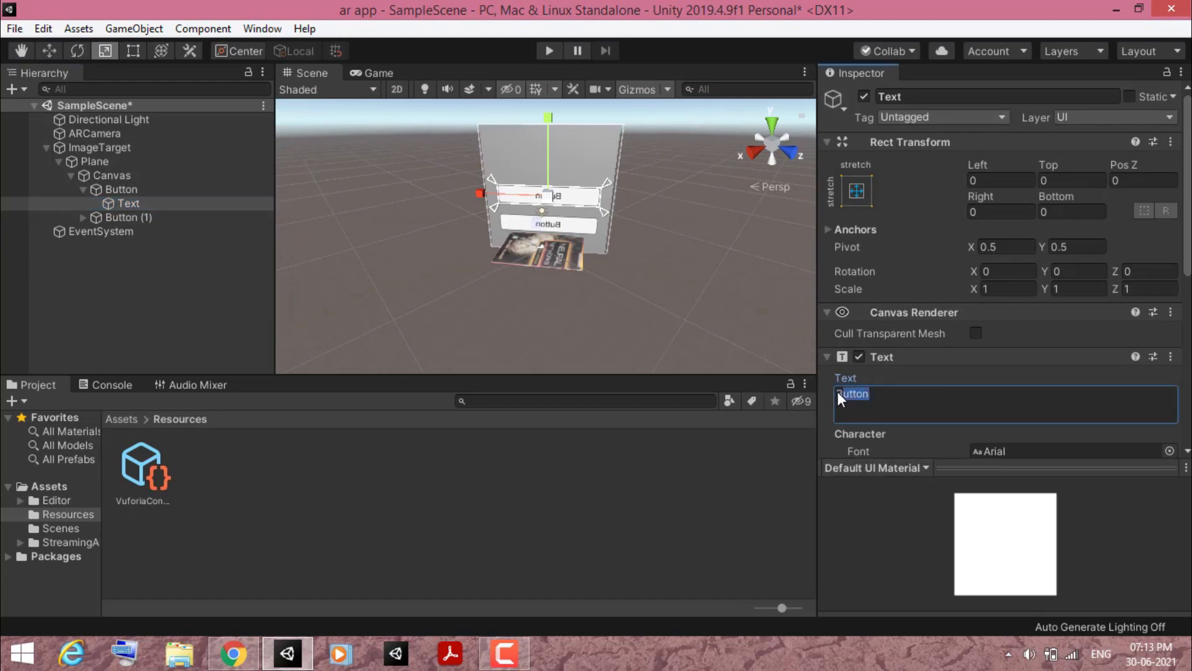
pyautogui.press('BackSpace')
pyautogui.write('Light ON')
# - Change the label text of Button (1) to "Light off"
pyautogui.click(140, 219)
pyautogui.click(82, 217)
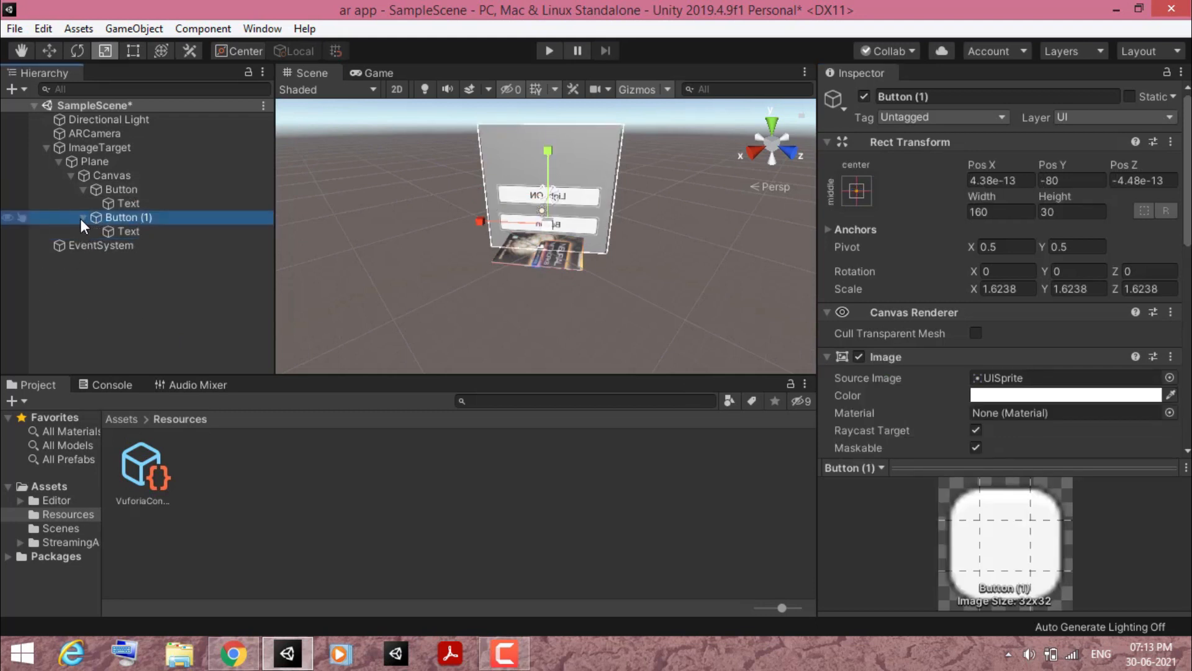
pyautogui.click(118, 230)
pyautogui.click(866, 398)
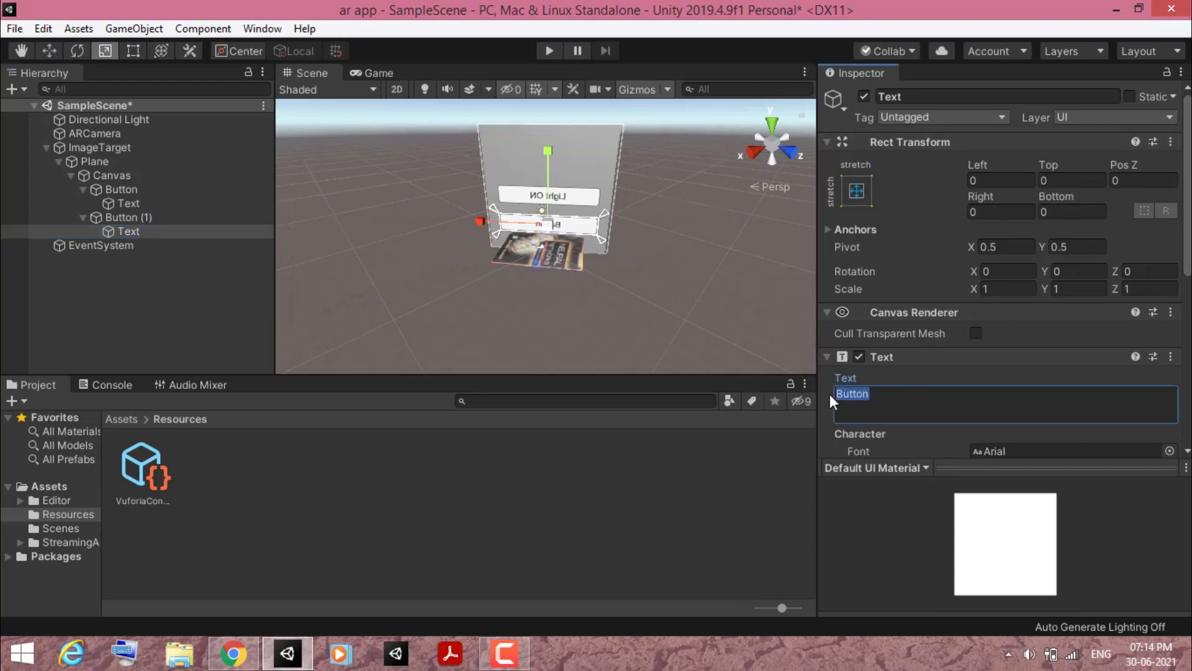
pyautogui.write('Light off')
pyautogui.click(606, 332)
# - Rotate the Light ON text about -179° around Y and turn the Light off text the same way so both labels read unmirrored
pyautogui.click(129, 203)
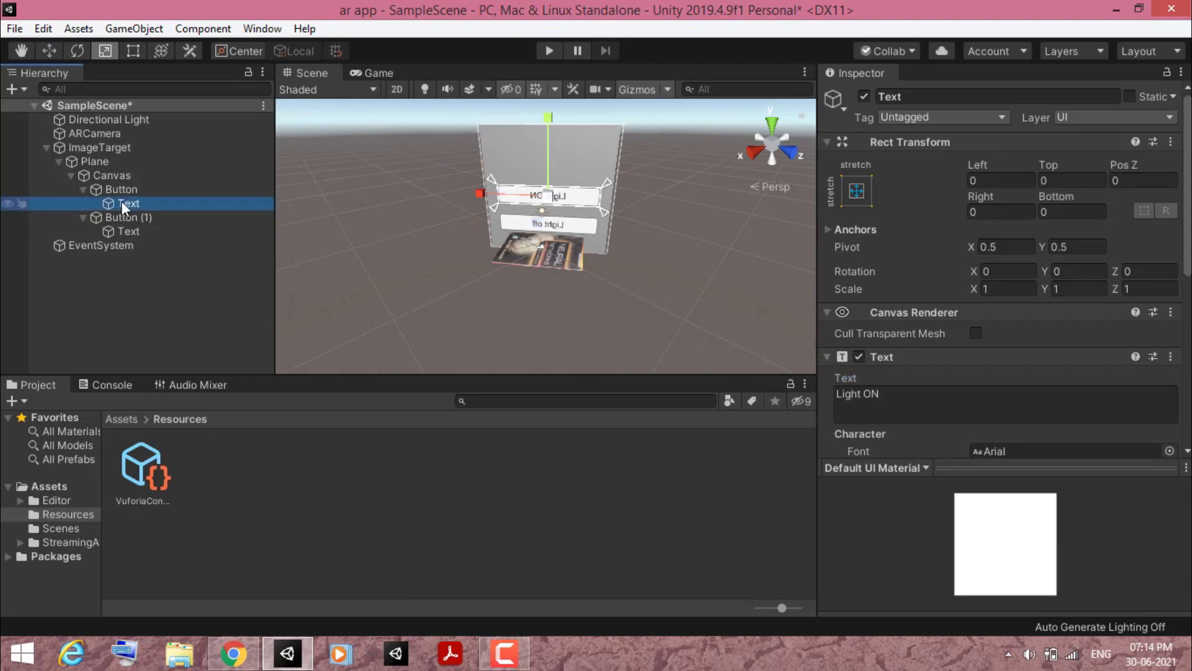
pyautogui.click(85, 55)
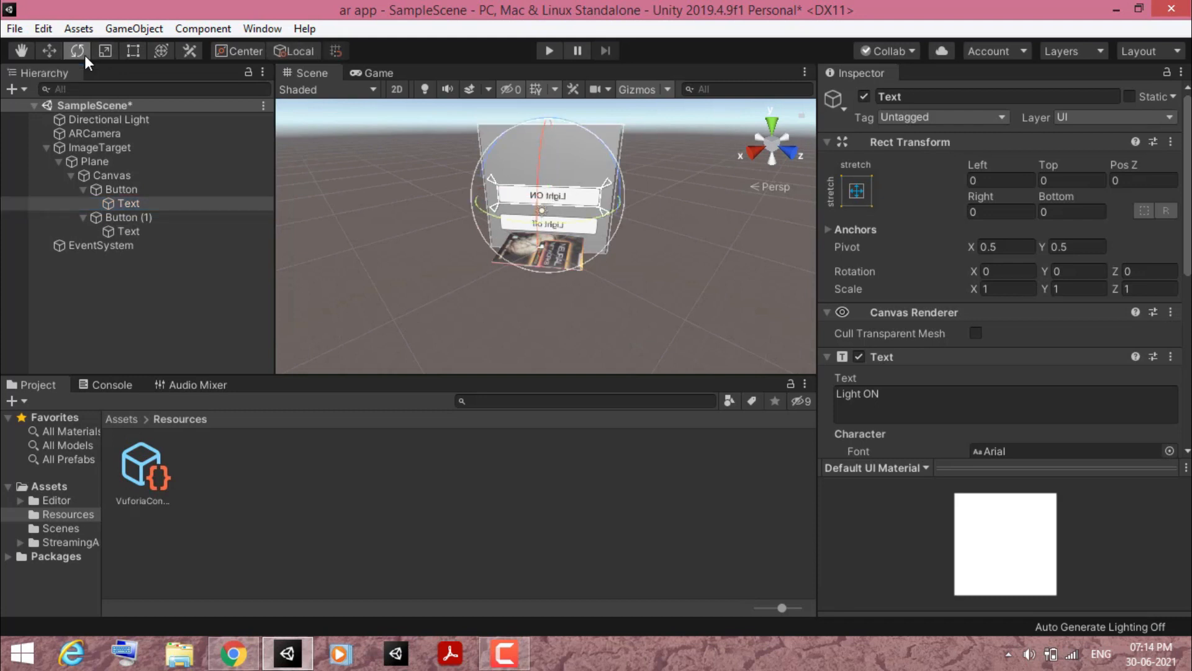
pyautogui.moveTo(491, 216); pyautogui.dragTo(844, 207)
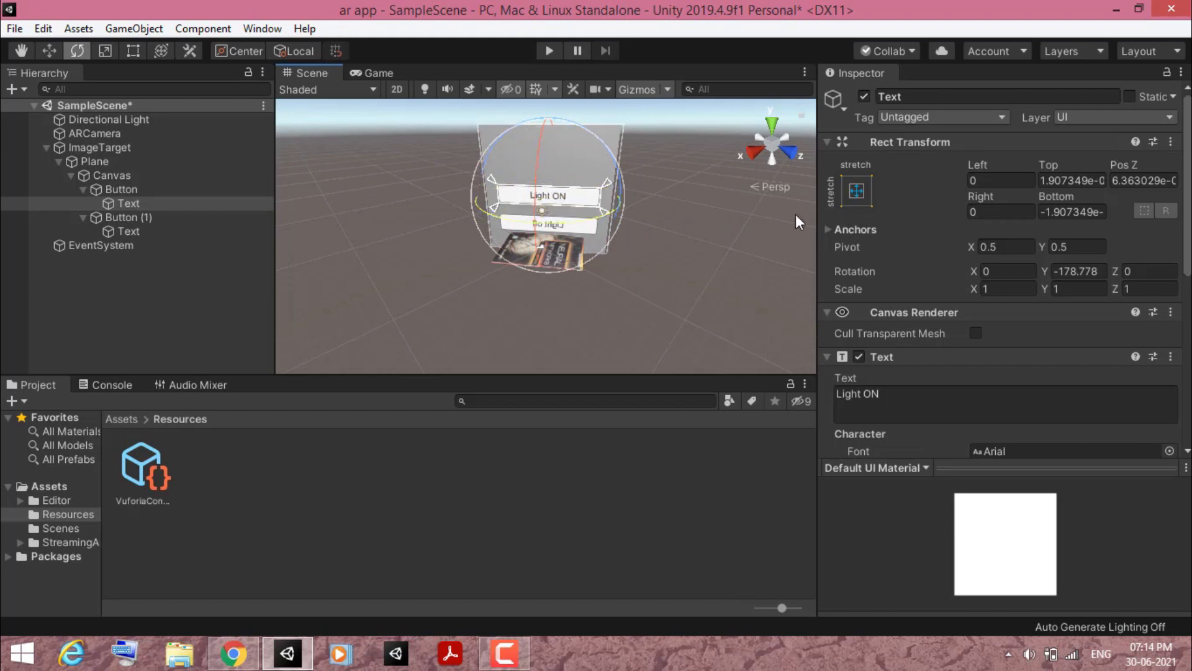
pyautogui.click(133, 231)
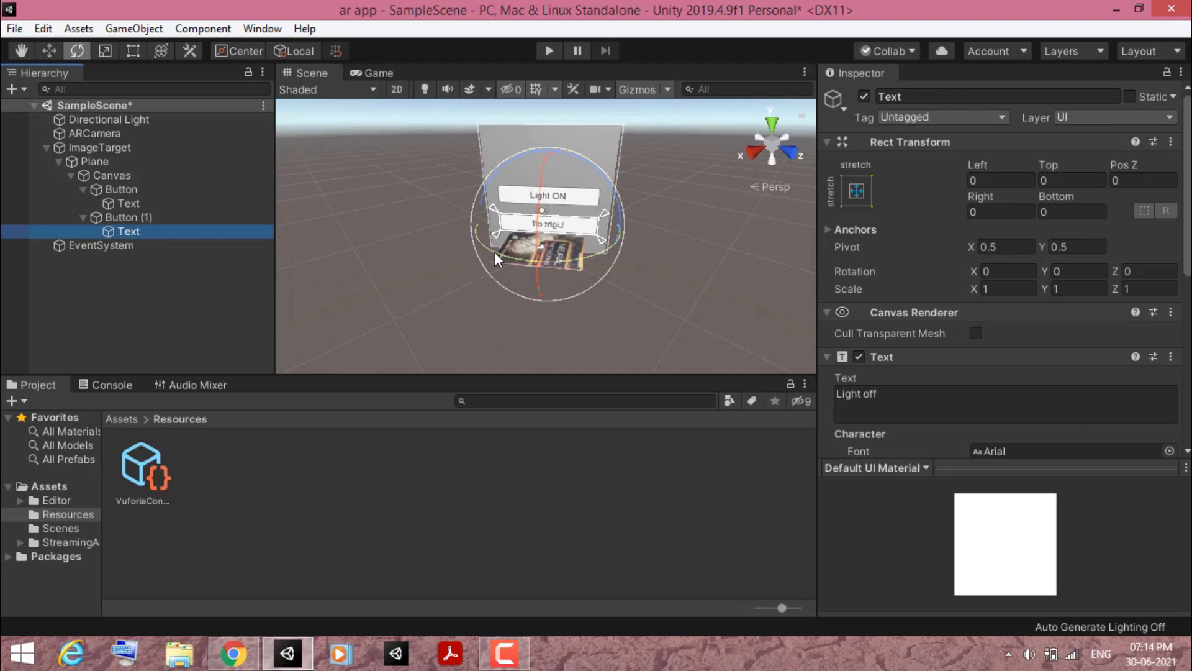
pyautogui.moveTo(517, 259); pyautogui.dragTo(1052, 217)
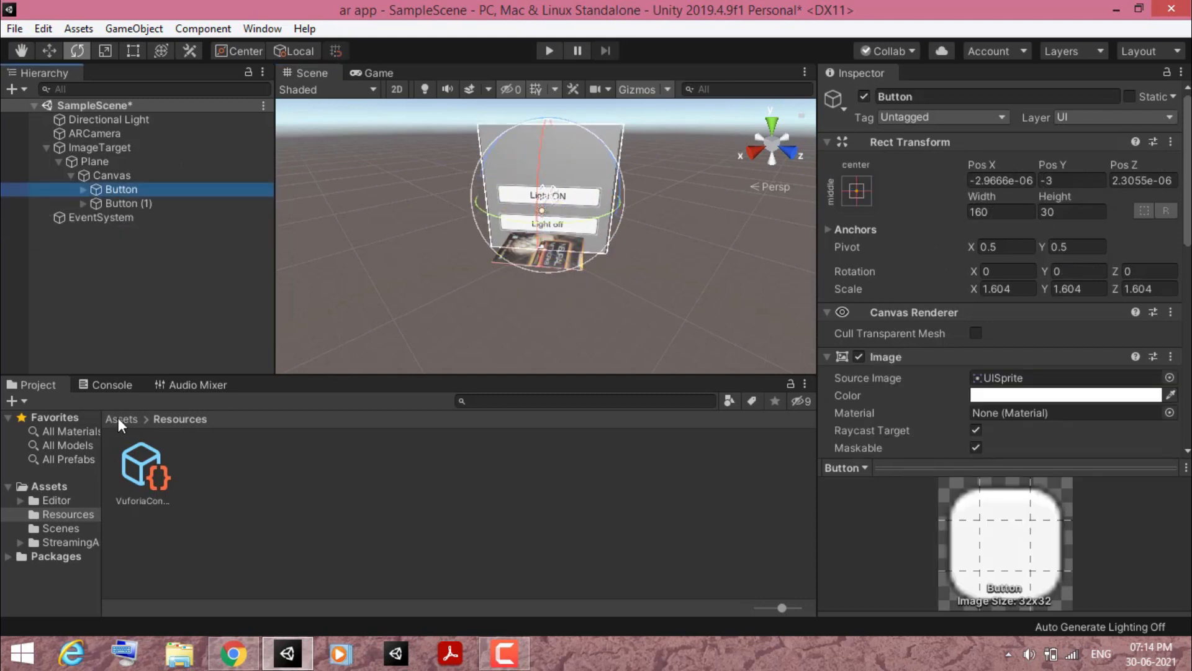
# - Create a C# script named ControlButton in the root Assets folder
pyautogui.click(120, 419)
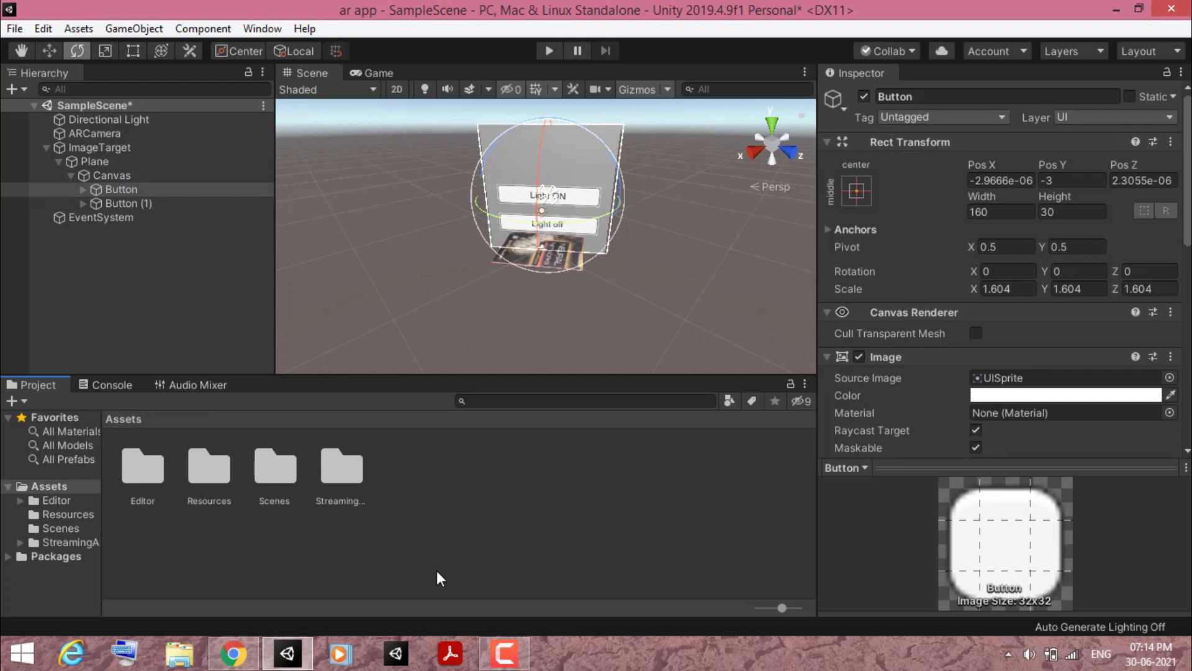
pyautogui.click(407, 501)
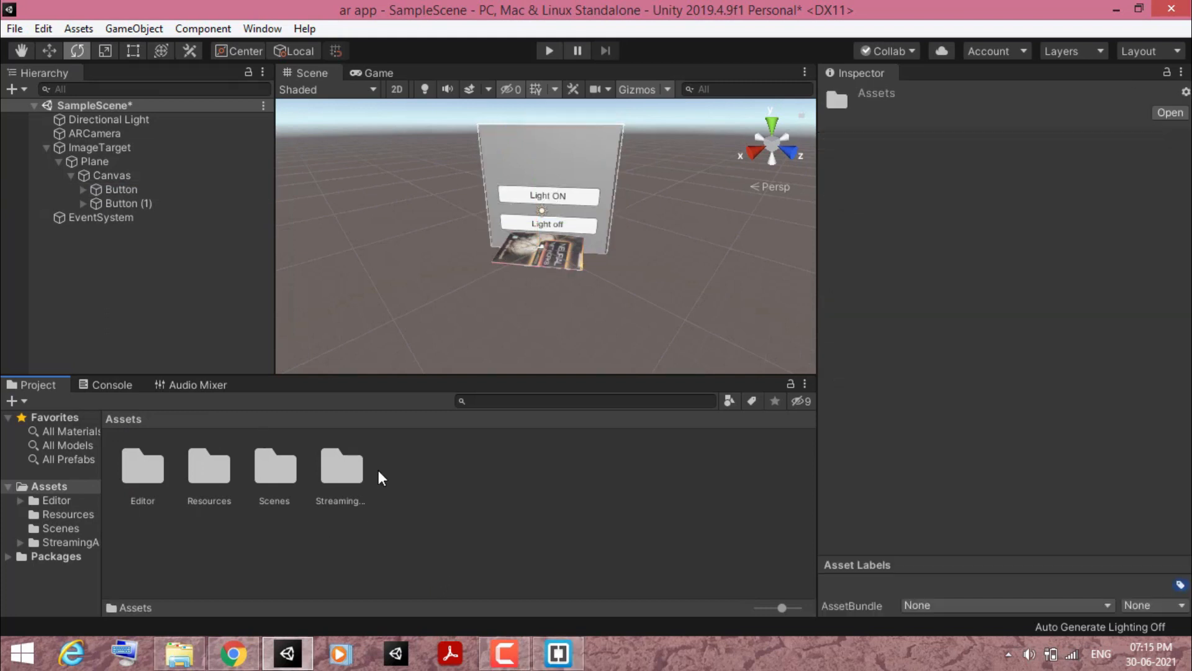
pyautogui.rightClick(437, 491)
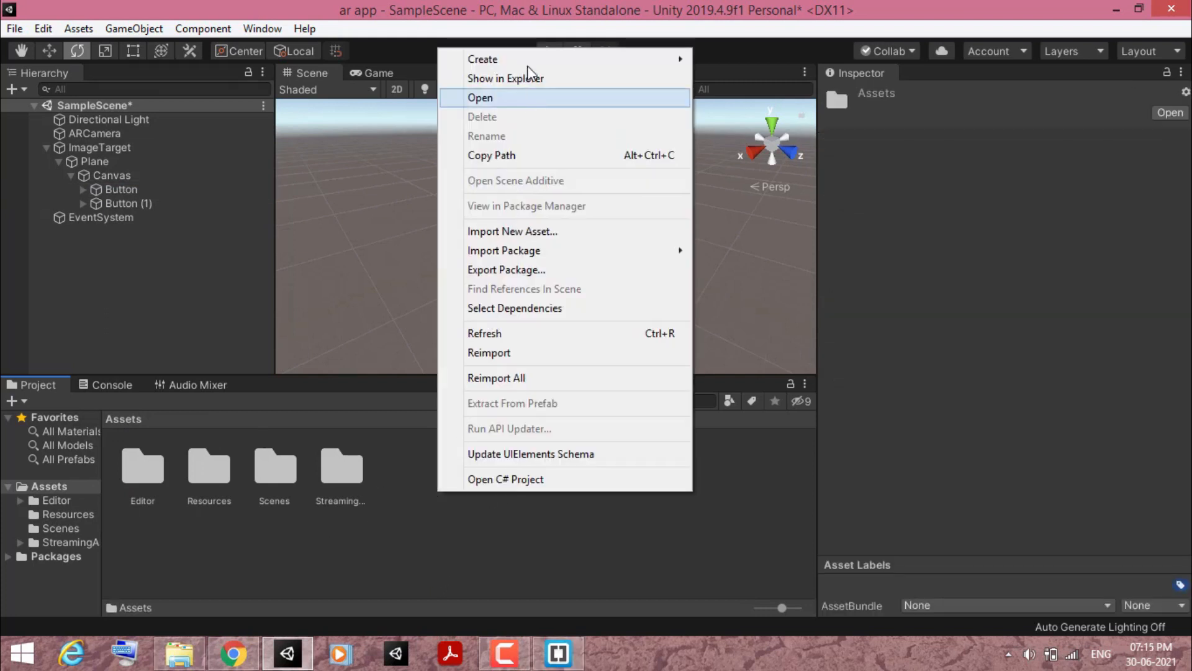
pyautogui.moveTo(528, 59)
pyautogui.click(805, 74)
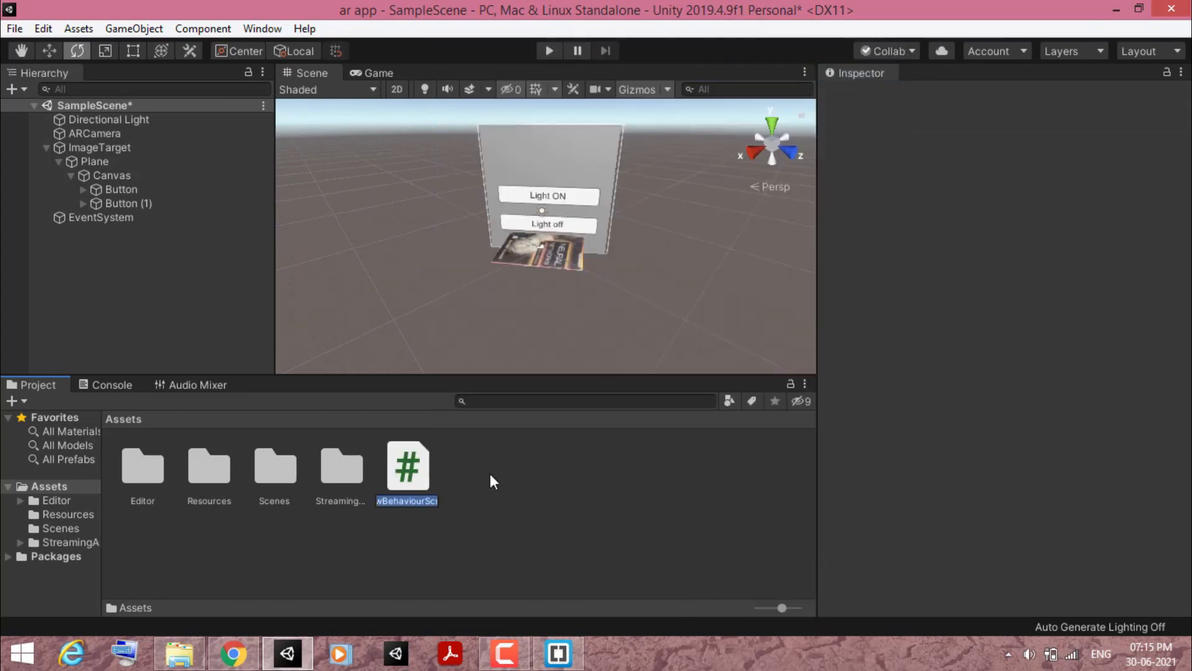
pyautogui.write('ControlButton')
pyautogui.press('Return')
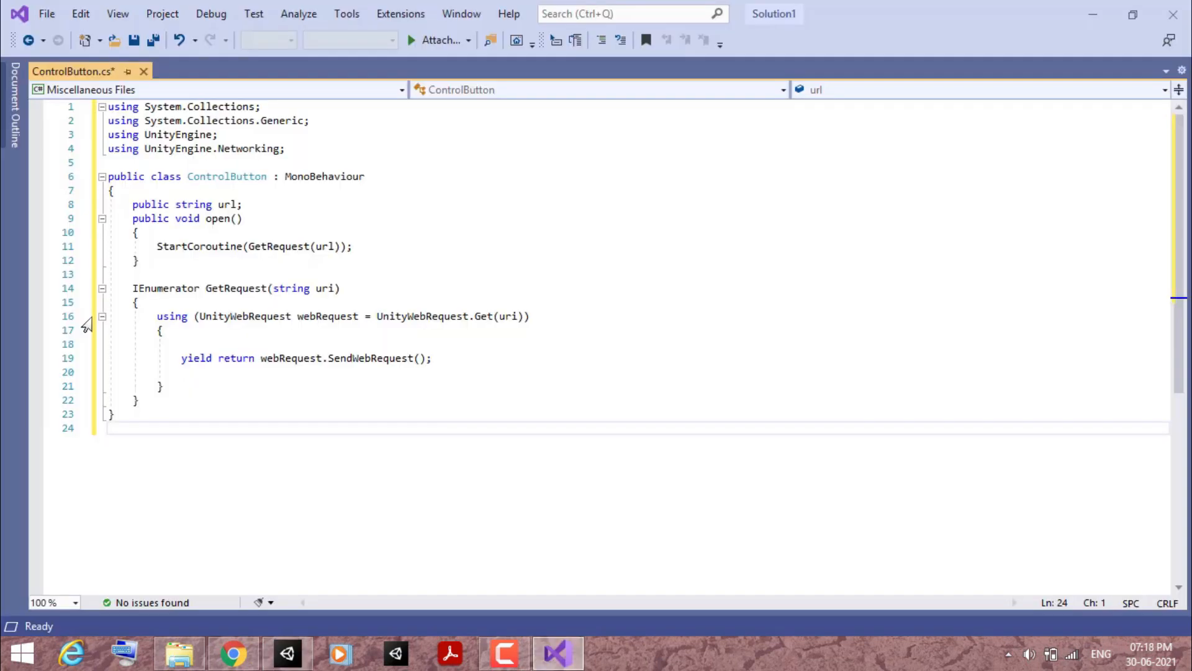
# - Save the ControlButton.cs code and return to the Unity editor
pyautogui.click(132, 203)
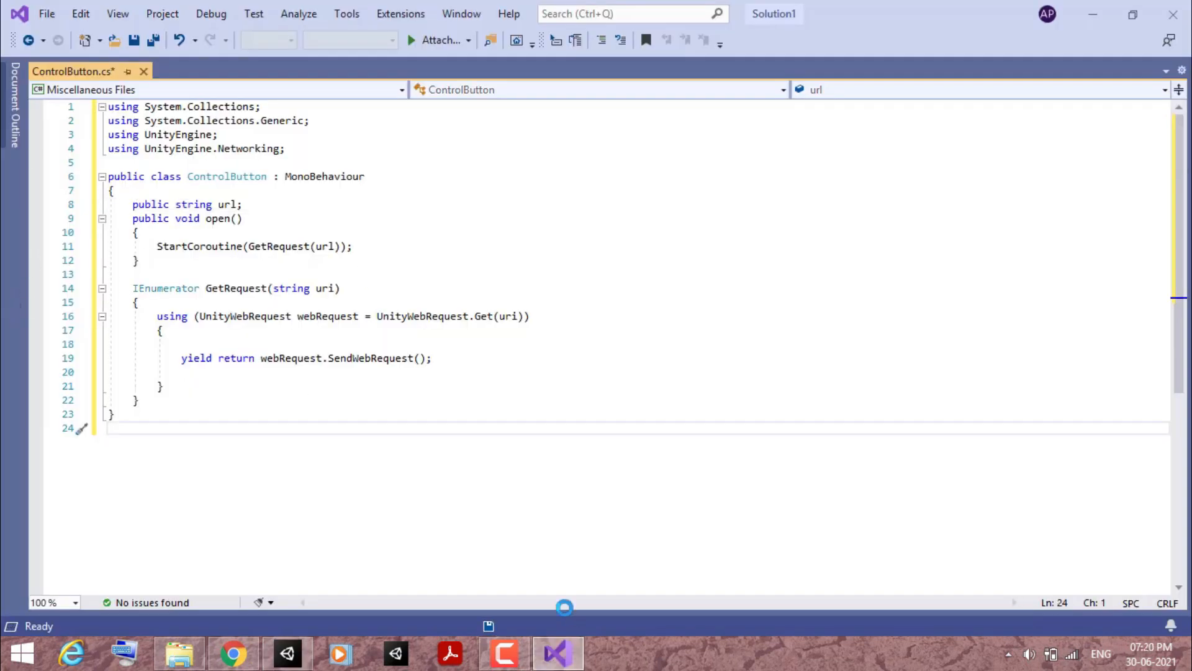
pyautogui.hotkey('ctrl', 's')
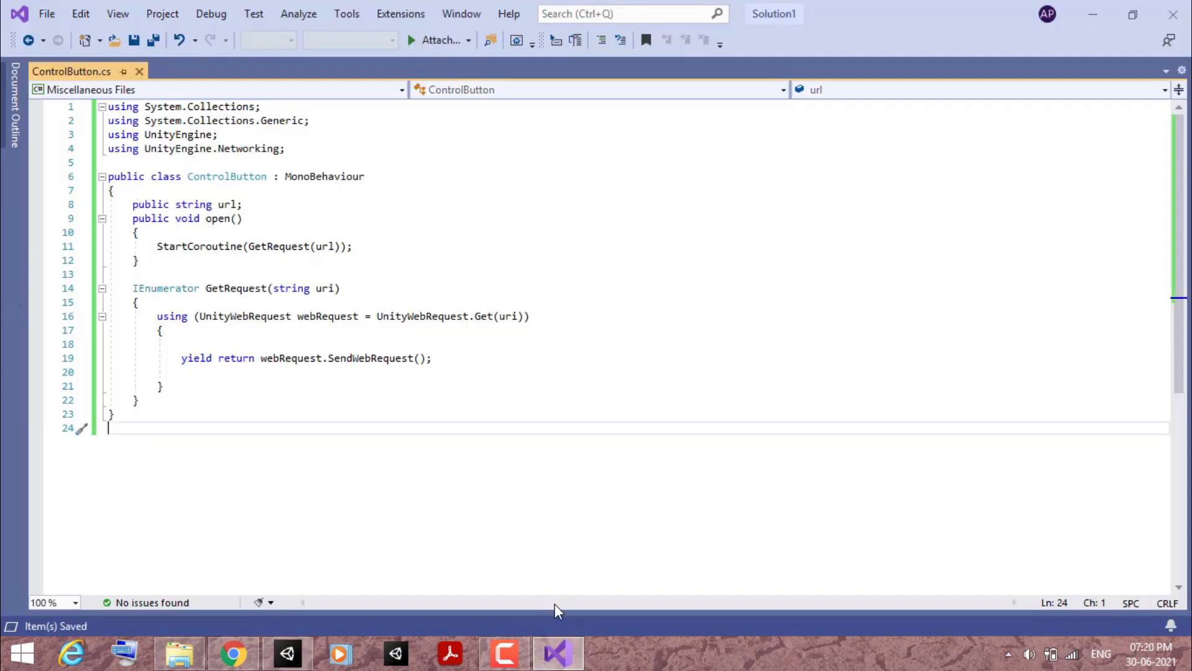
pyautogui.click(1099, 8)
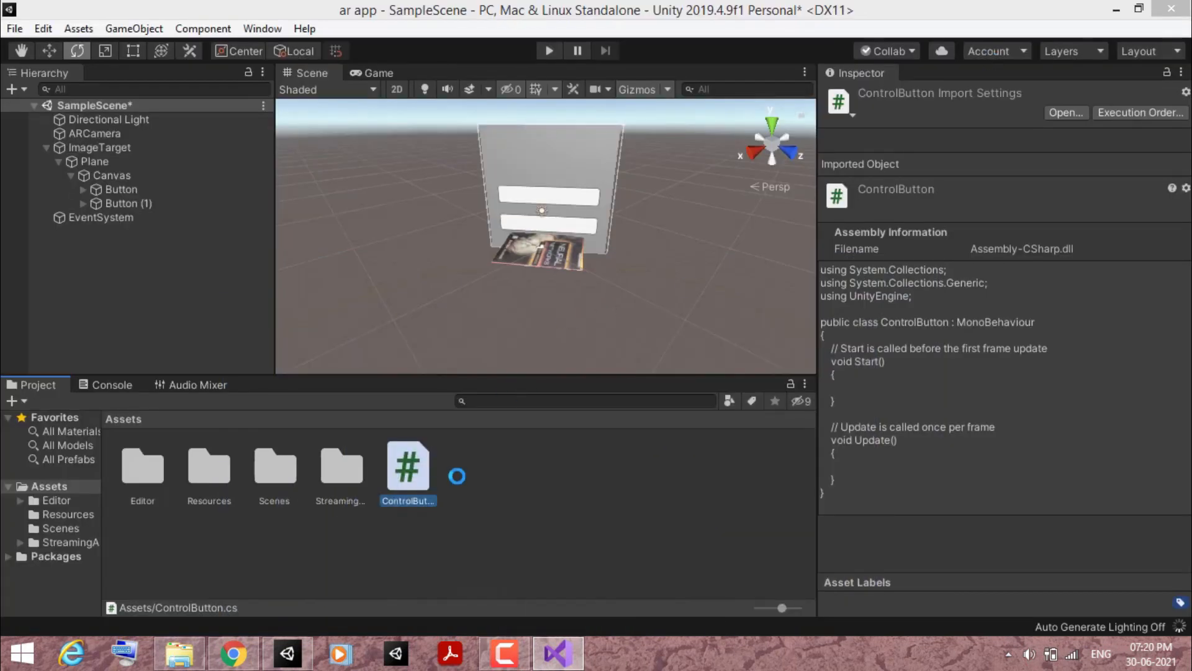
# - Attach the ControlButton script to both Button and Button (1), and check the added component on the first one
pyautogui.moveTo(410, 480); pyautogui.dragTo(121, 191)
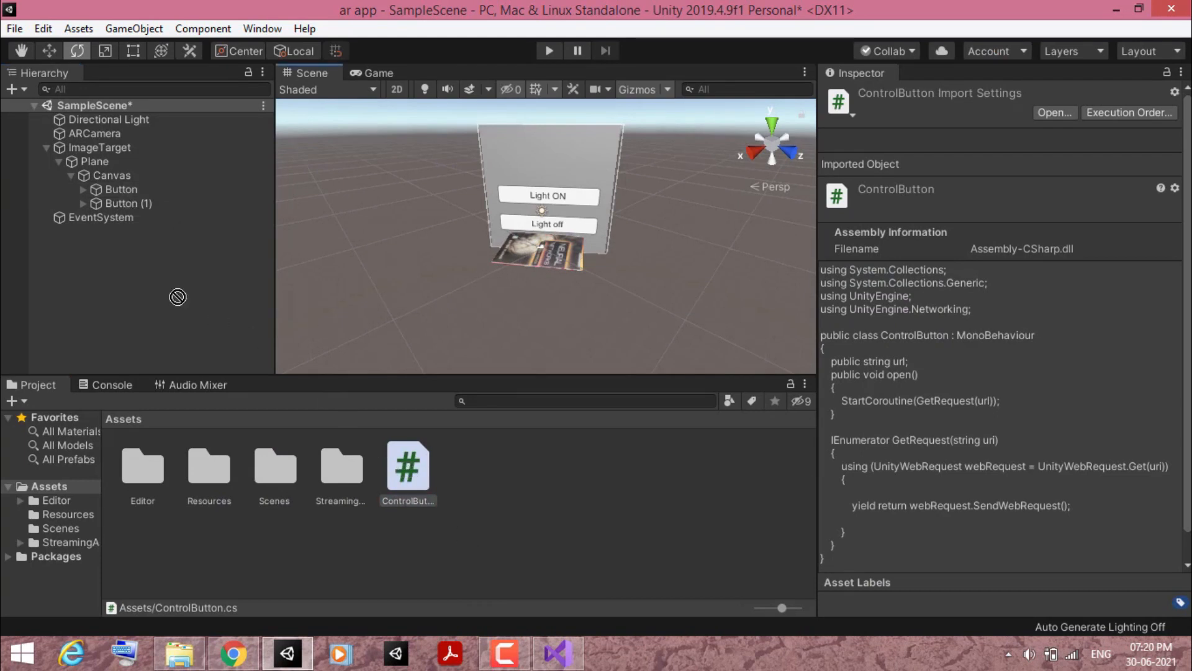
pyautogui.moveTo(147, 207); pyautogui.dragTo(149, 202)
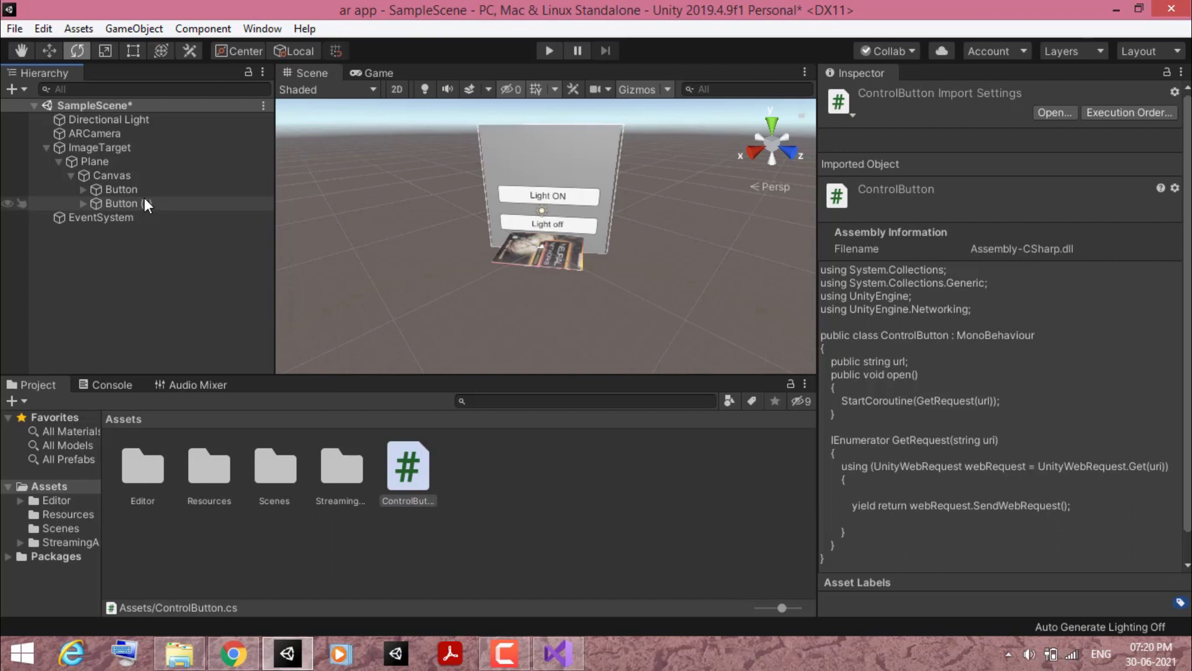
pyautogui.click(144, 192)
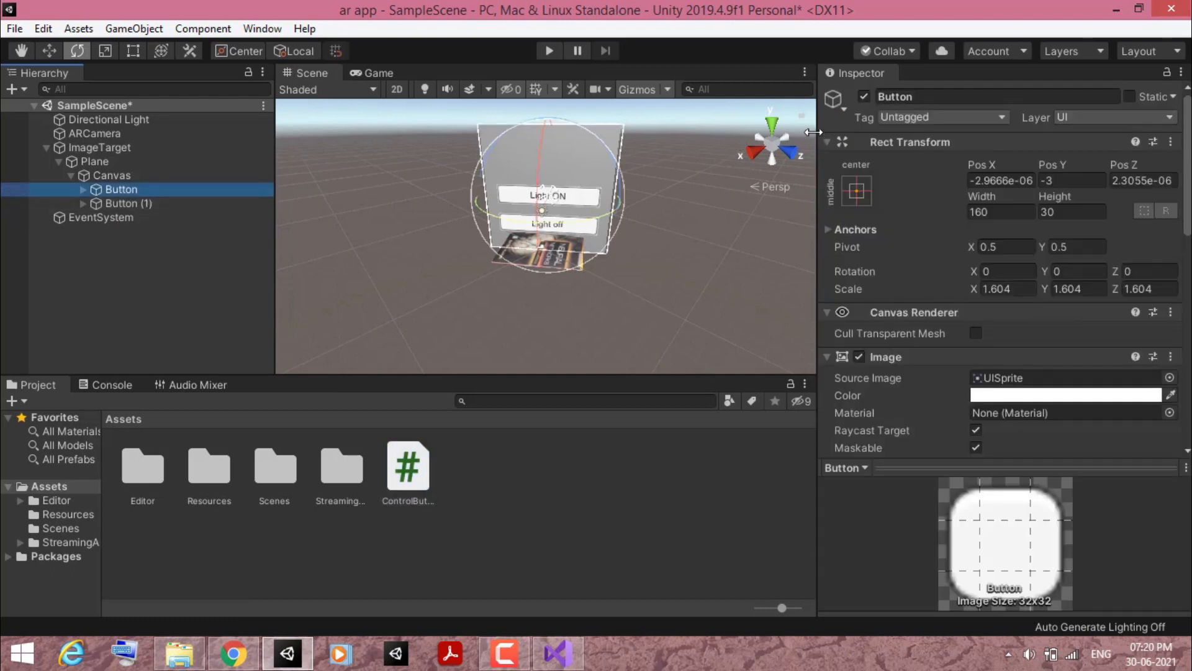
pyautogui.scroll(-5, 959, 354)
pyautogui.scroll(-5, 950, 357)
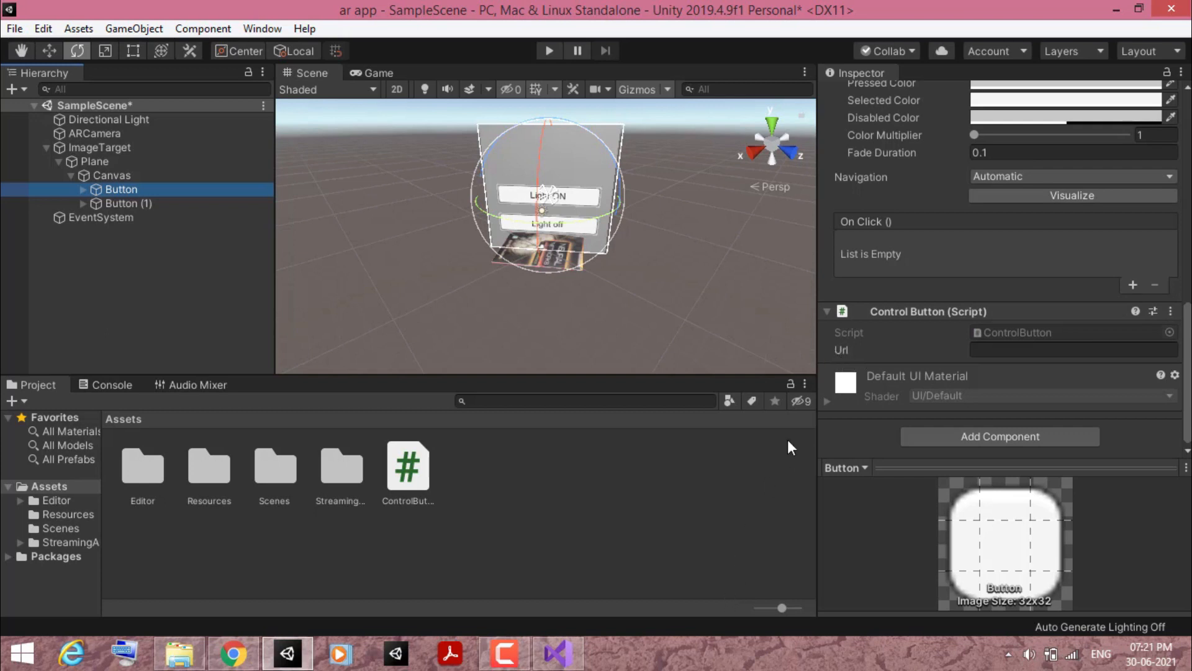
# - Examine the public url variable in the ControlButton script and the matching Url field on the first Button
pyautogui.click(408, 467)
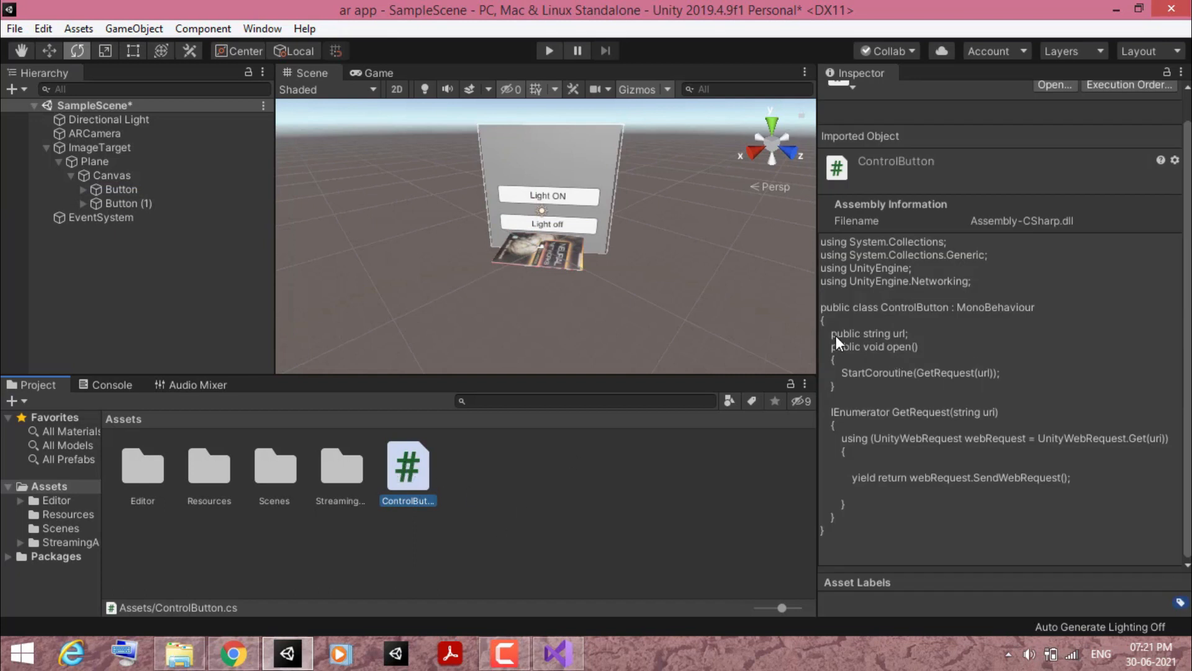
pyautogui.click(887, 339)
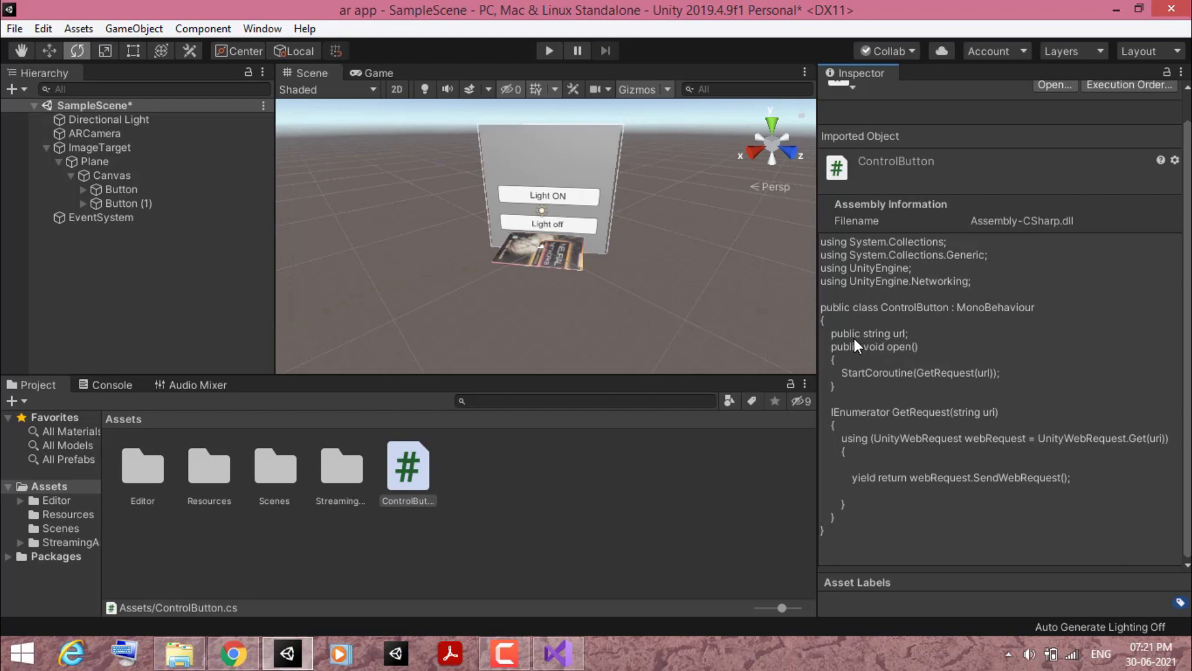
pyautogui.click(162, 188)
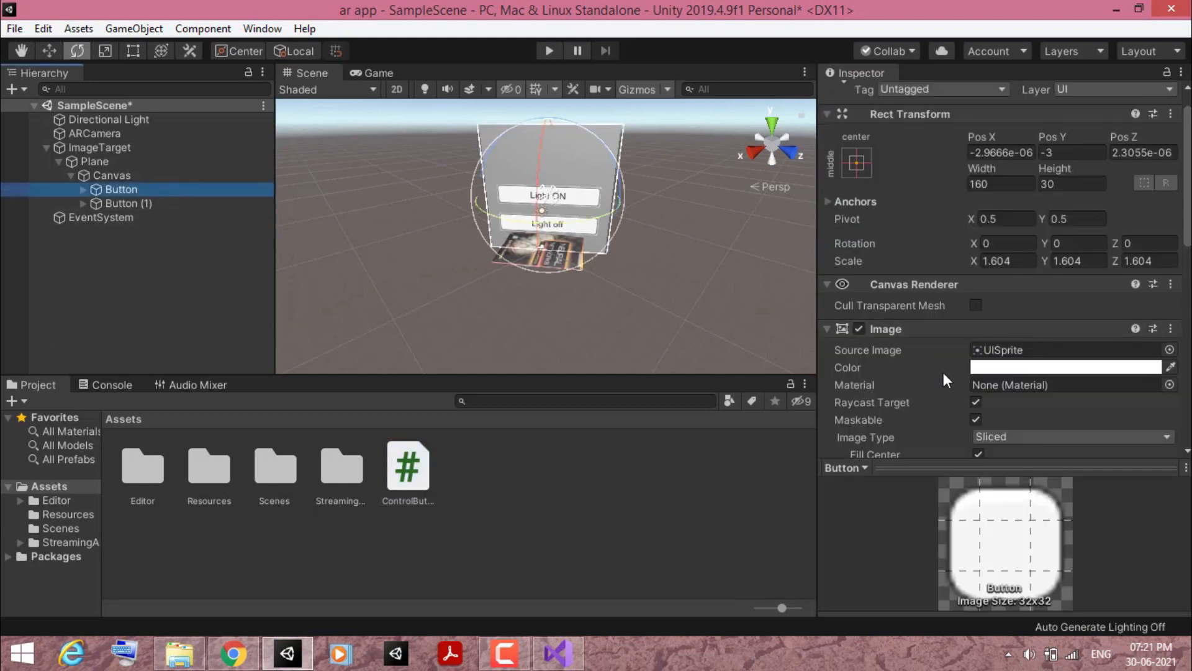
pyautogui.scroll(-6, 956, 364)
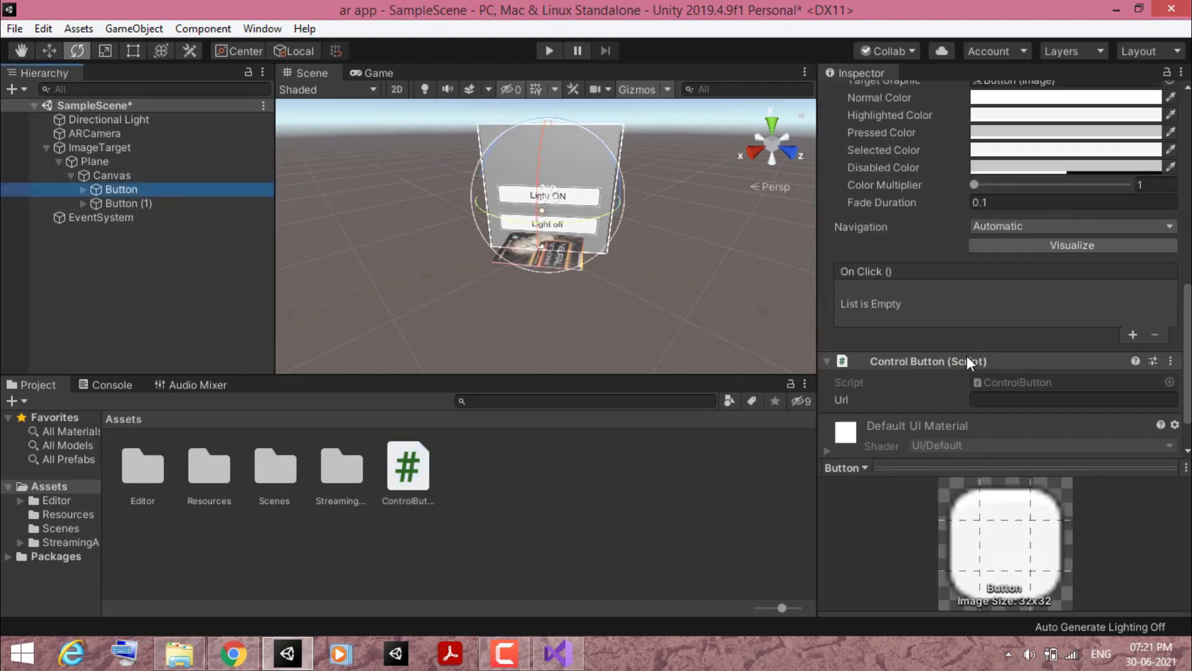
pyautogui.click(1001, 399)
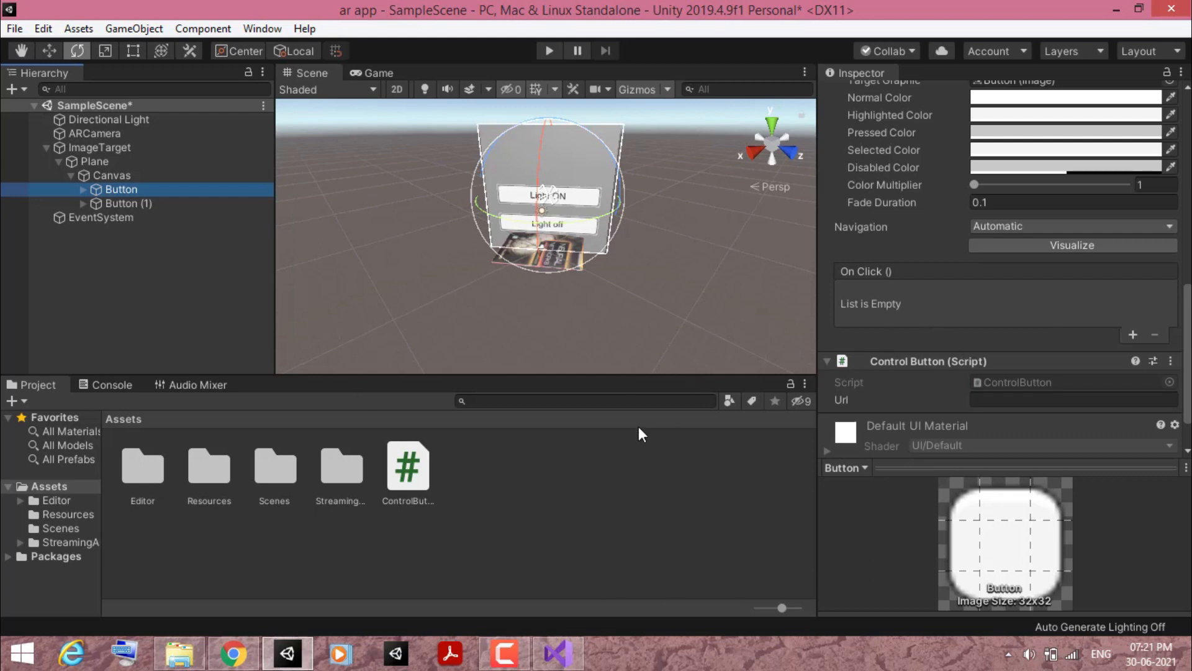
# - Add an On Click entry to the first Button that targets Button itself and calls ControlButton.open
pyautogui.click(110, 189)
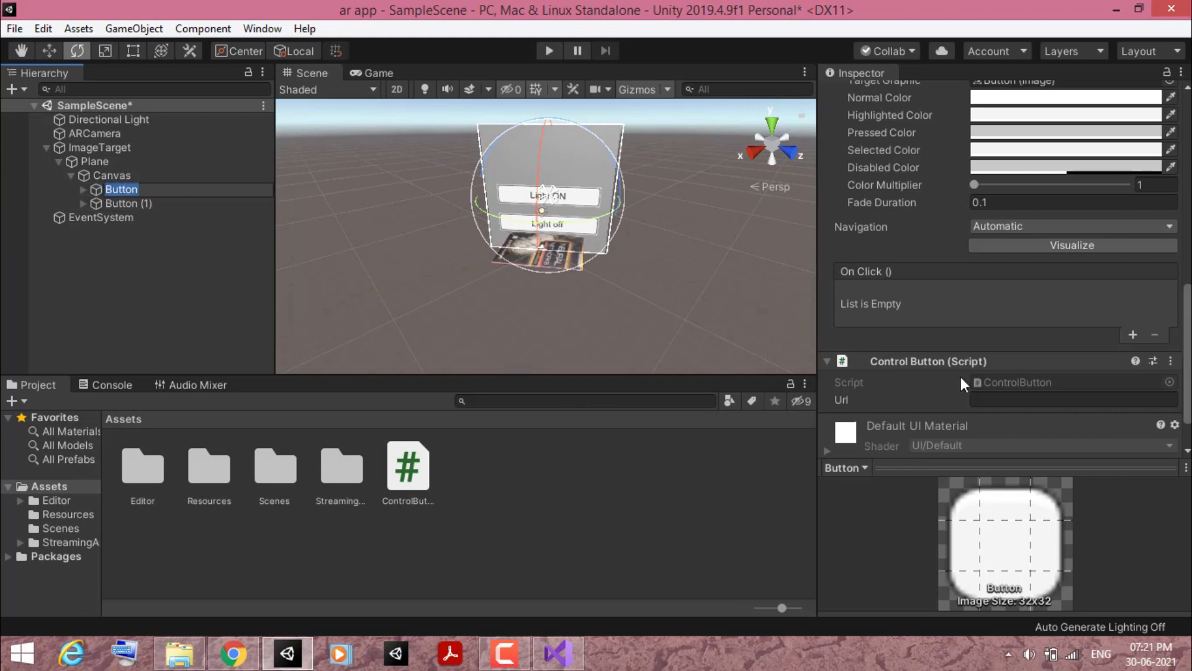
pyautogui.click(1133, 335)
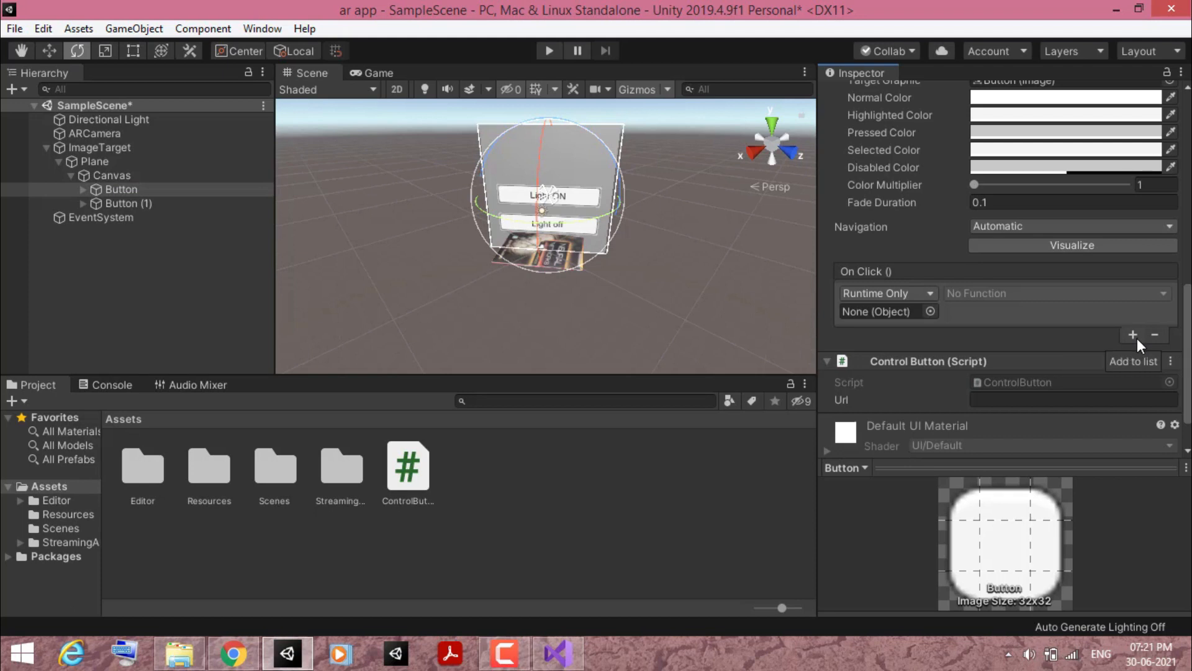
pyautogui.moveTo(120, 188); pyautogui.dragTo(880, 308)
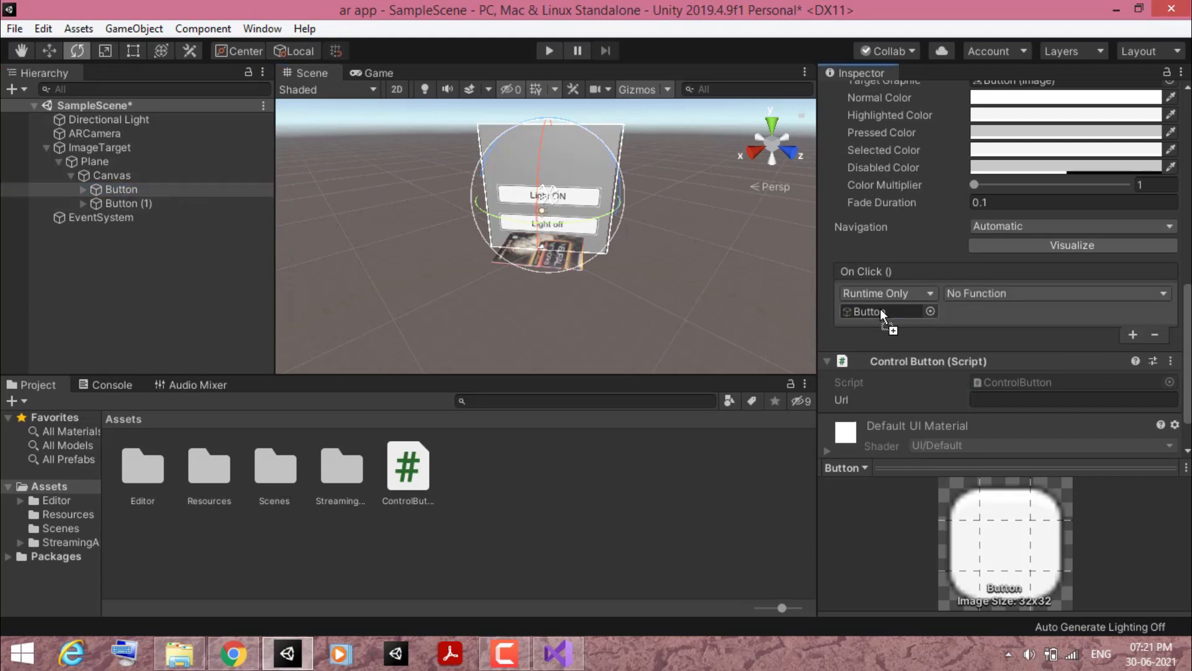
pyautogui.click(1060, 292)
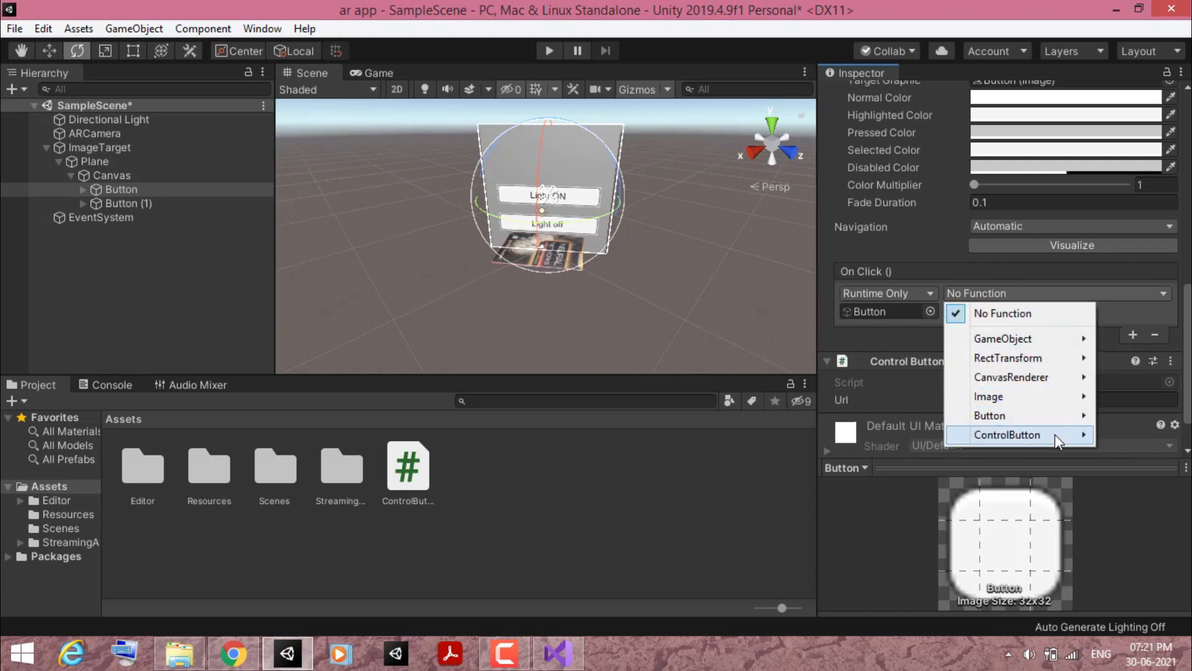
pyautogui.moveTo(1056, 434)
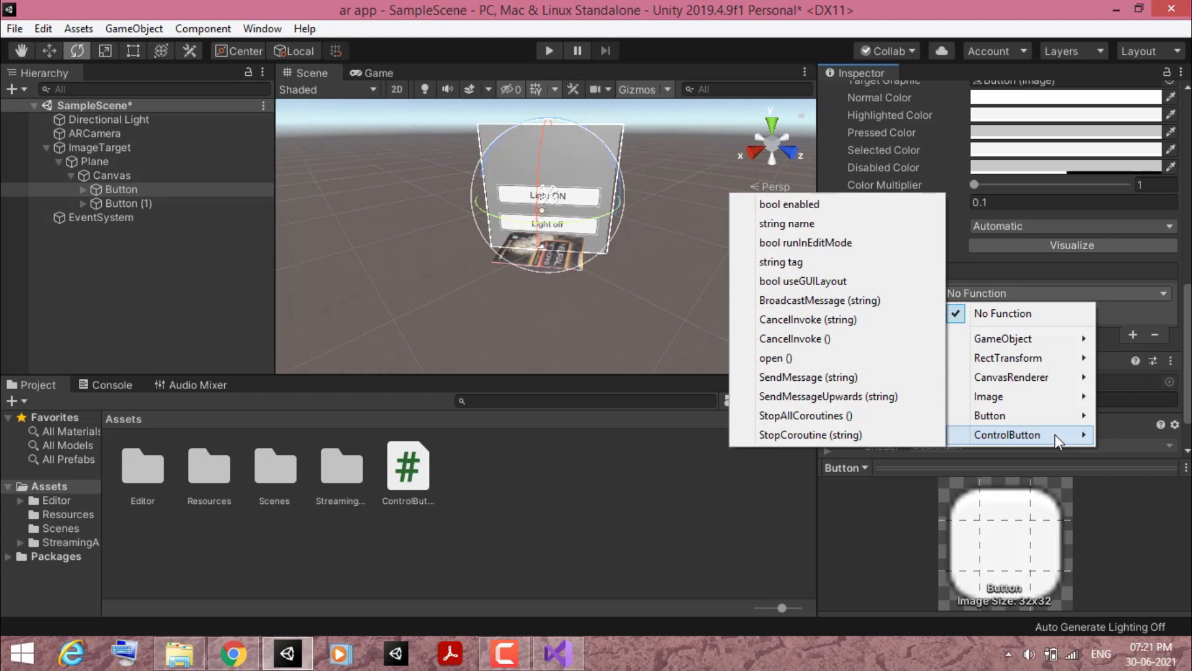
pyautogui.click(773, 359)
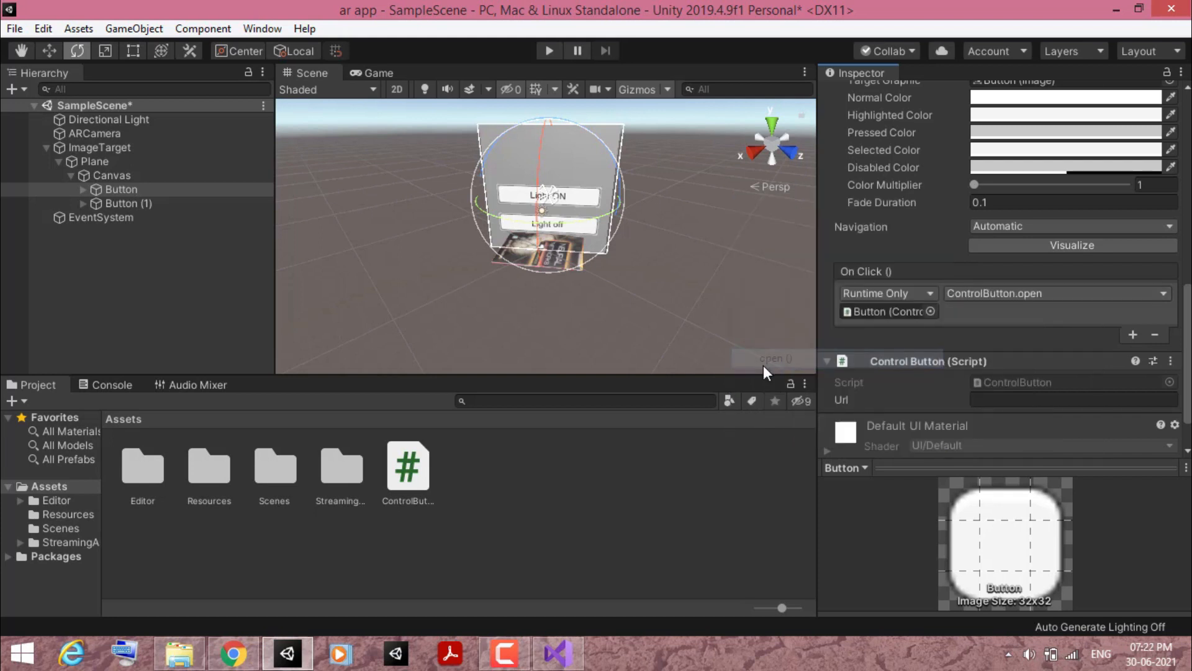
# - Copy the Blynk update URL with its auth token for V2 value=0 from Chrome into the first Button's Url in Unity
pyautogui.scroll(-2, 962, 371)
pyautogui.click(1025, 352)
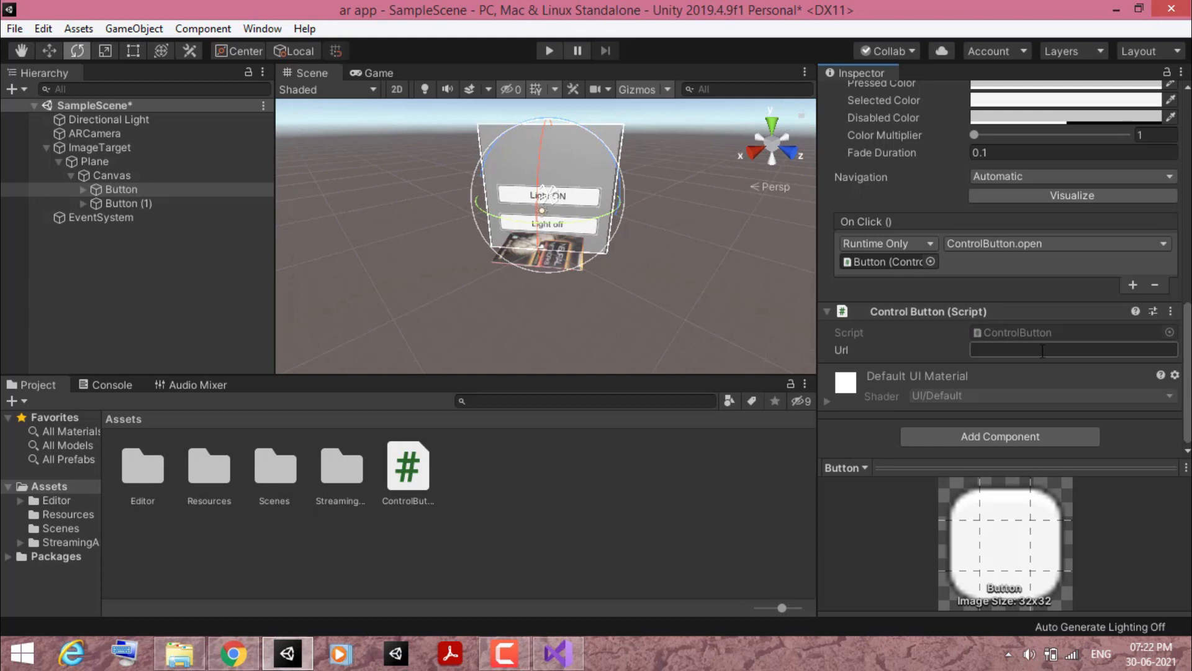
pyautogui.click(248, 641)
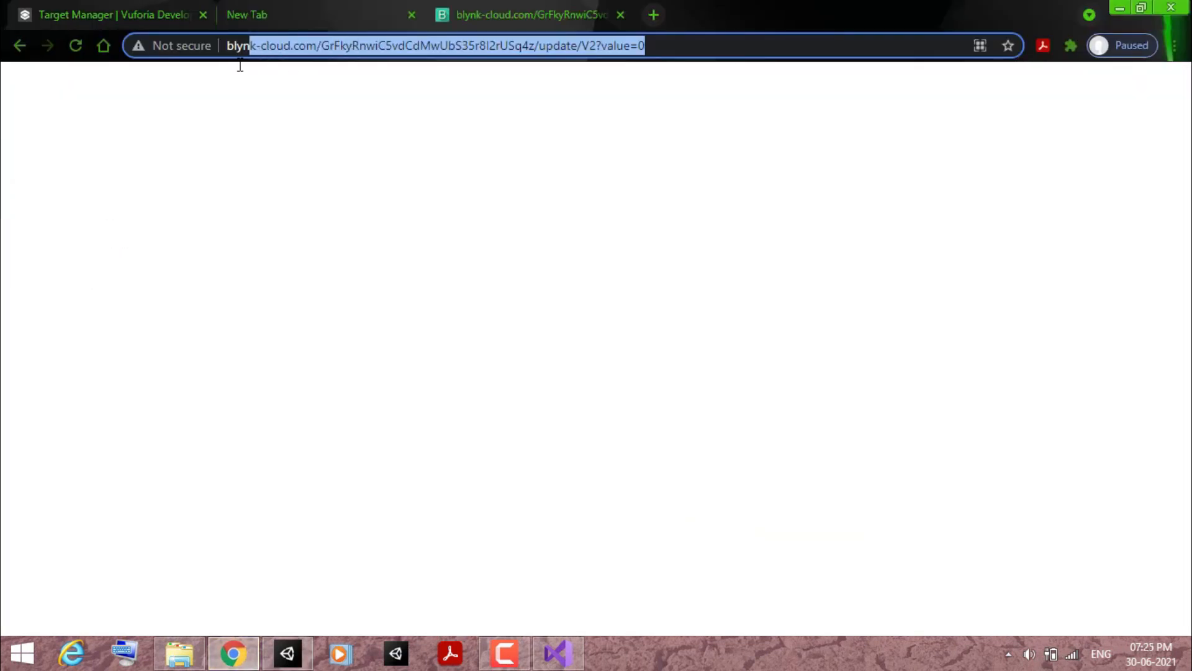
pyautogui.moveTo(240, 61); pyautogui.dragTo(226, 64)
pyautogui.click(283, 655)
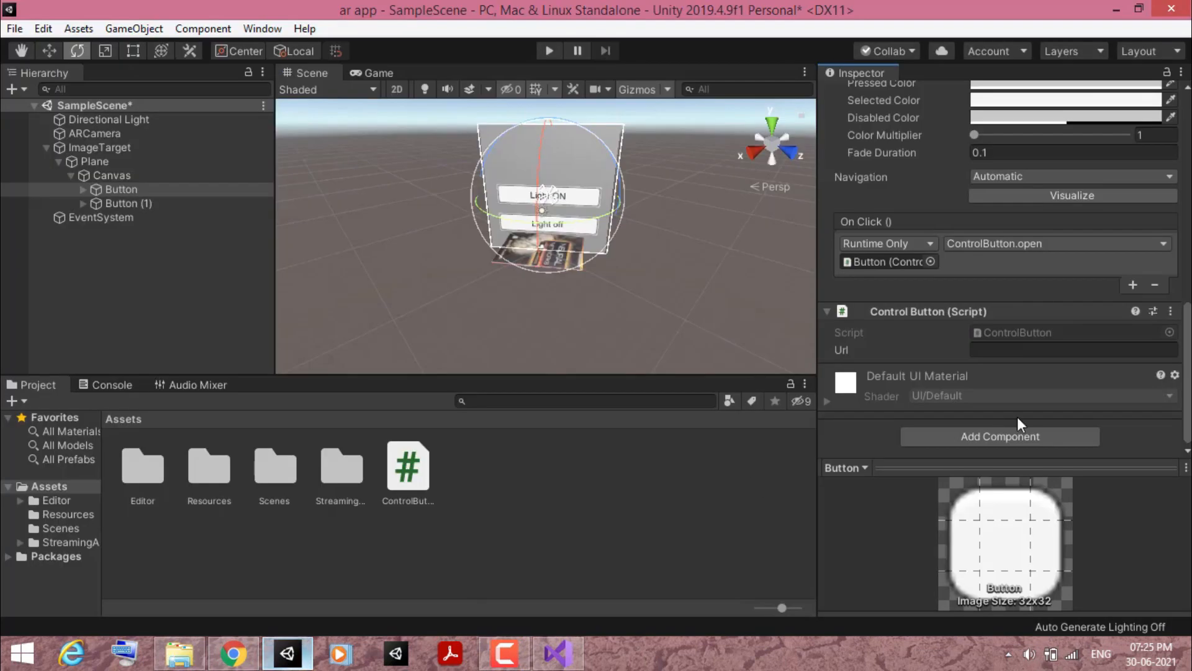
pyautogui.click(1014, 348)
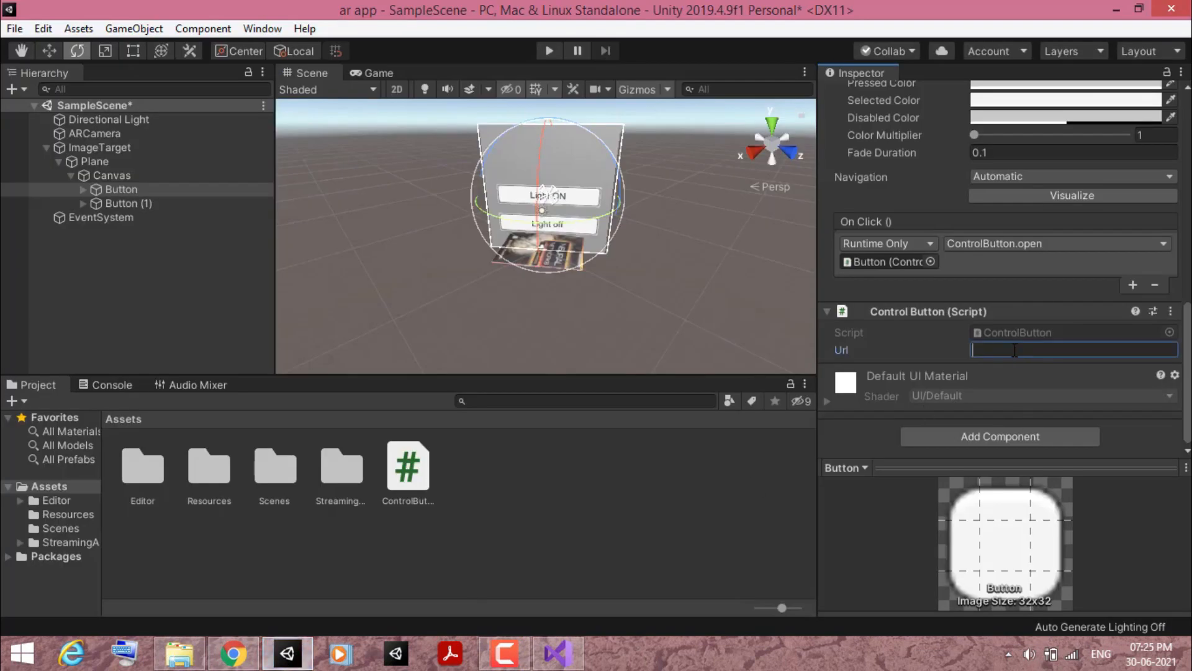
pyautogui.hotkey('ctrl', 'v')
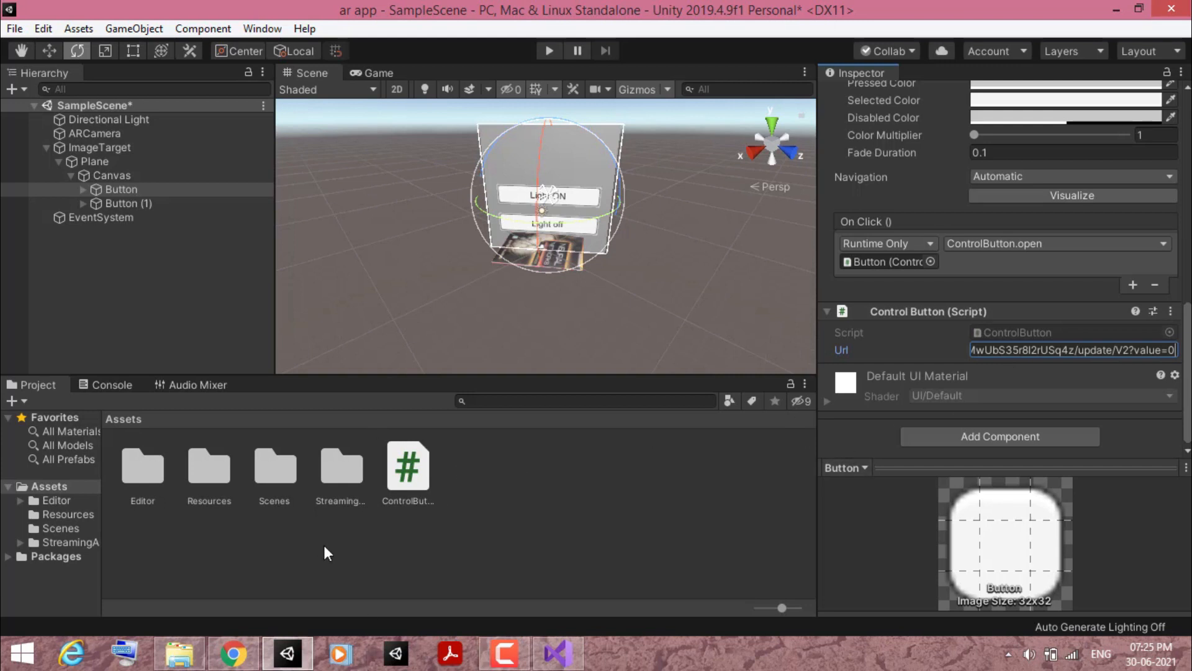
# - Change the Blynk URL in Chrome to value=1 and paste it, auth token included, as Button (1)'s ControlButton Url in Unity
pyautogui.click(232, 653)
pyautogui.write('1')
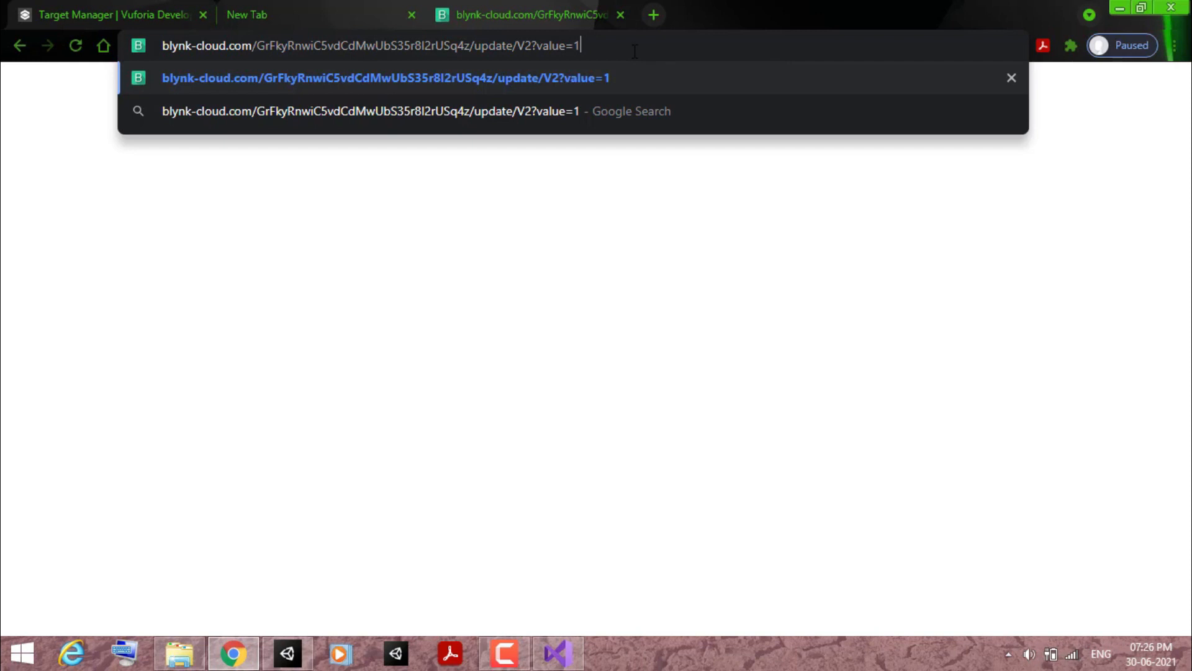
pyautogui.moveTo(633, 49); pyautogui.dragTo(162, 46)
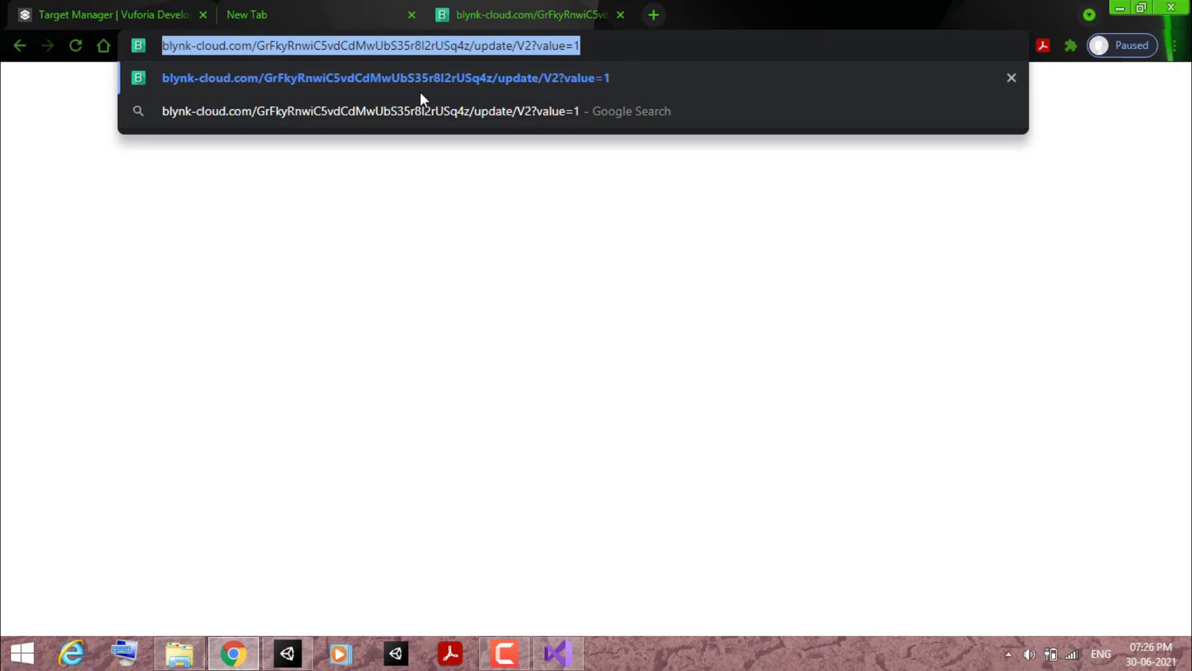
pyautogui.click(286, 655)
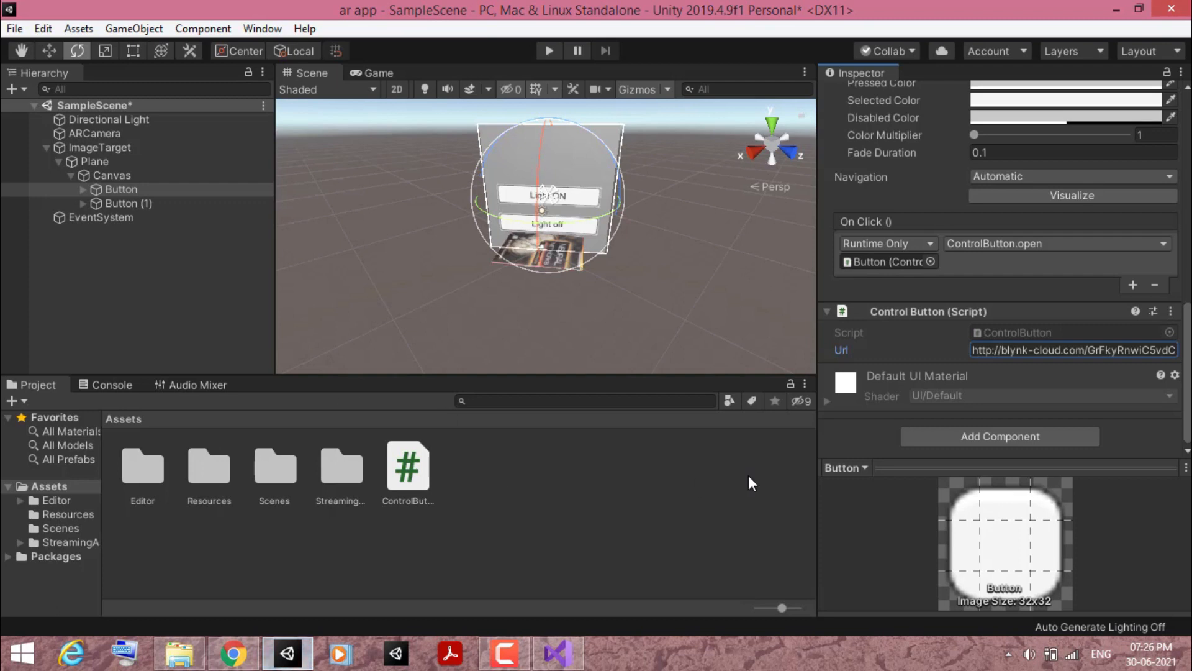
pyautogui.click(144, 207)
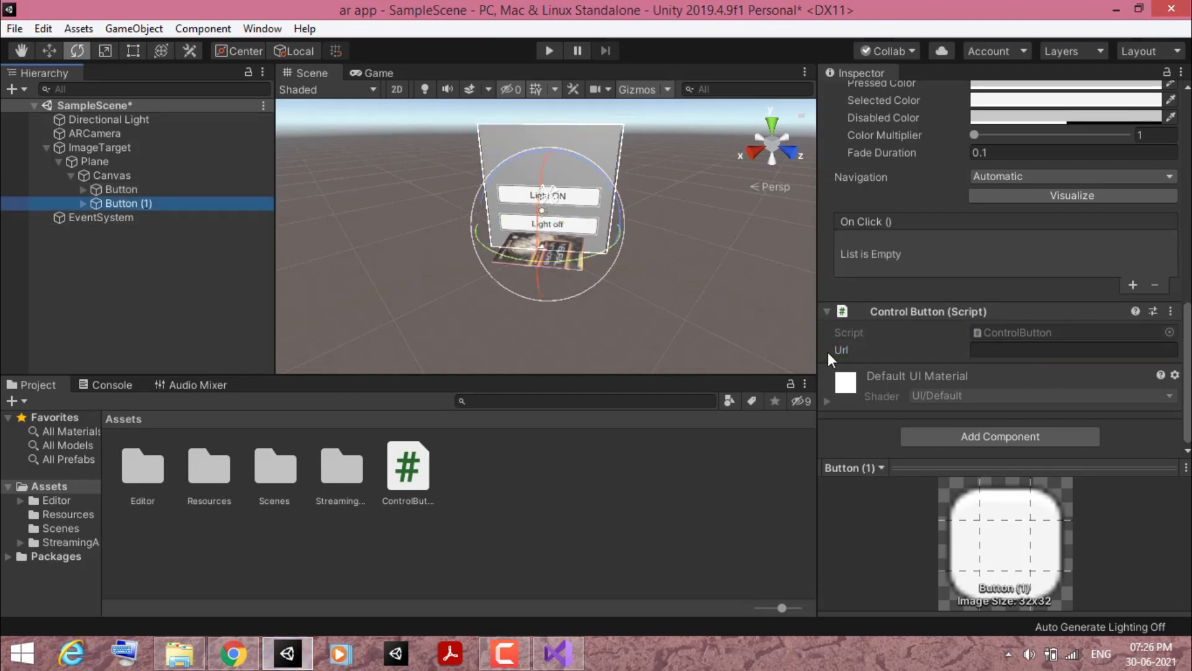
pyautogui.click(996, 353)
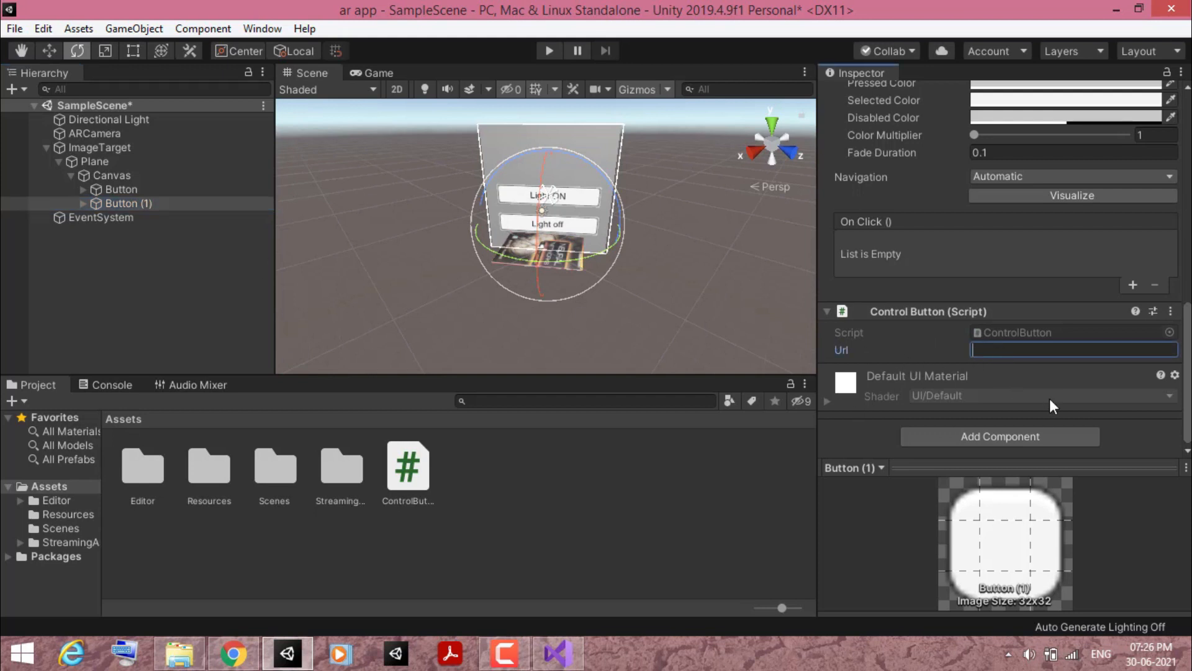
pyautogui.hotkey('ctrl', 'v')
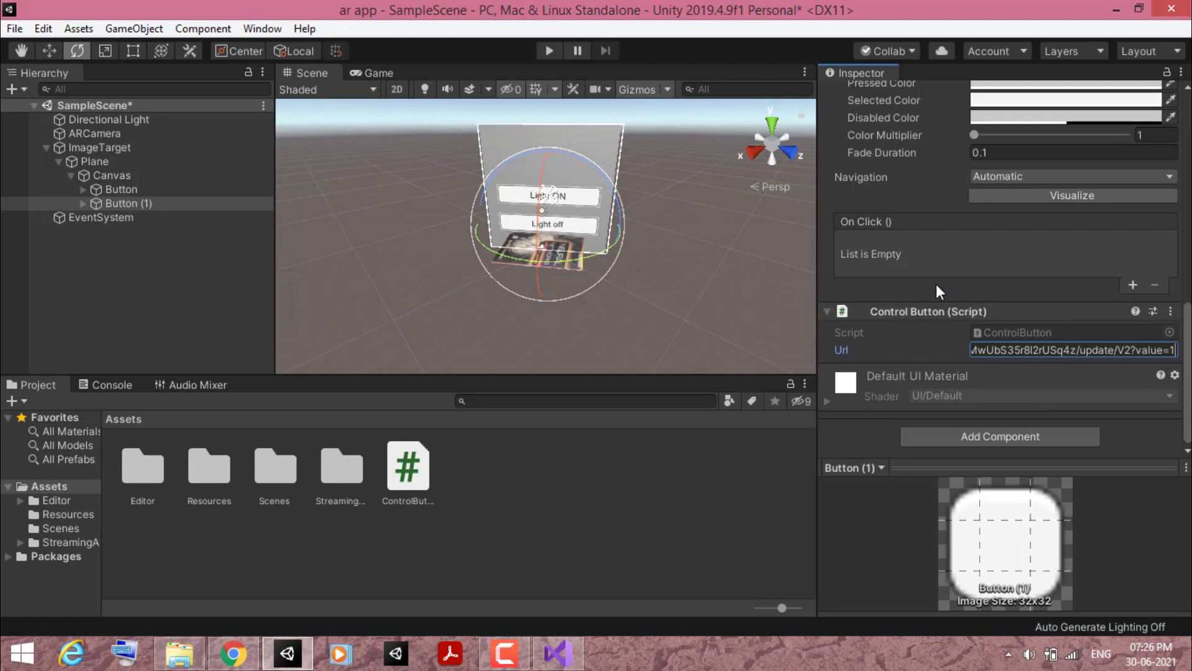
# - Add an On Click entry to Button (1) that targets Button (1) itself and calls ControlButton.open
pyautogui.click(1133, 287)
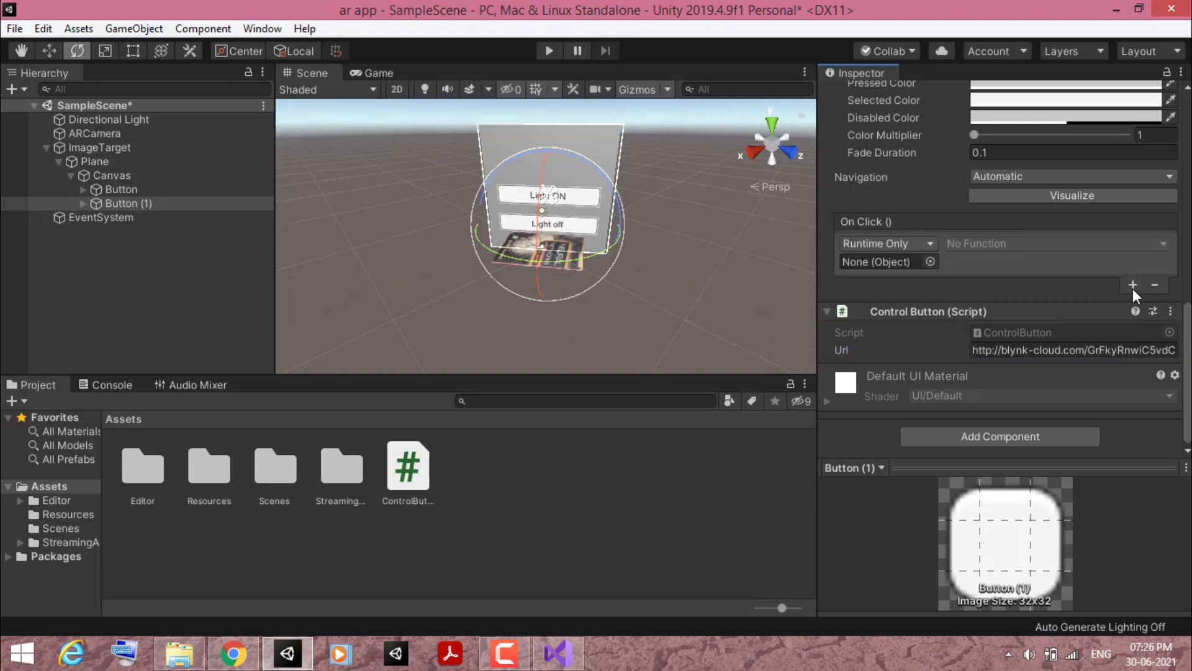
pyautogui.click(221, 259)
pyautogui.moveTo(185, 205); pyautogui.dragTo(870, 256)
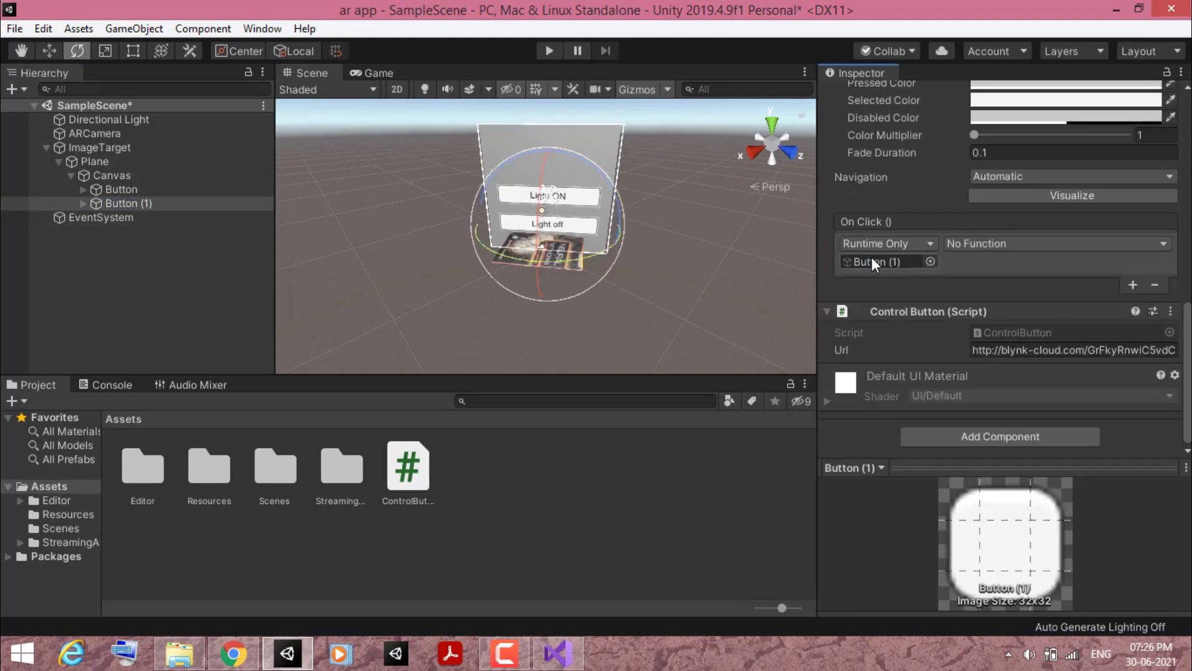
pyautogui.click(1098, 245)
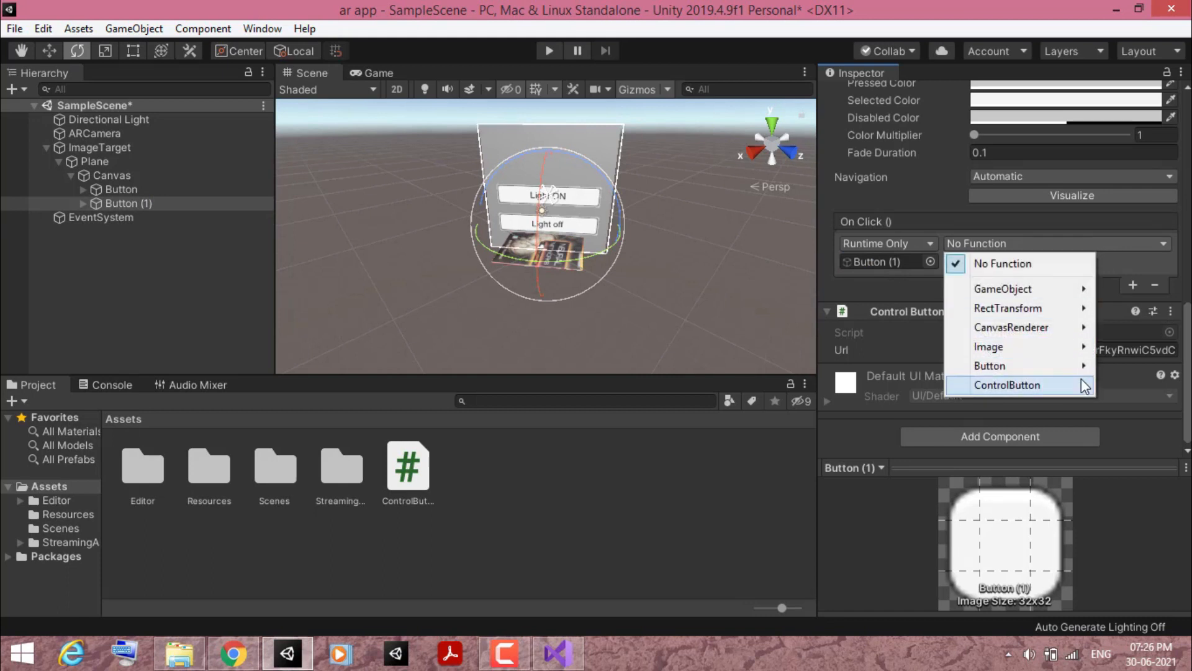
pyautogui.moveTo(1082, 380)
pyautogui.click(828, 538)
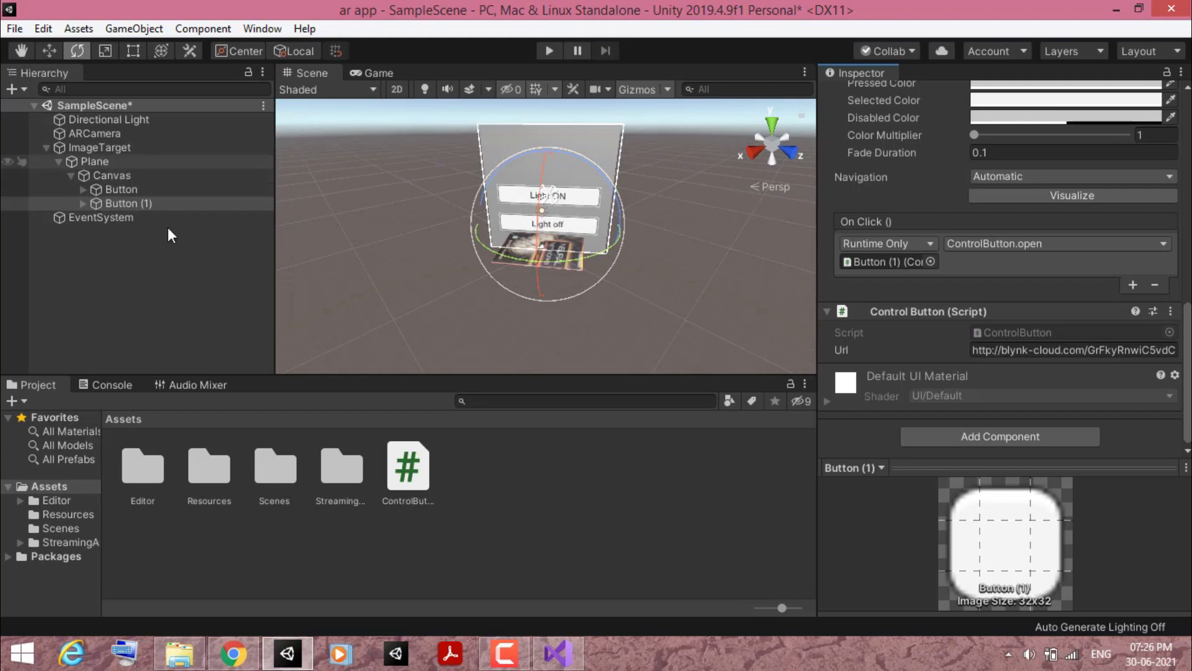
# - Create a new material in the Assets folder, keeping its default name
pyautogui.rightClick(466, 511)
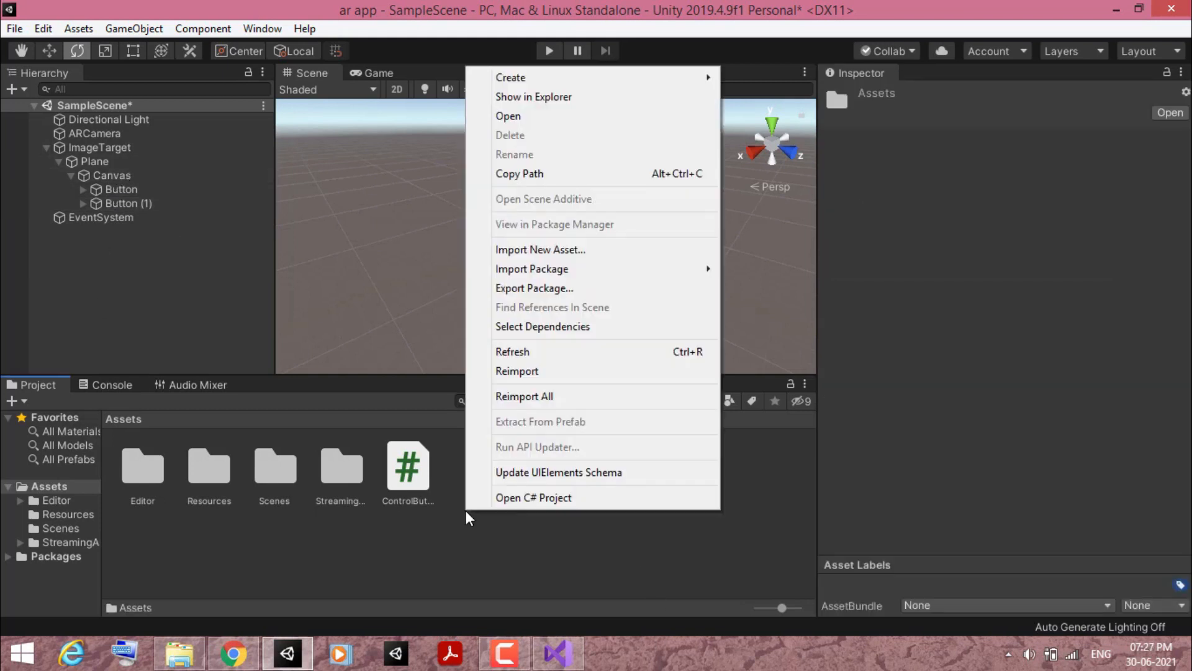
pyautogui.moveTo(561, 80)
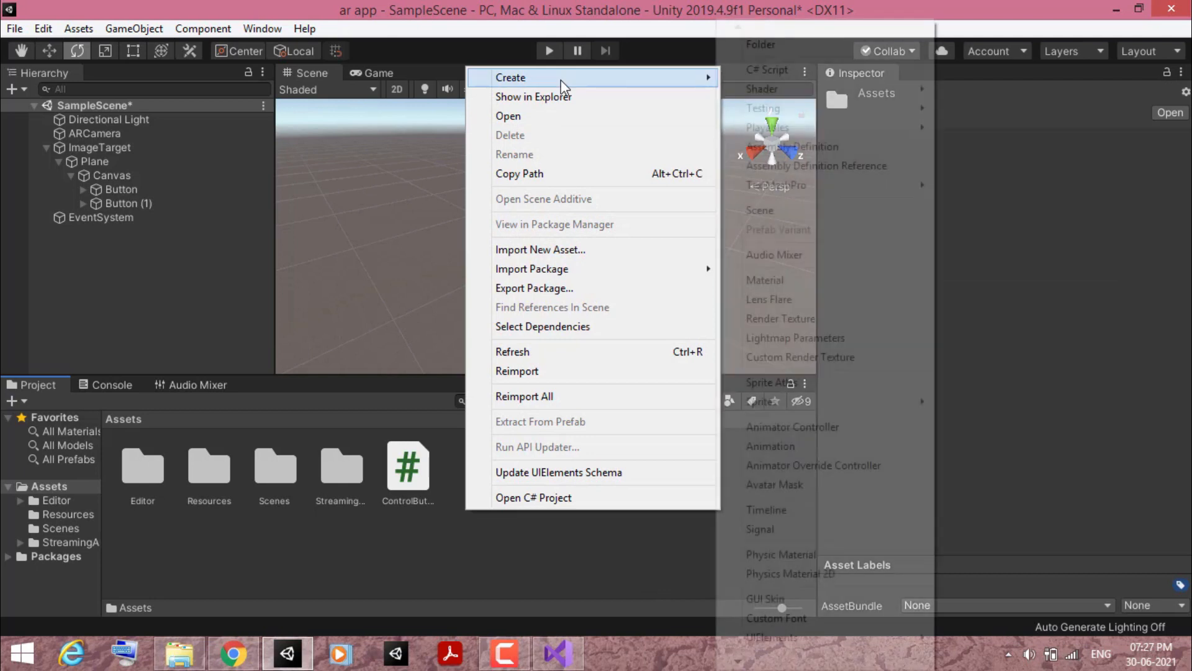
pyautogui.click(778, 279)
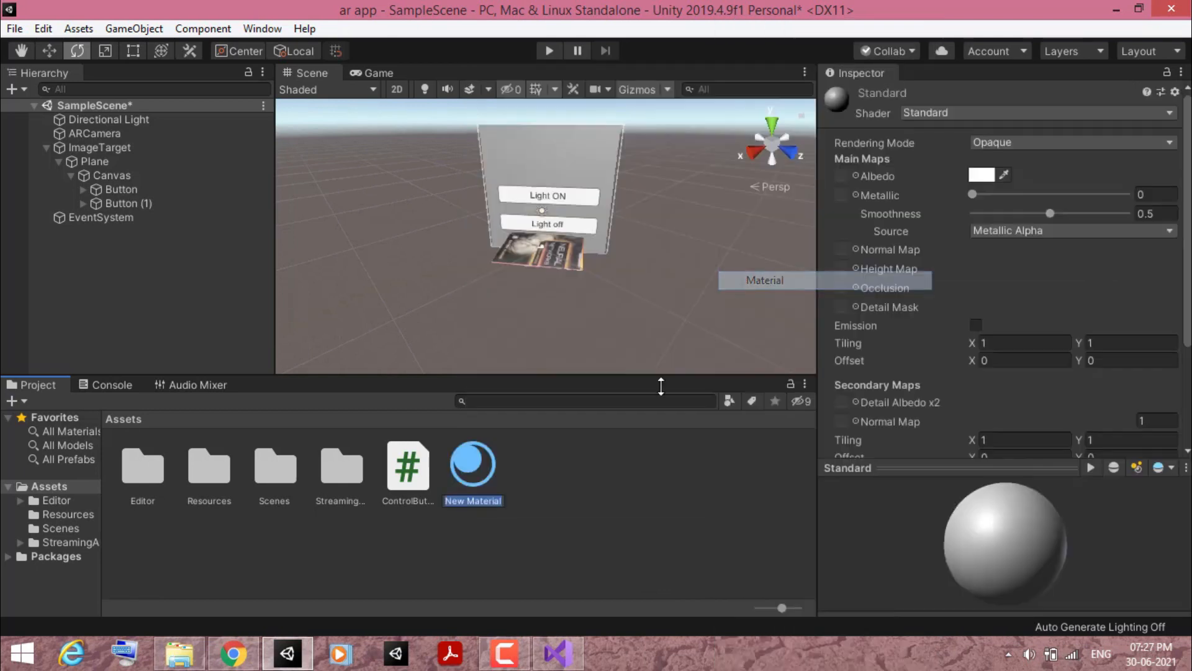
pyautogui.click(511, 501)
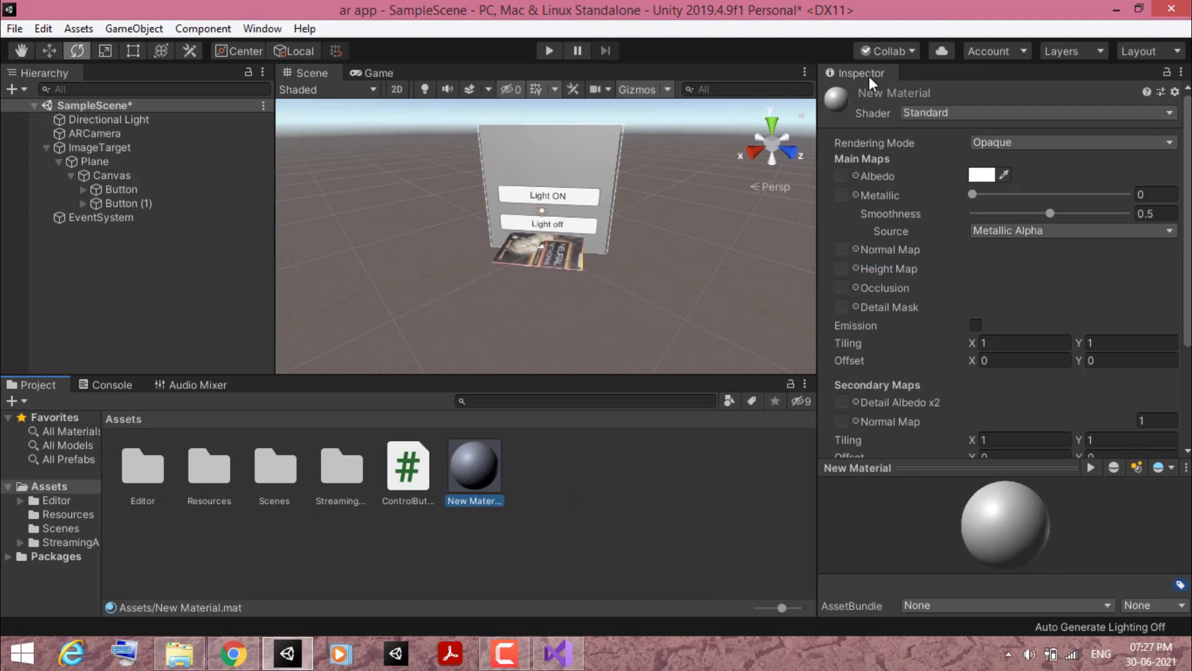
# - Set the new material's Albedo colour to red and apply the material to the Plane under ImageTarget
pyautogui.click(980, 176)
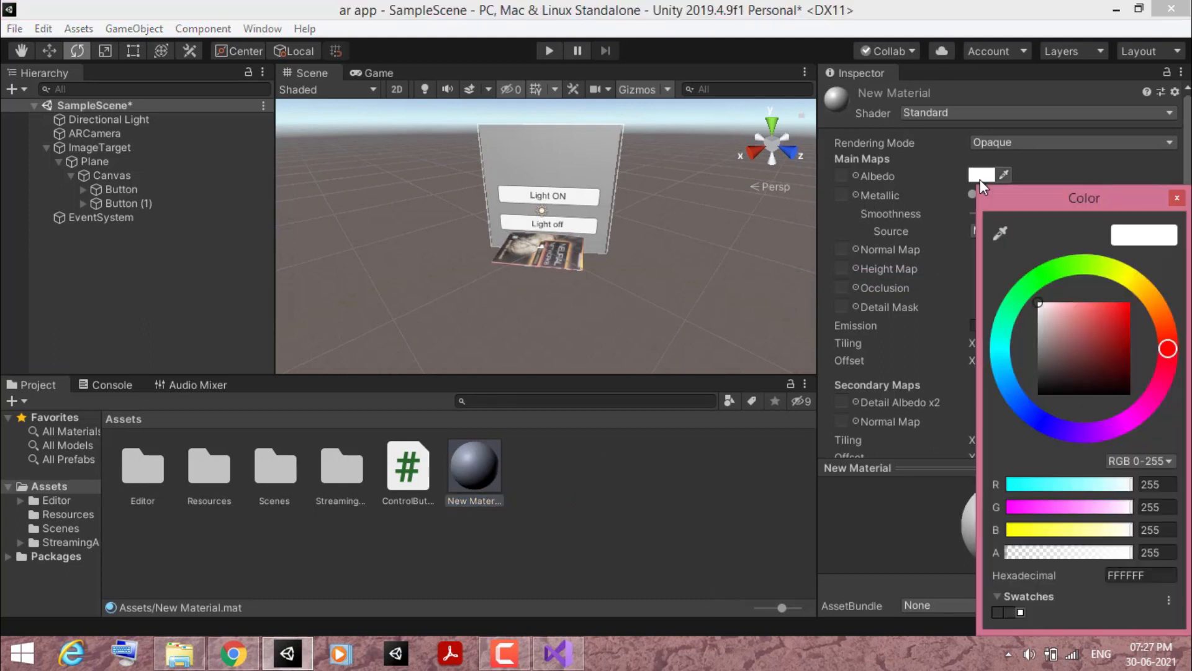
pyautogui.moveTo(1119, 320)
pyautogui.mouseDown()
pyautogui.moveTo(1116, 309)
pyautogui.moveTo(1108, 323)
pyautogui.moveTo(1117, 318)
pyautogui.mouseUp()
pyautogui.click(478, 481)
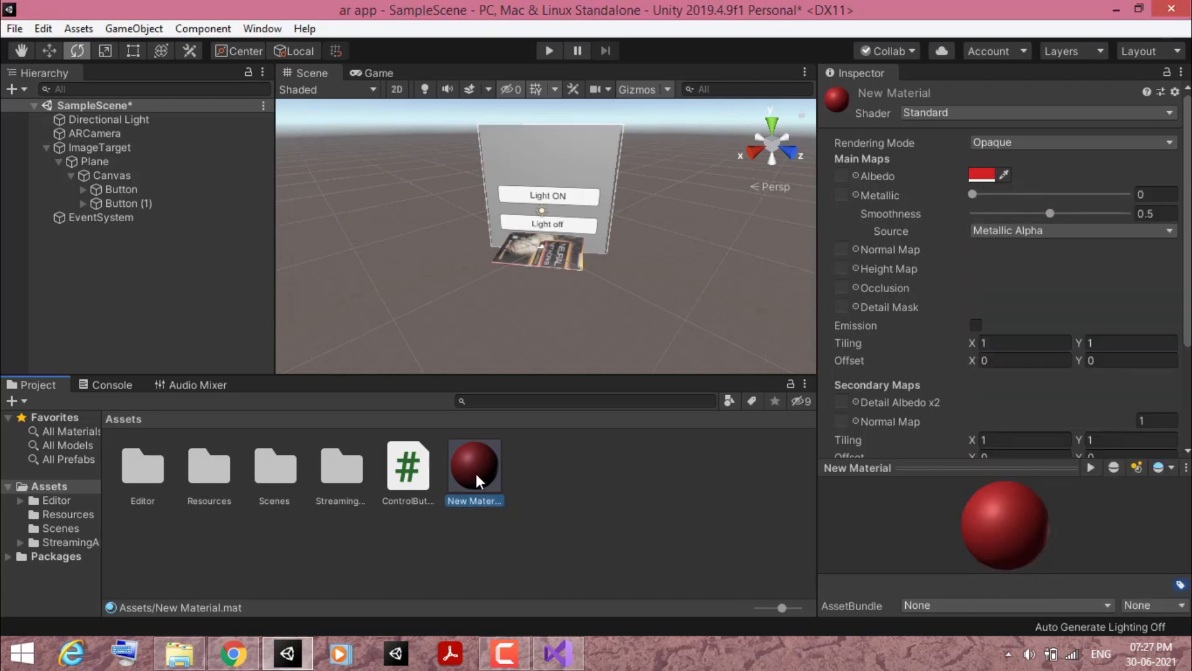
pyautogui.moveTo(478, 481); pyautogui.dragTo(102, 171)
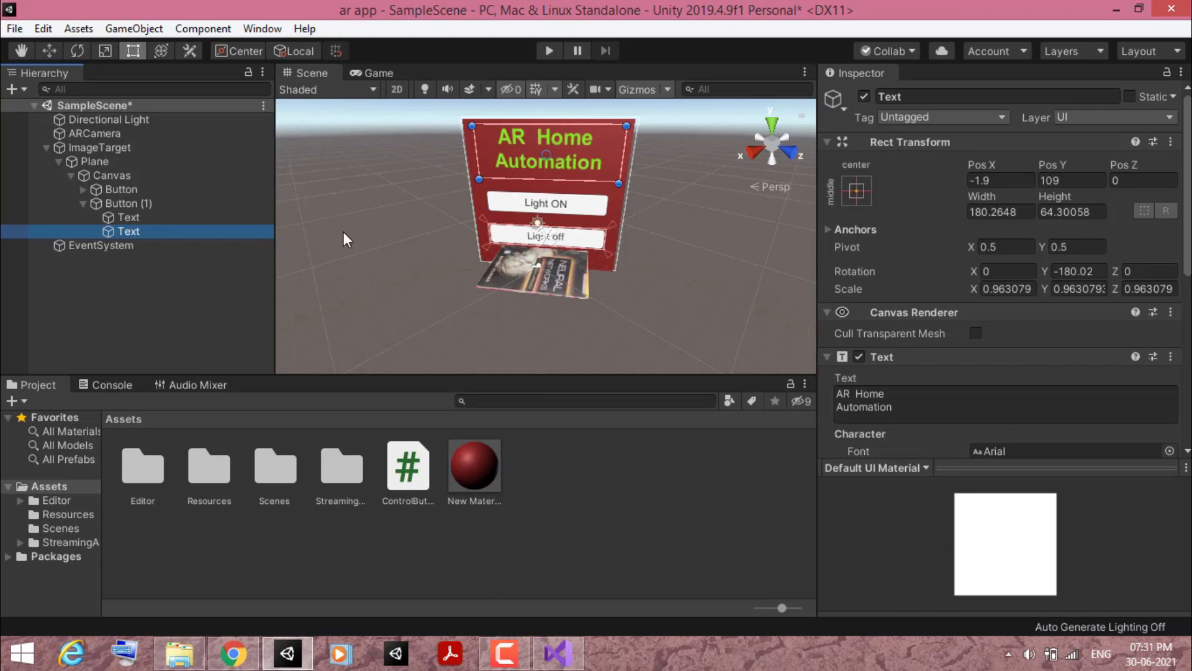
# - Switch the build platform to Android and add the open SampleScene to the scenes in the build
pyautogui.click(15, 28)
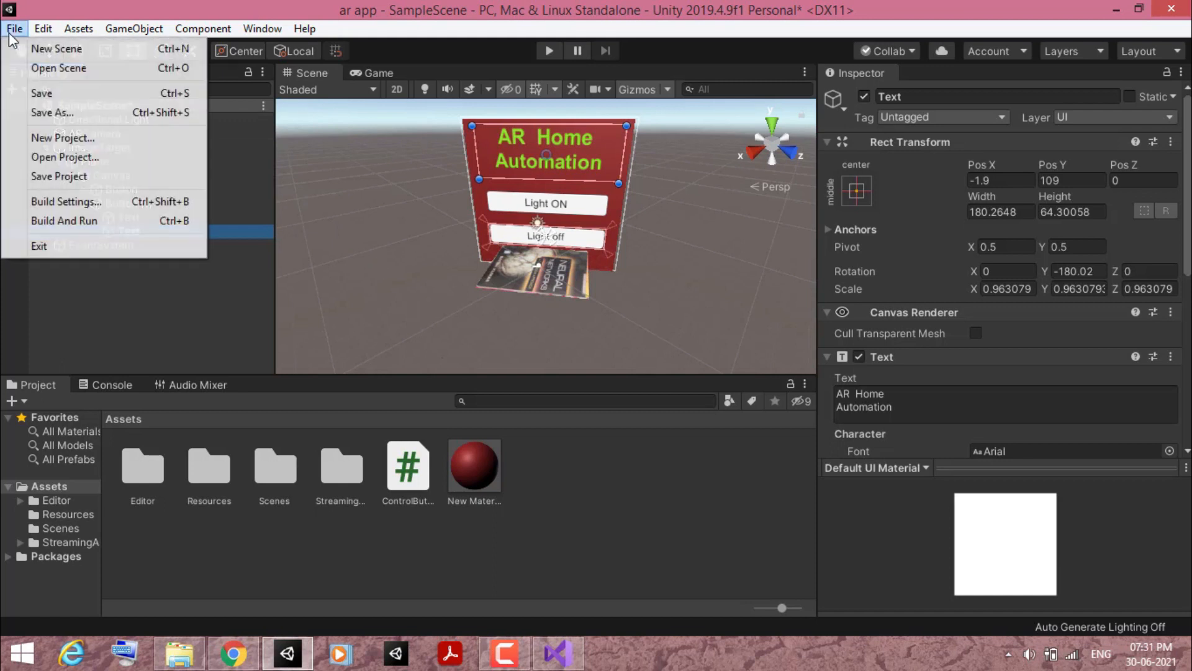
pyautogui.click(62, 207)
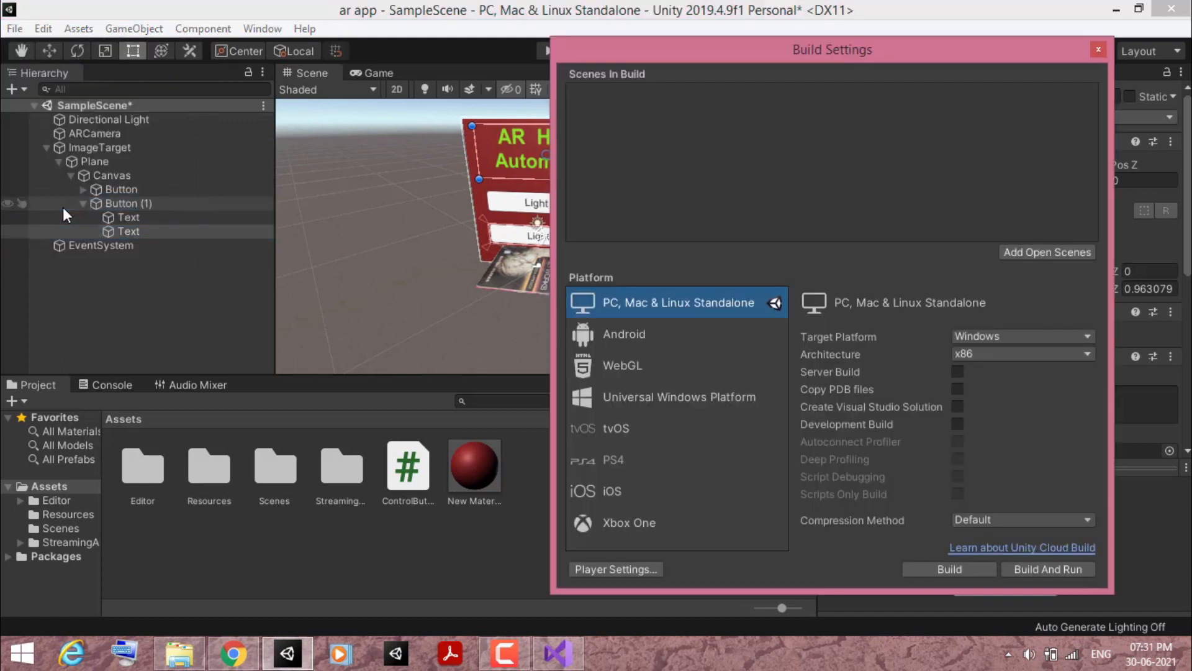
pyautogui.click(650, 333)
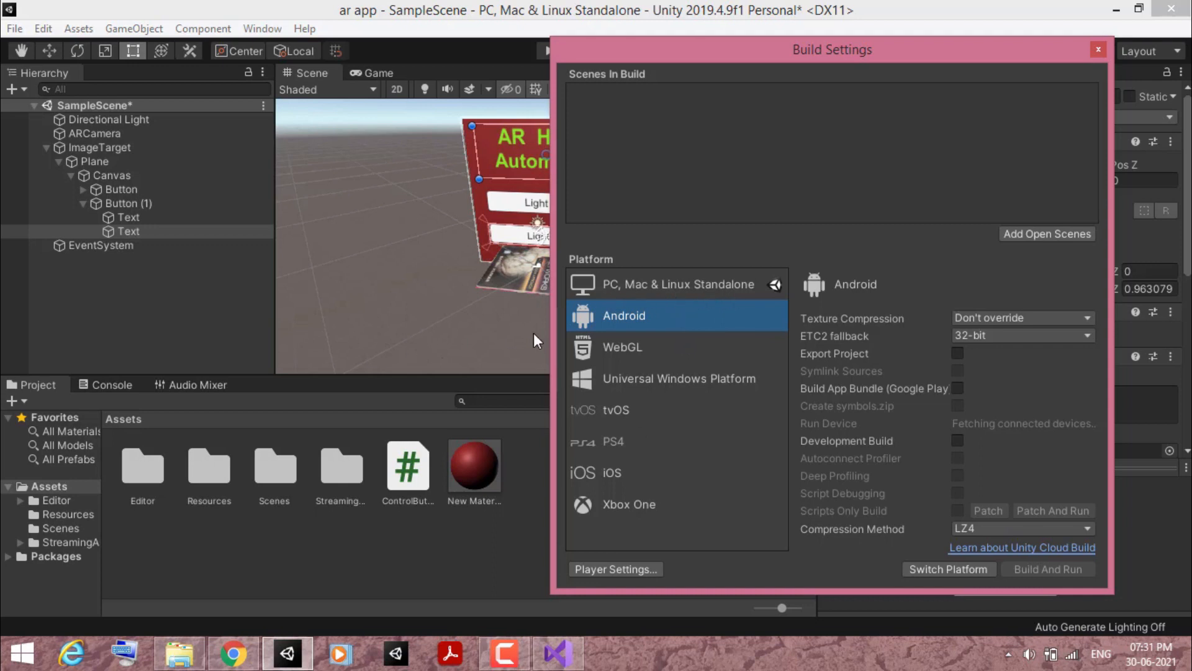
pyautogui.click(935, 568)
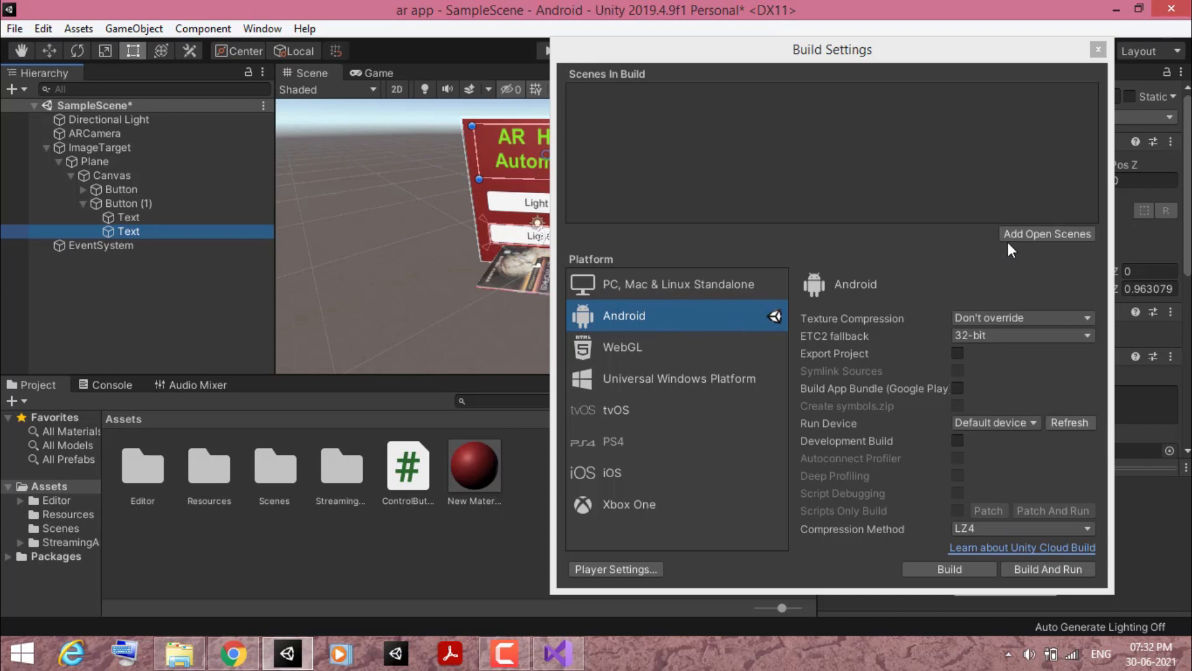
pyautogui.click(1043, 235)
pyautogui.click(1043, 235)
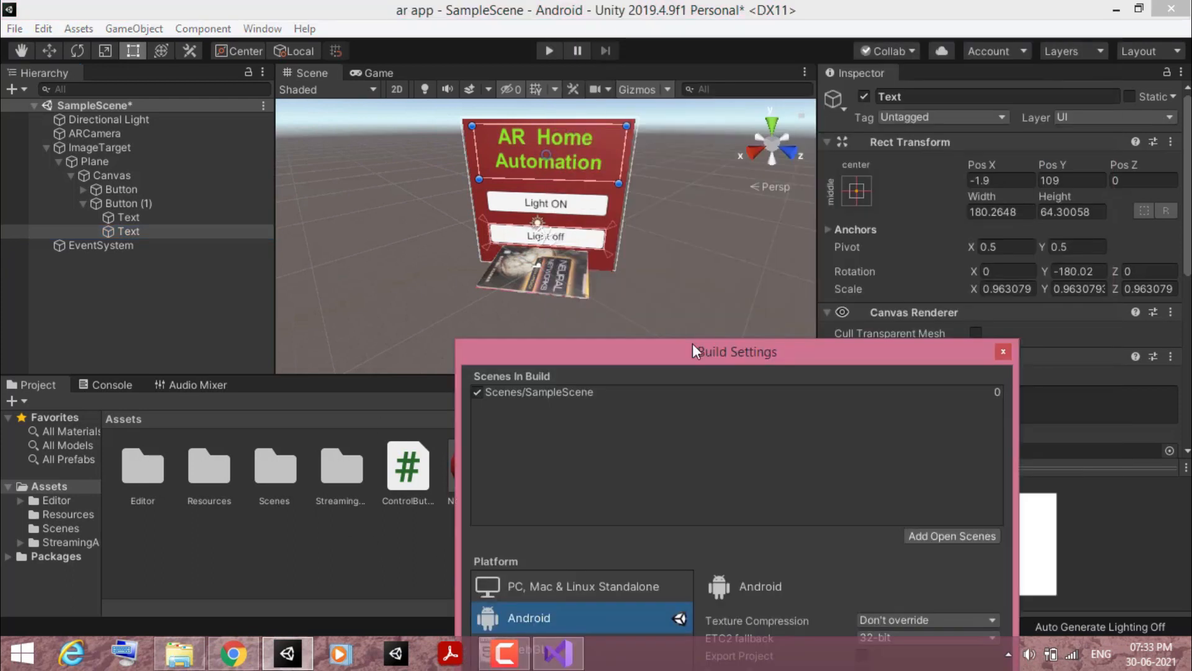
# - Set the Company Name in the Player settings to InnovateYourself
pyautogui.moveTo(692, 348); pyautogui.dragTo(856, 66)
pyautogui.click(679, 589)
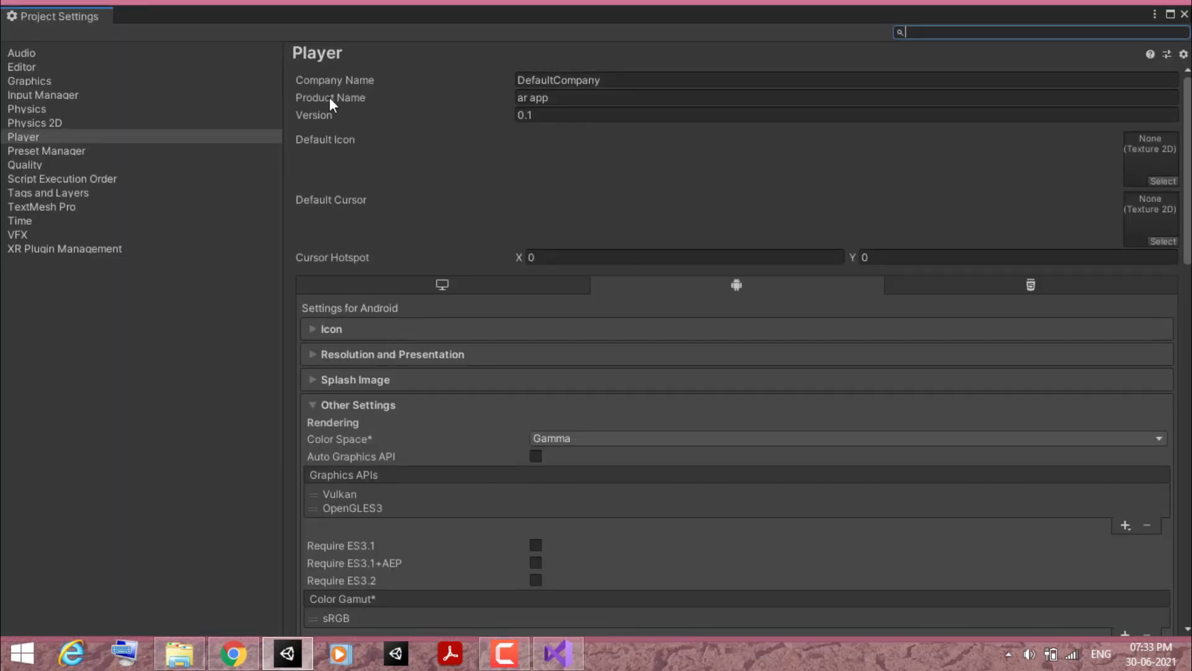
pyautogui.click(609, 79)
pyautogui.hotkey('ctrl', 'a')
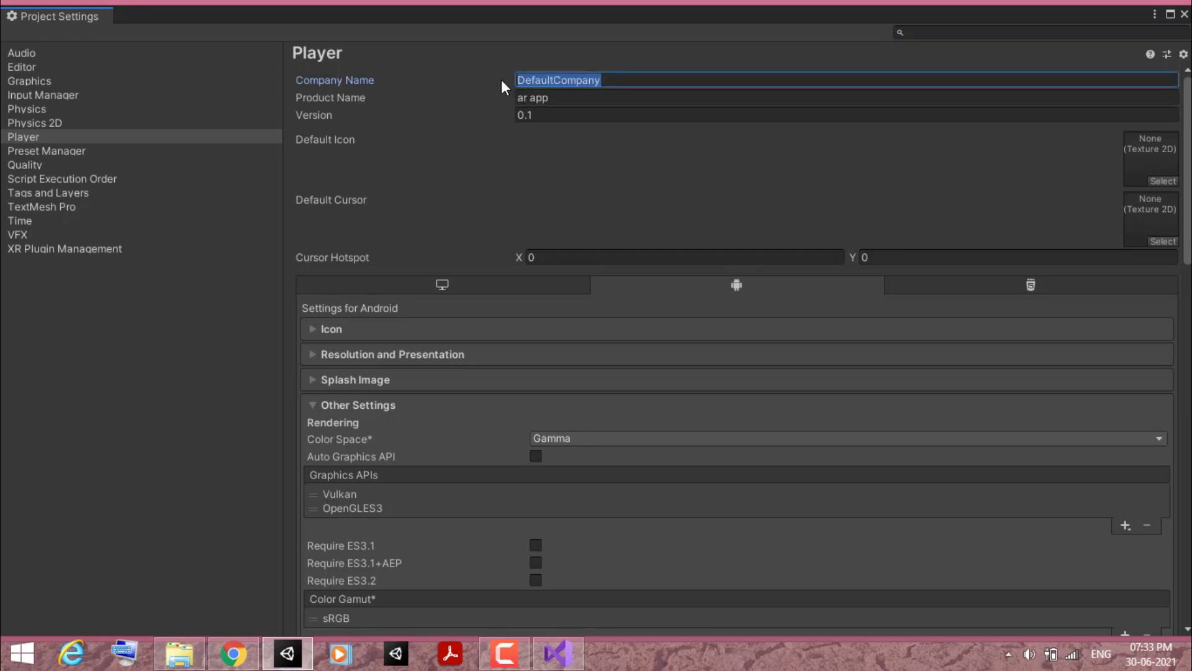
pyautogui.press('BackSpace')
pyautogui.write('InnovateYourself')
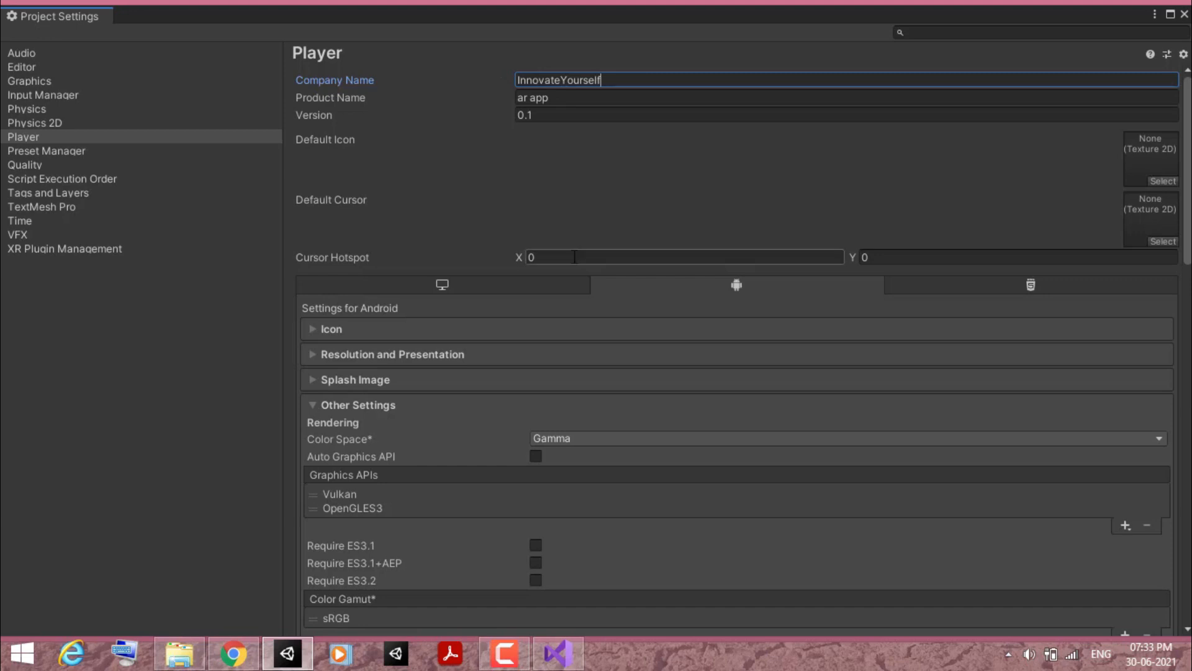
# - Remove Vulkan from the Android Graphics APIs list and close the Project Settings
pyautogui.scroll(-3, 481, 205)
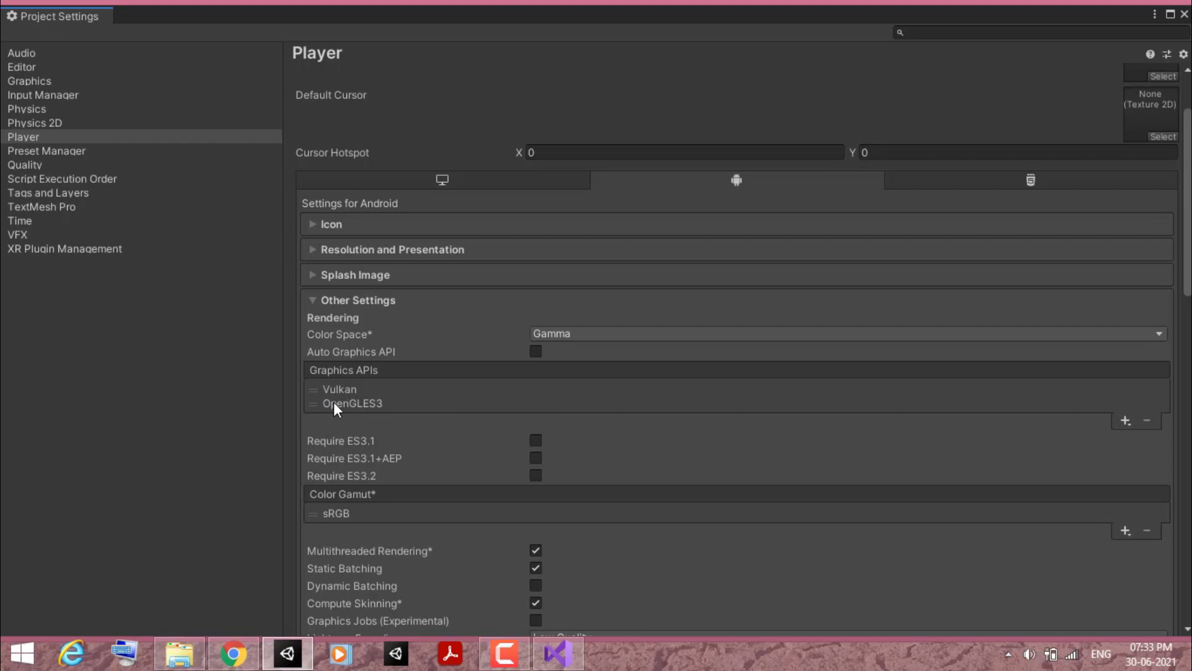
pyautogui.click(330, 386)
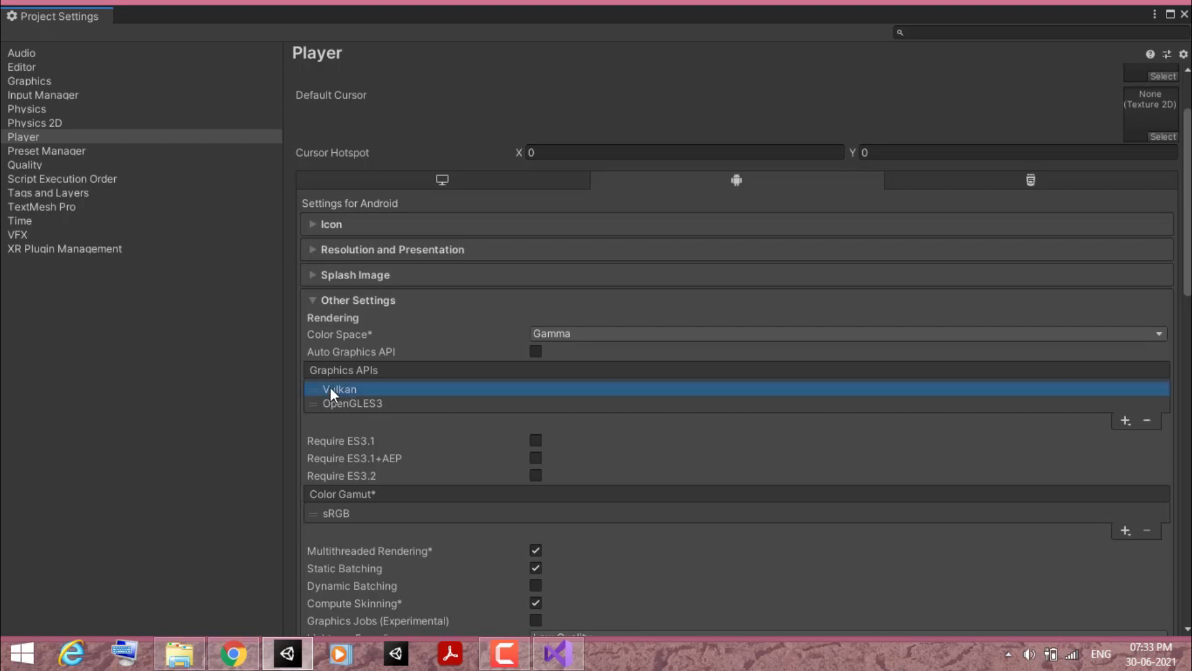
pyautogui.click(1150, 420)
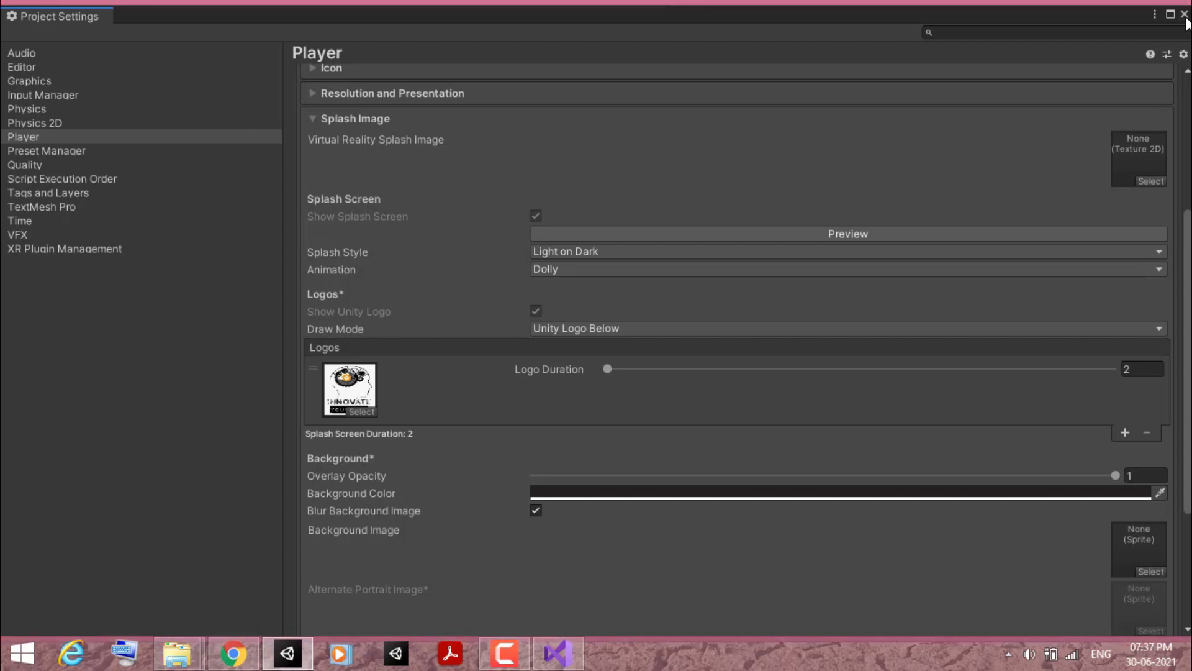
pyautogui.click(1184, 14)
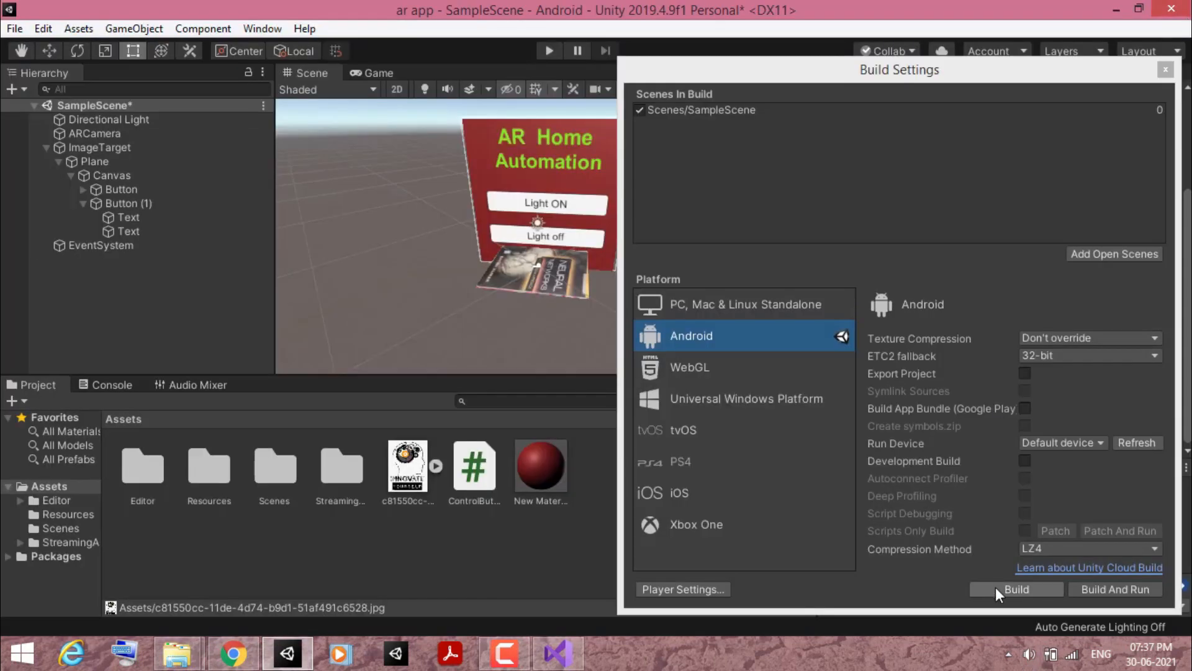
# - Build the Android APK to the Desktop under the file name appdemo
pyautogui.click(996, 587)
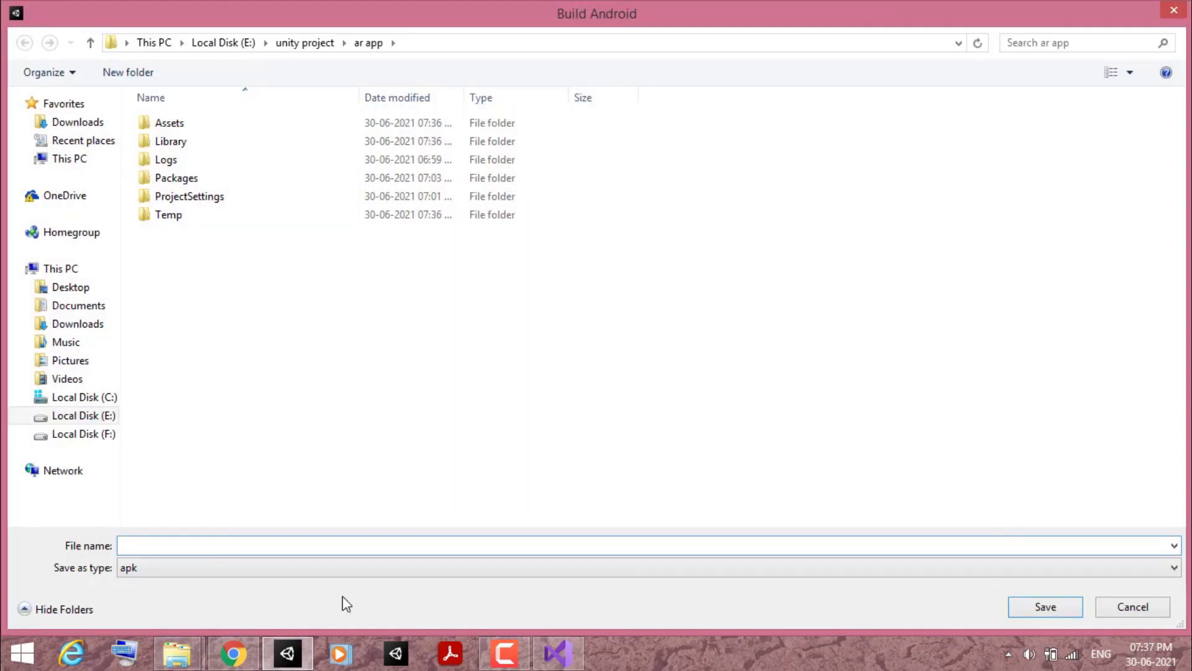
pyautogui.click(86, 289)
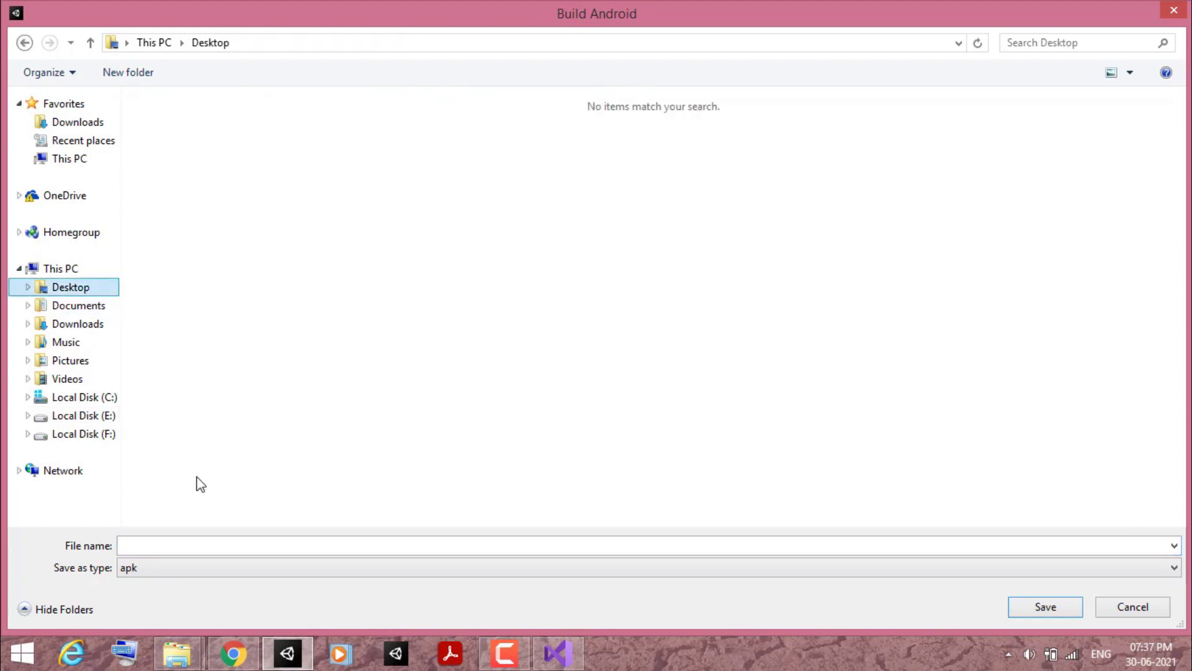
pyautogui.click(187, 552)
pyautogui.write('app')
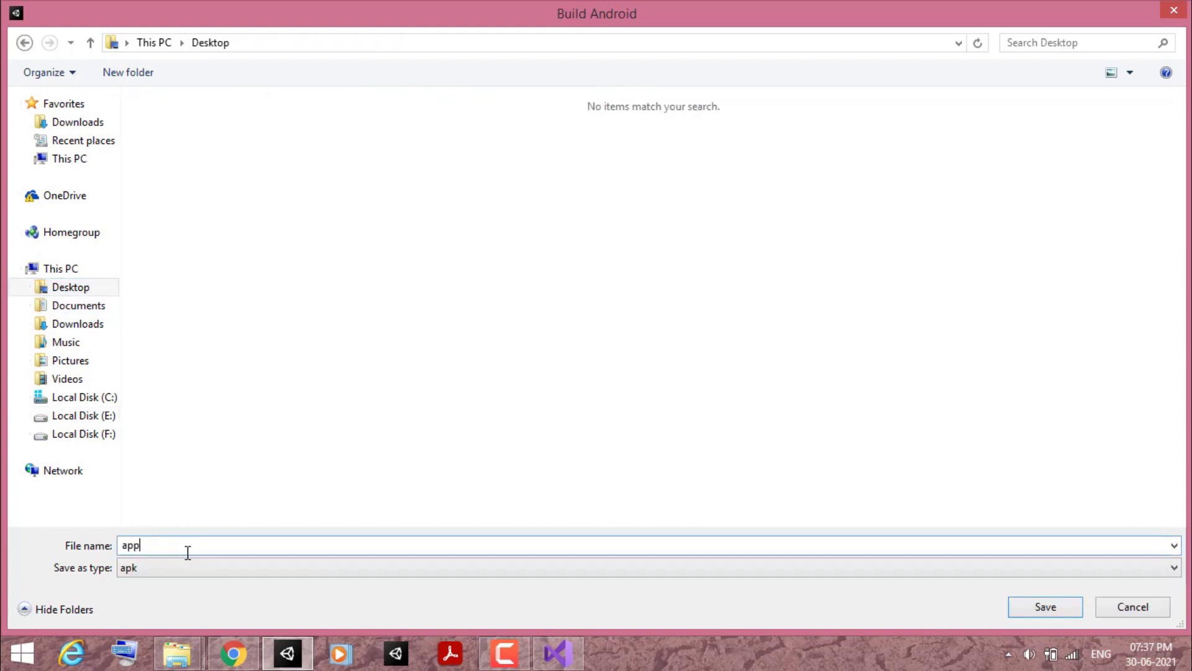
pyautogui.write('demo')
pyautogui.click(1045, 612)
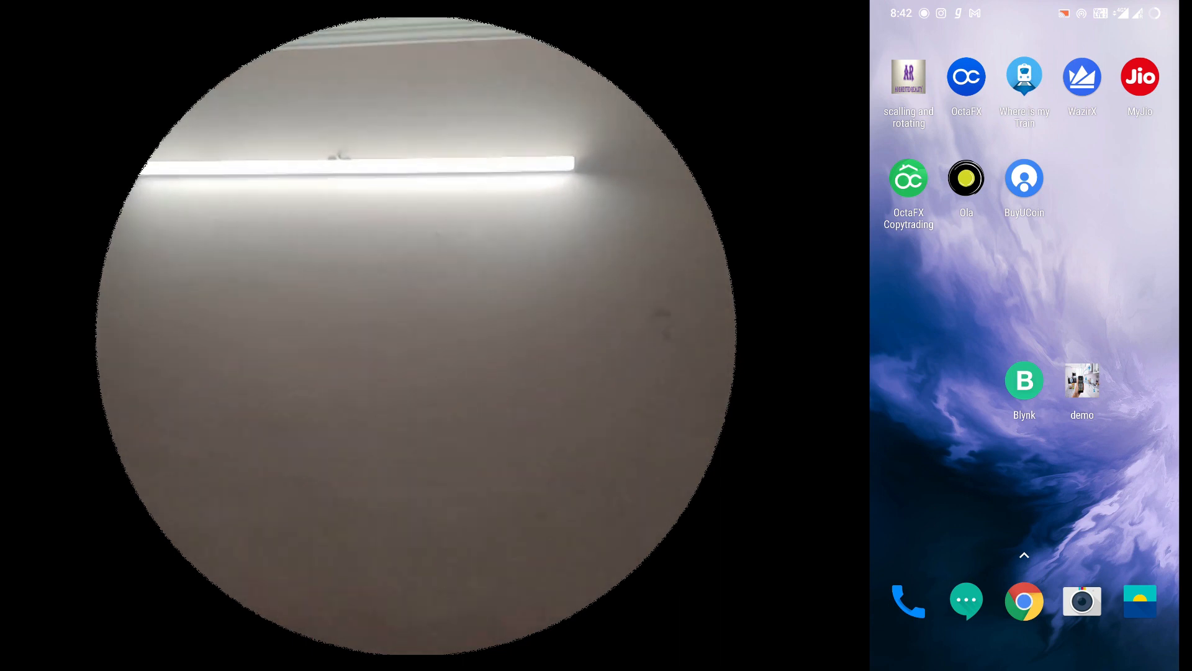
# - Launch the demo app from the phone's home screen
pyautogui.moveTo(1077, 460)
pyautogui.mouseDown()
pyautogui.moveTo(1060, 446)
pyautogui.moveTo(1080, 445)
pyautogui.mouseUp()
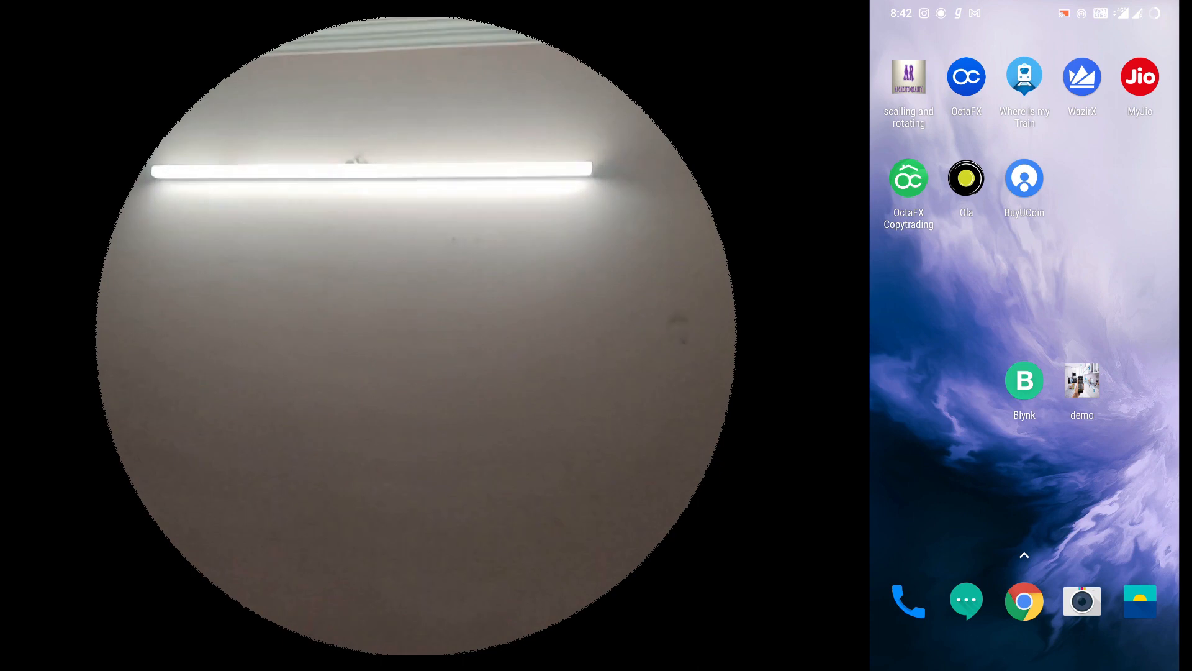
pyautogui.click(1082, 381)
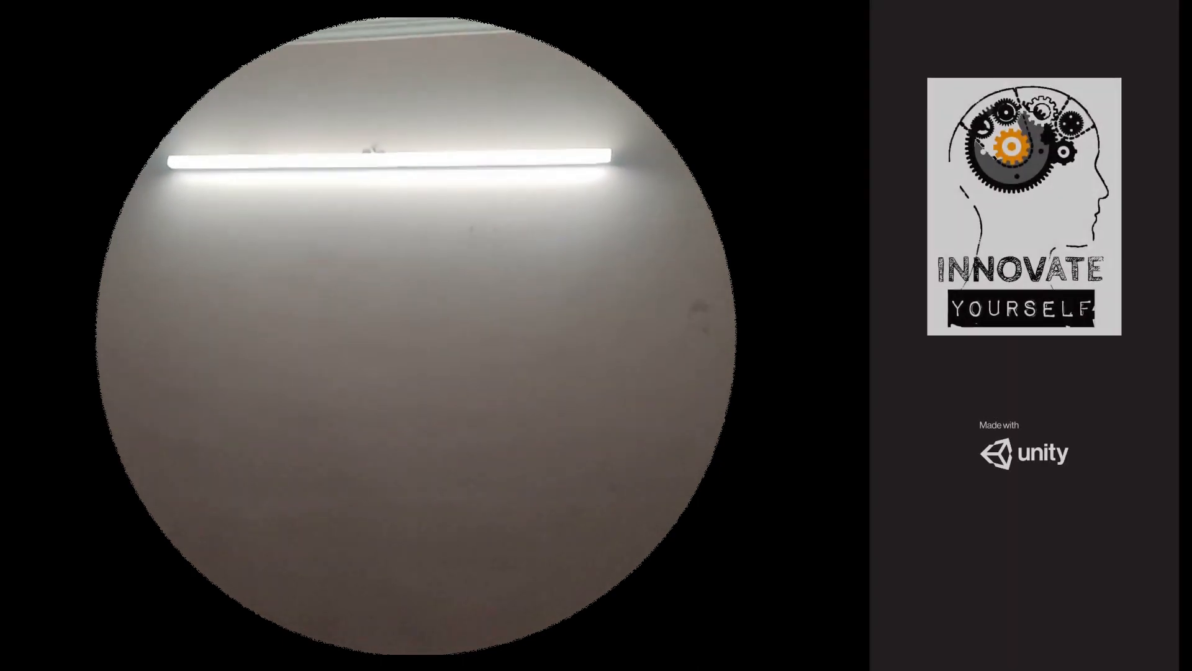